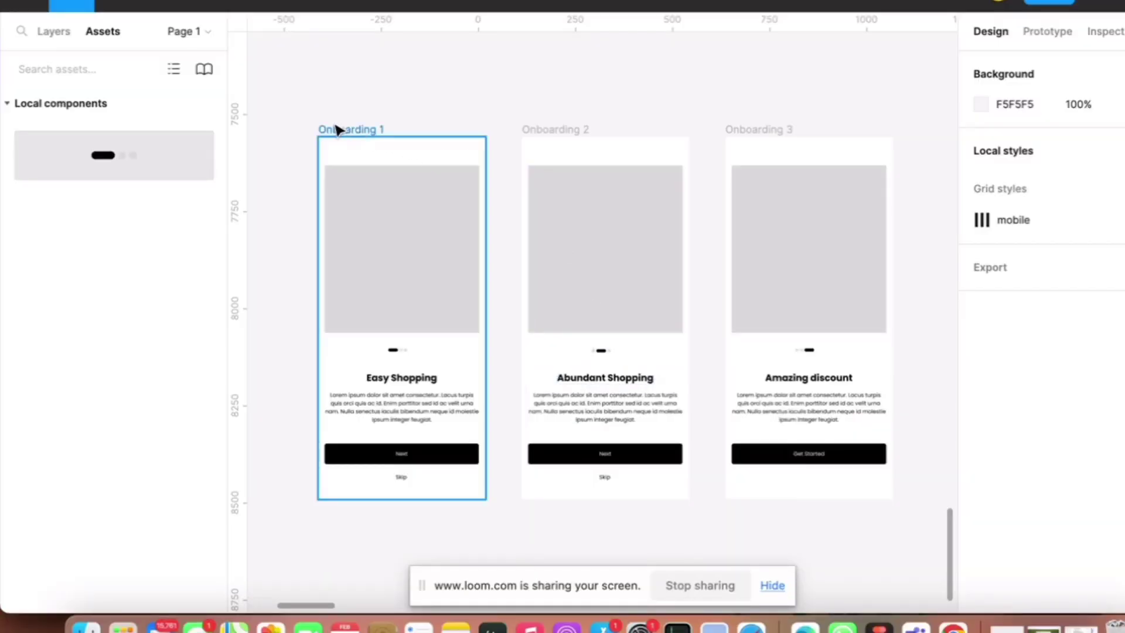
- Select the Onboarding 1 screen and its Easy Shopping title block, then deselect
left_click(341, 130)
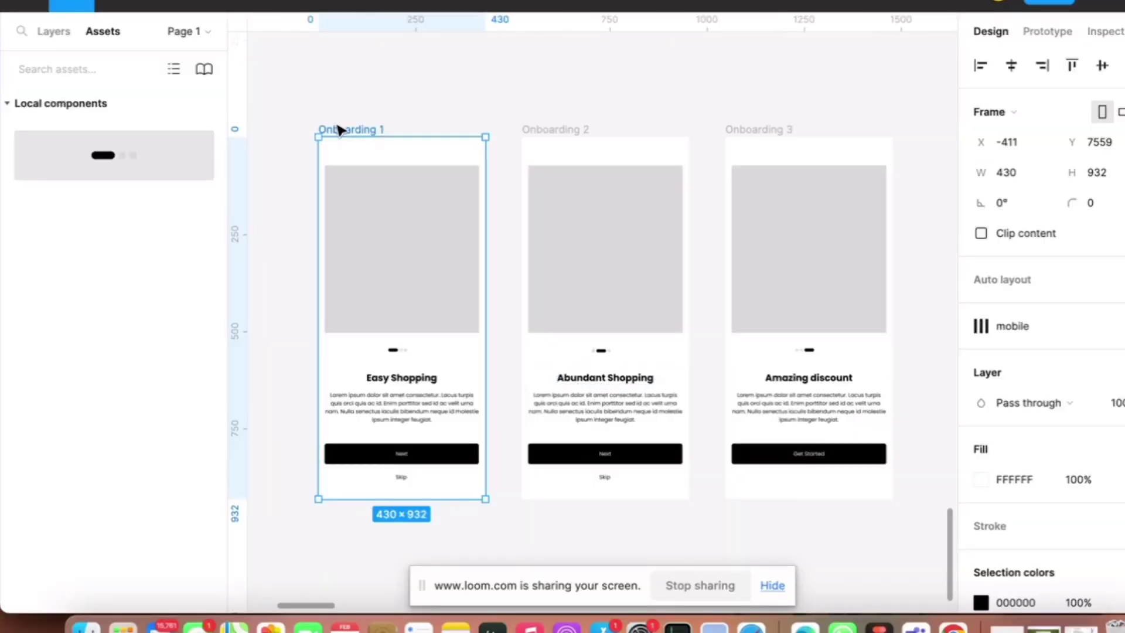
left_click(561, 121)
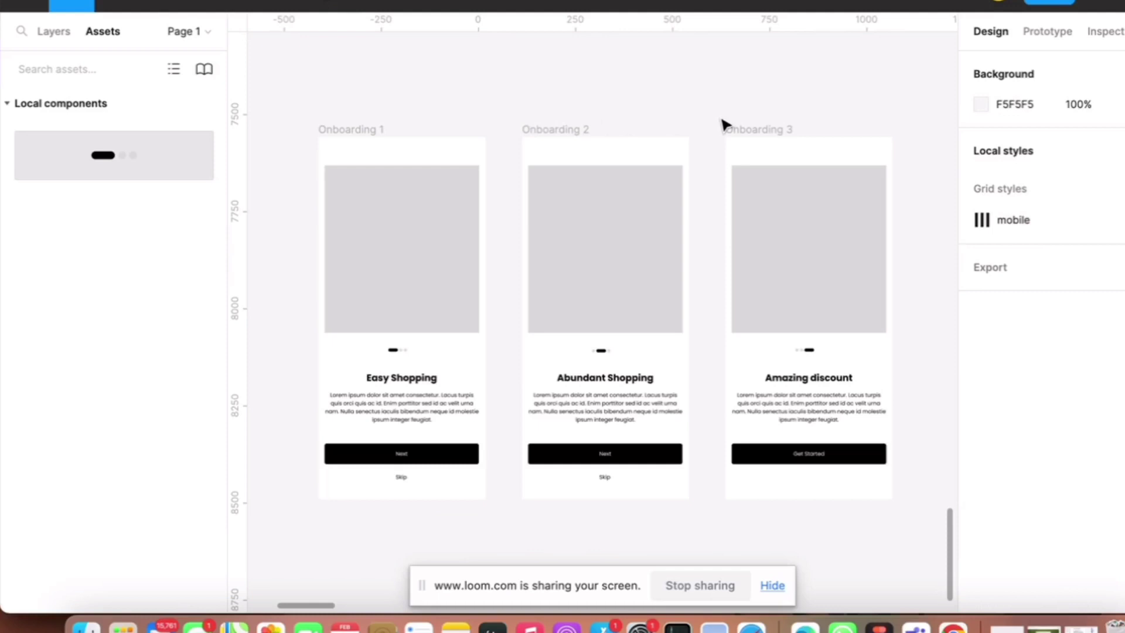
left_click(418, 414)
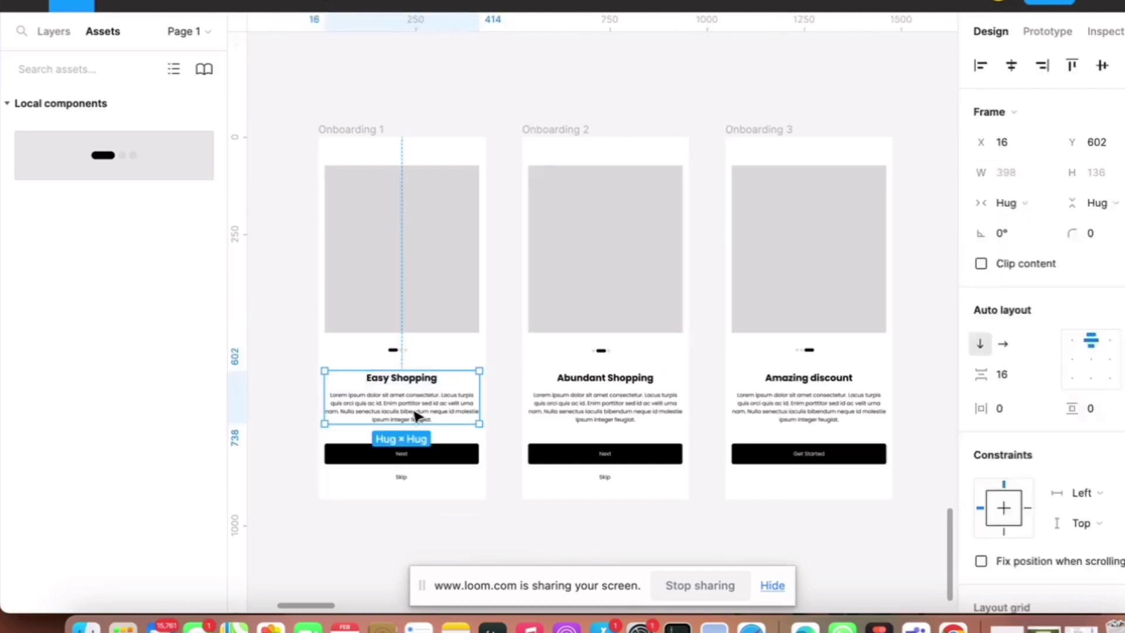
scroll(418, 415, "up", 3)
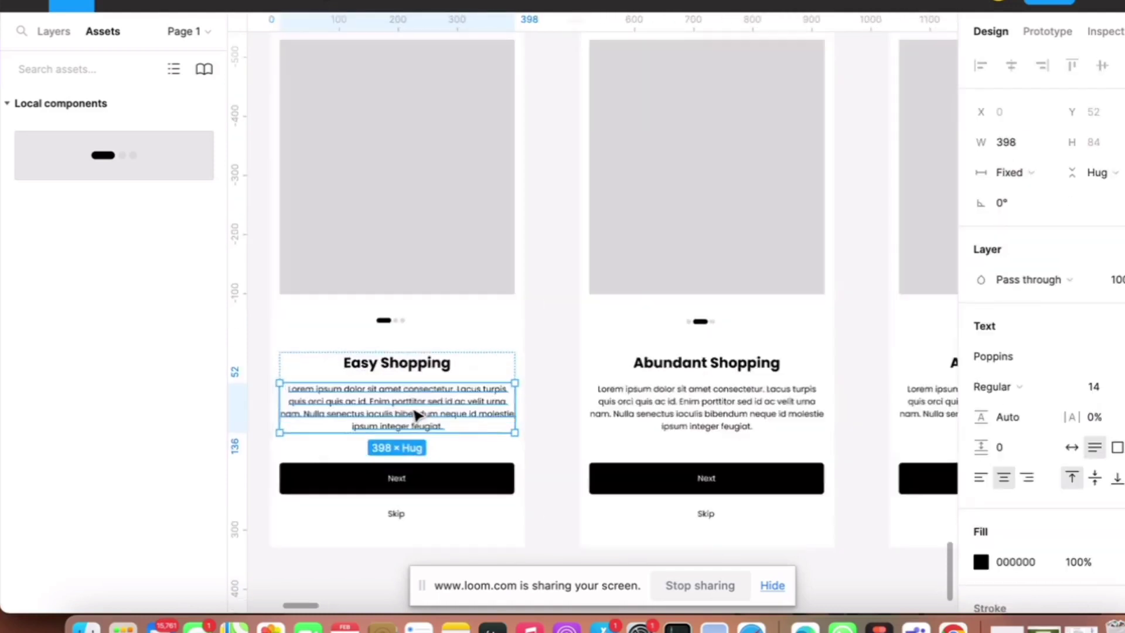
scroll(418, 415, "up", 3)
scroll(457, 395, "up", 2)
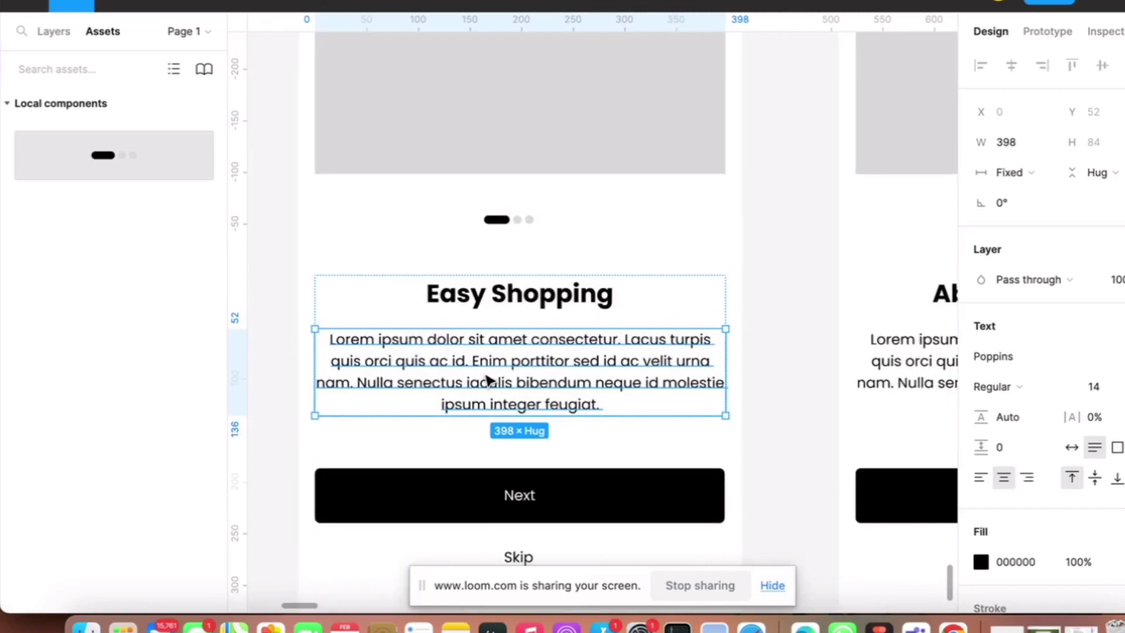
scroll(489, 377, "down", 3)
scroll(533, 378, "down", 2)
scroll(399, 376, "right", 3)
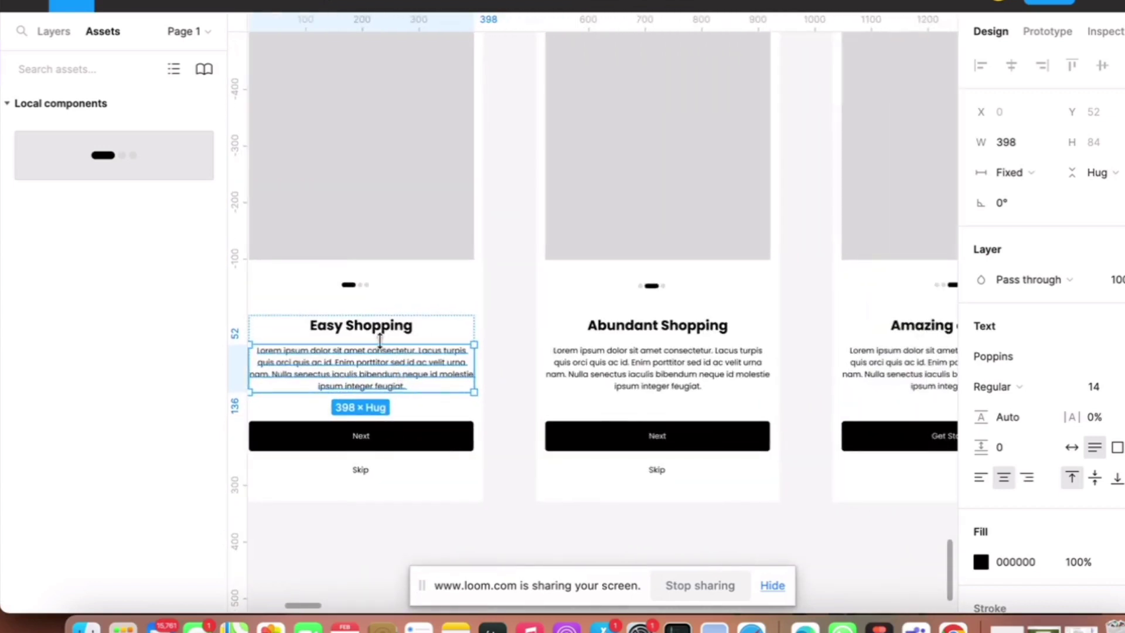
scroll(379, 343, "up", 2)
scroll(525, 344, "left", 3)
scroll(543, 326, "down", 4)
scroll(640, 373, "right", 3)
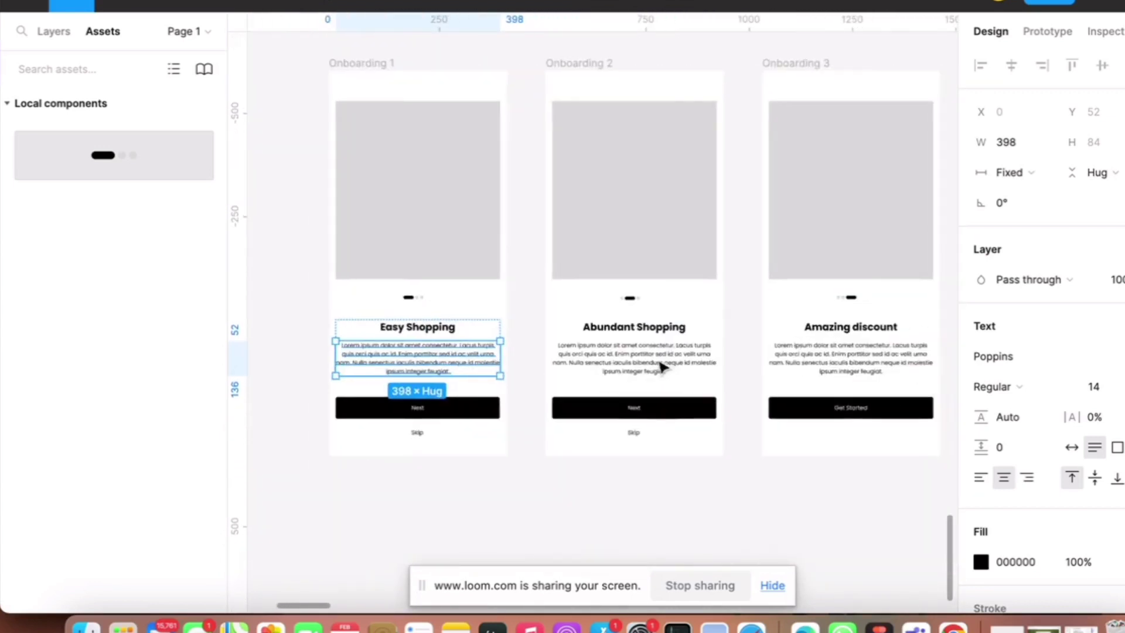
scroll(659, 366, "up", 3)
scroll(671, 352, "down", 1)
scroll(671, 352, "down", 3)
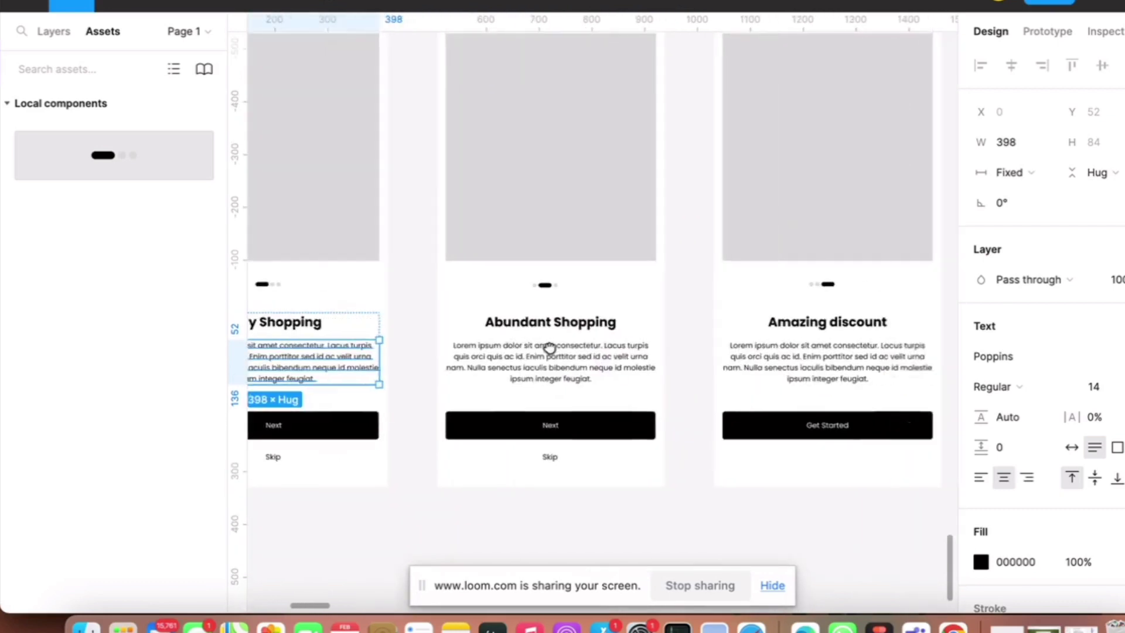
scroll(548, 352, "right", 3)
scroll(792, 363, "up", 2)
scroll(791, 364, "down", 2)
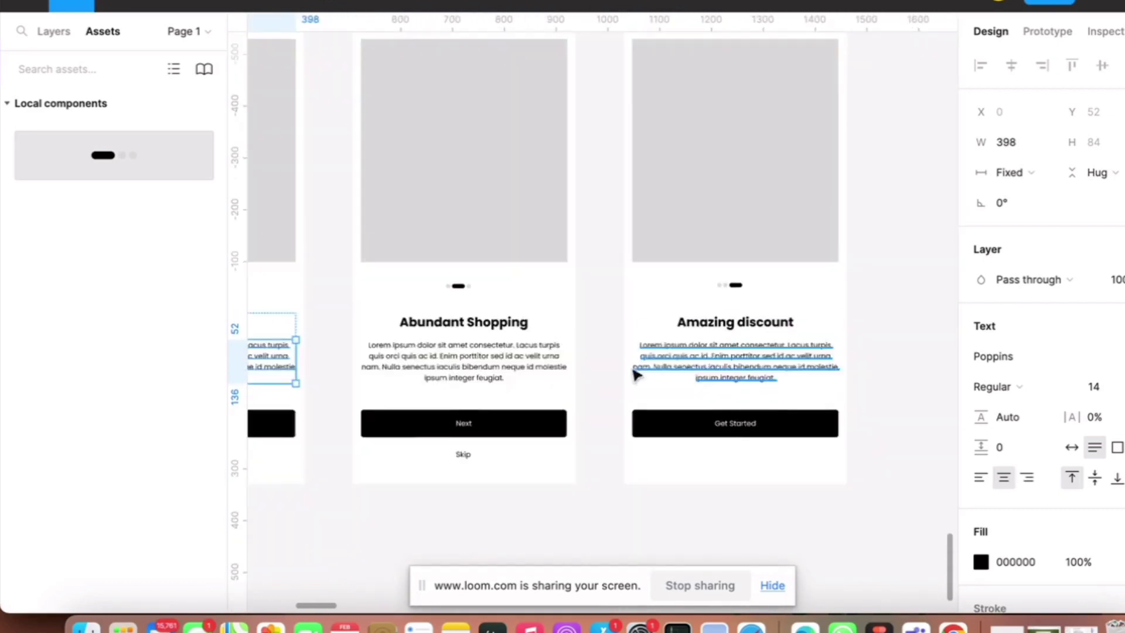
scroll(490, 384, "left", 3)
key("Escape")
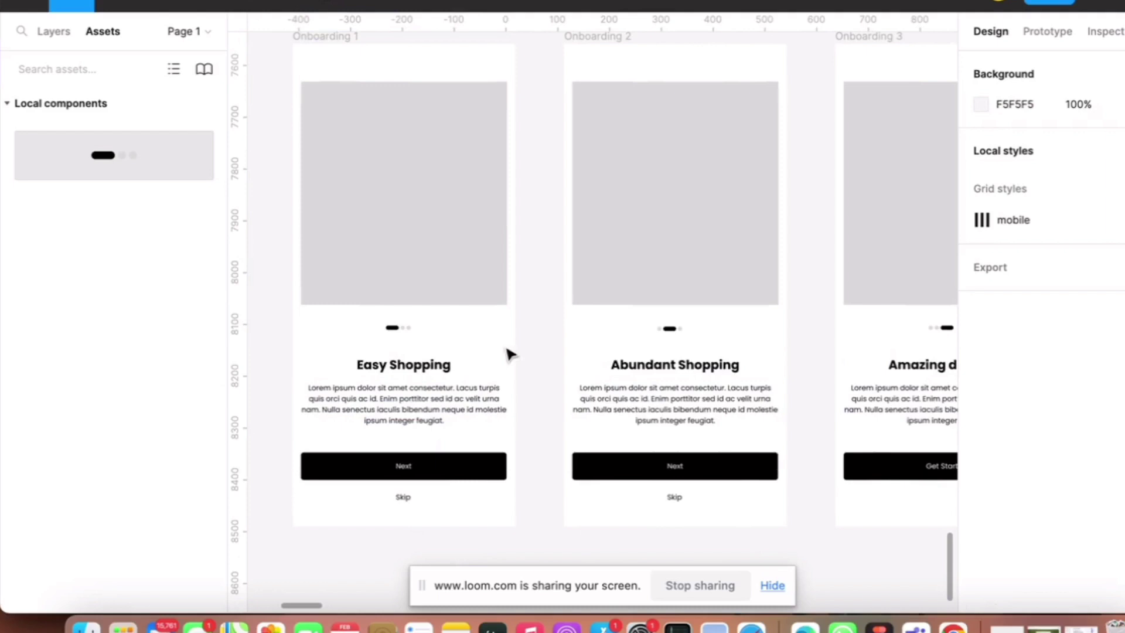
scroll(572, 372, "left", 2)
scroll(572, 372, "up", 1)
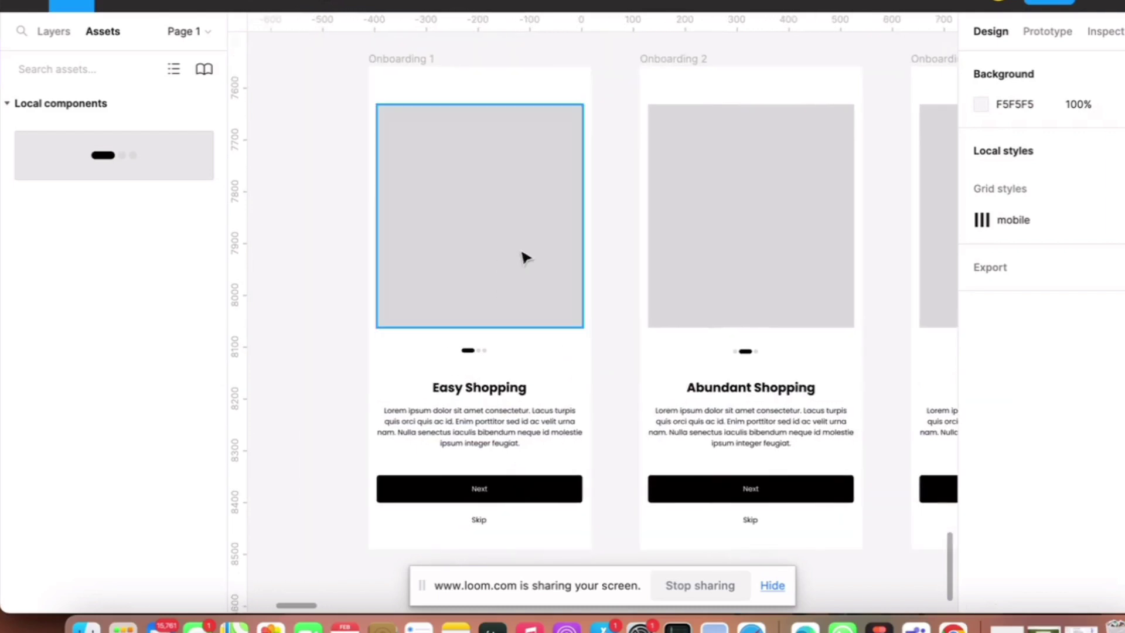
scroll(565, 272, "right", 2)
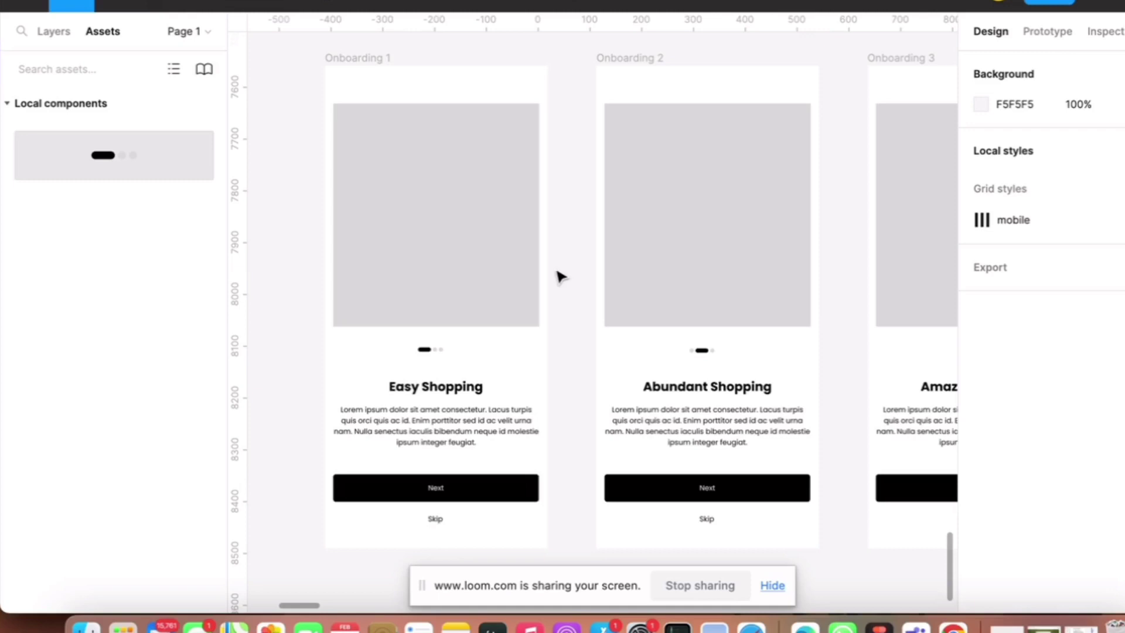
- Select the image placeholders on all three onboarding screens, then clear the selection
left_click(460, 213)
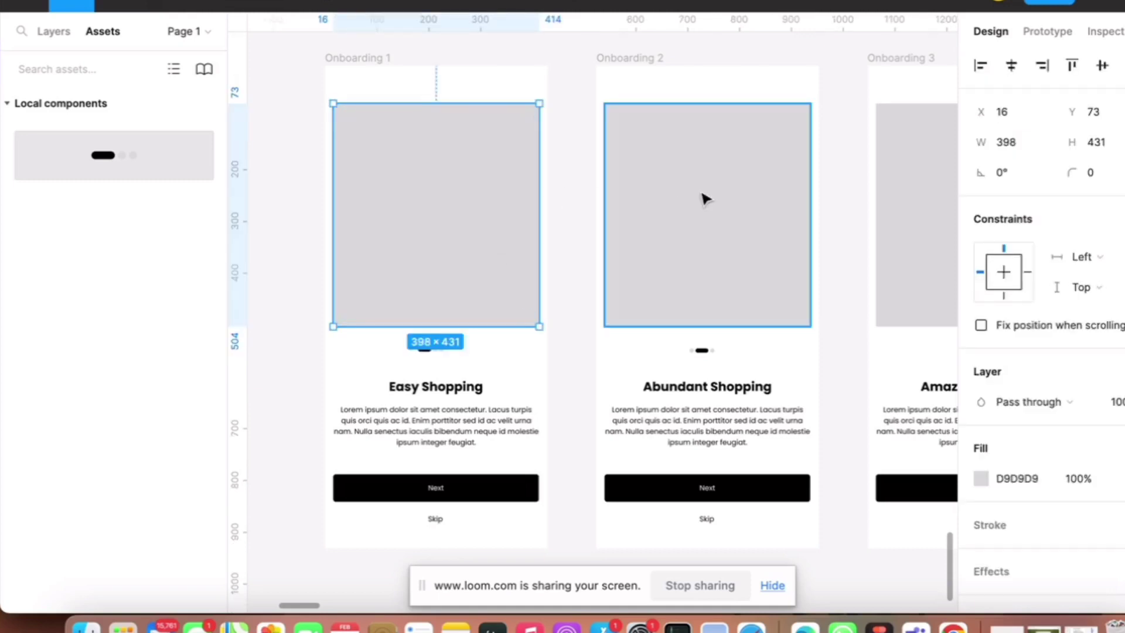
left_click(721, 216)
scroll(661, 259, "right", 3)
scroll(791, 246, "right", 1)
left_click(836, 239)
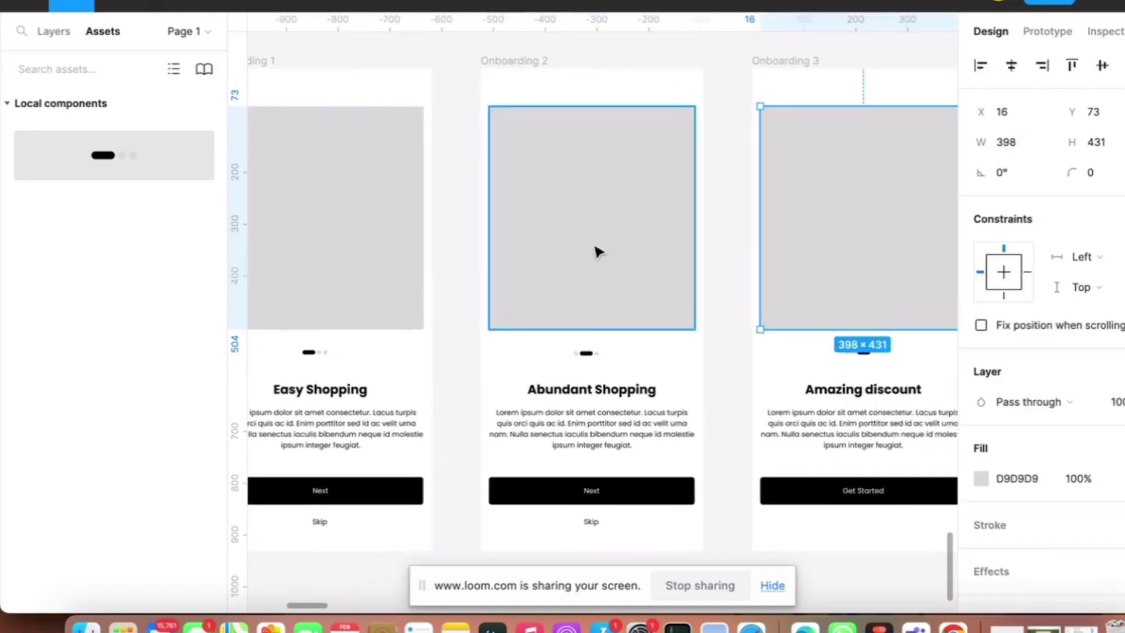
scroll(596, 253, "left", 2)
scroll(548, 231, "left", 2)
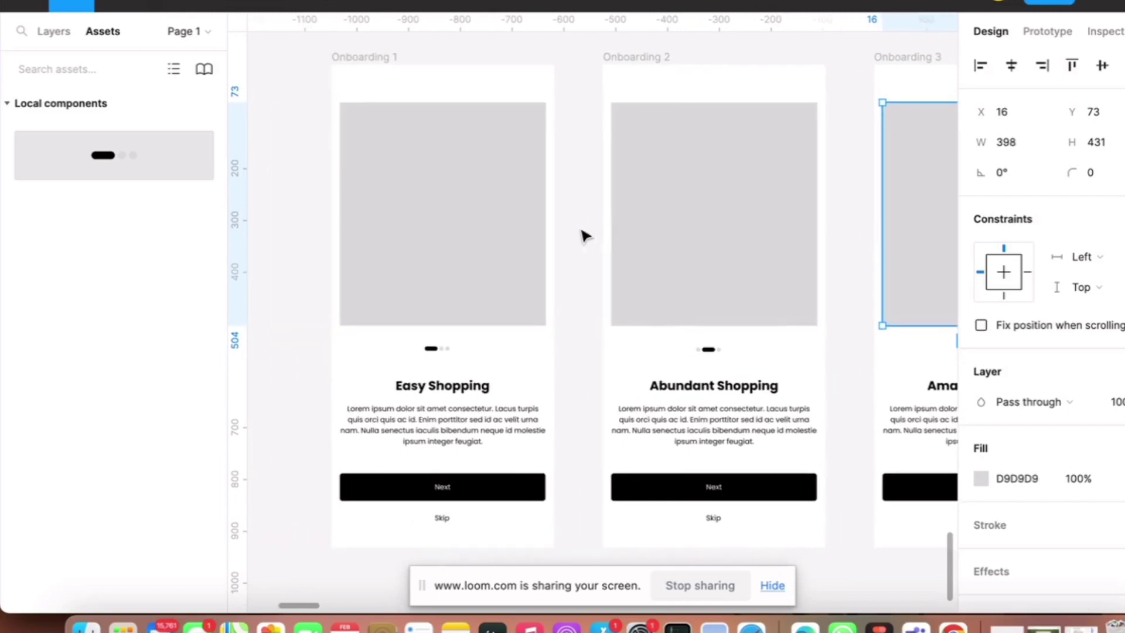
left_click(569, 235)
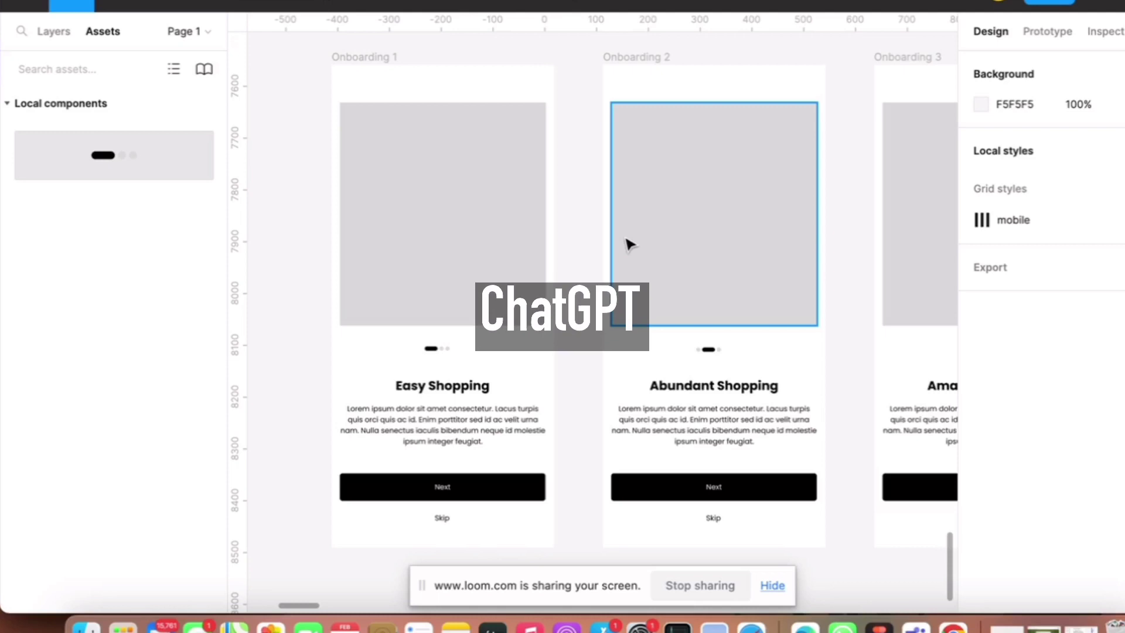
- Select the Easy Shopping body paragraph and Onboarding 2 image, then switch to Chrome
left_click(465, 440)
double_click(466, 441)
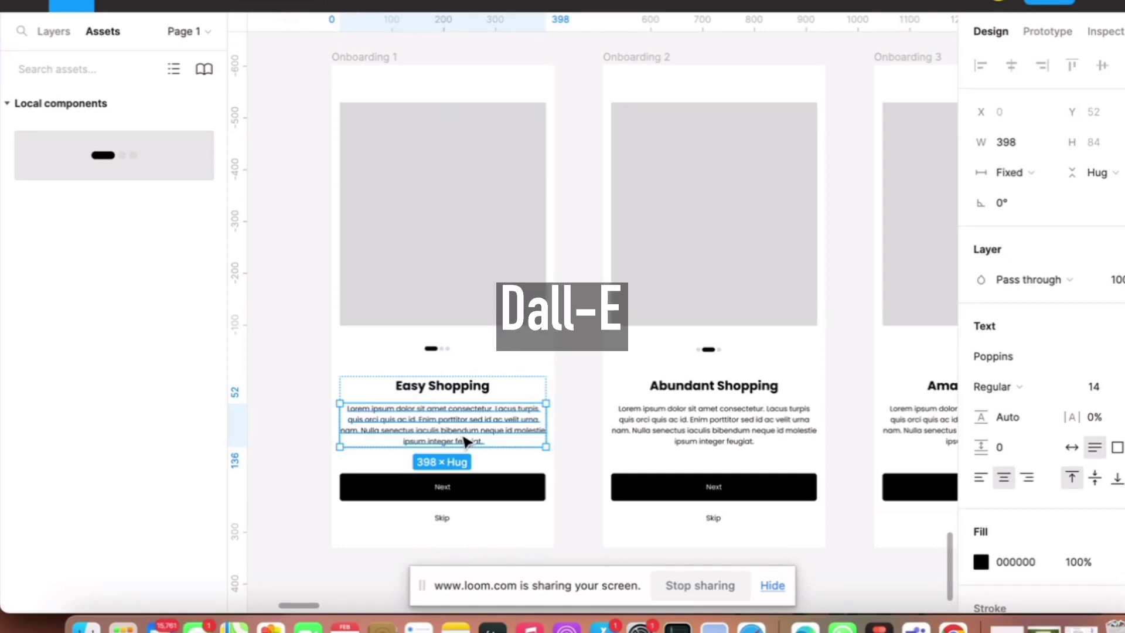
left_click(695, 295)
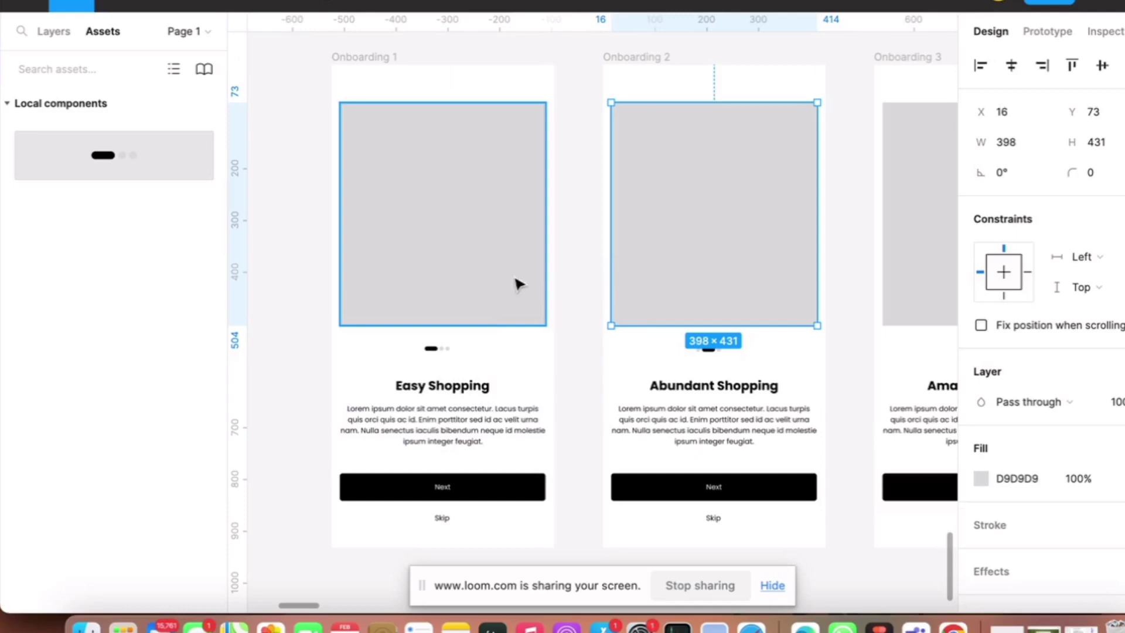
left_click(585, 405)
scroll(575, 403, "left", 1)
scroll(575, 402, "left", 1)
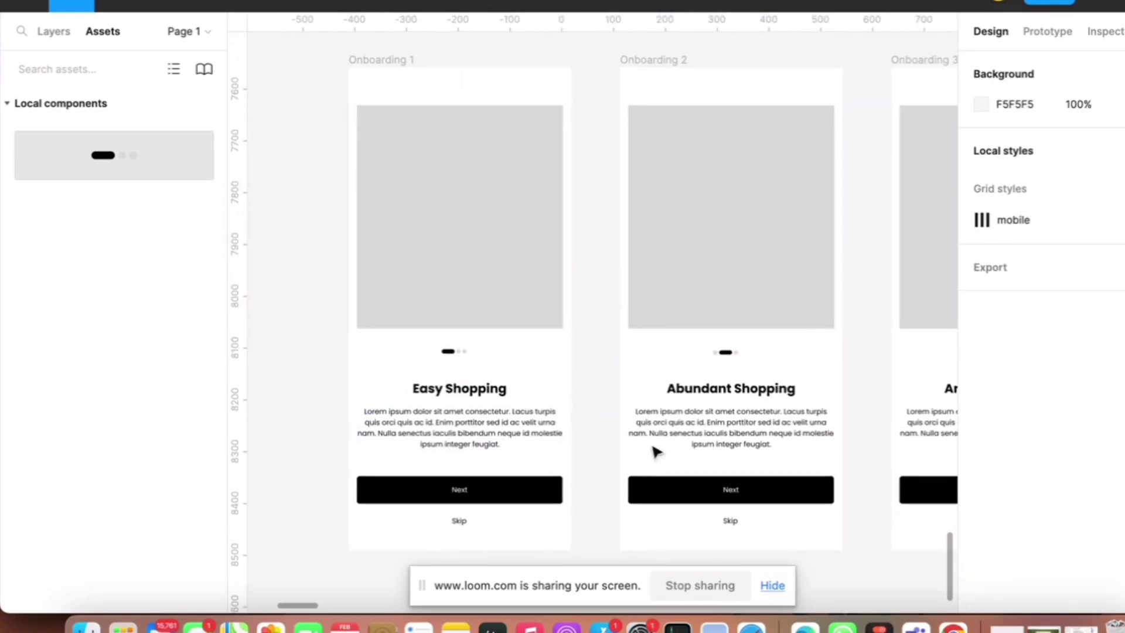
left_click(953, 626)
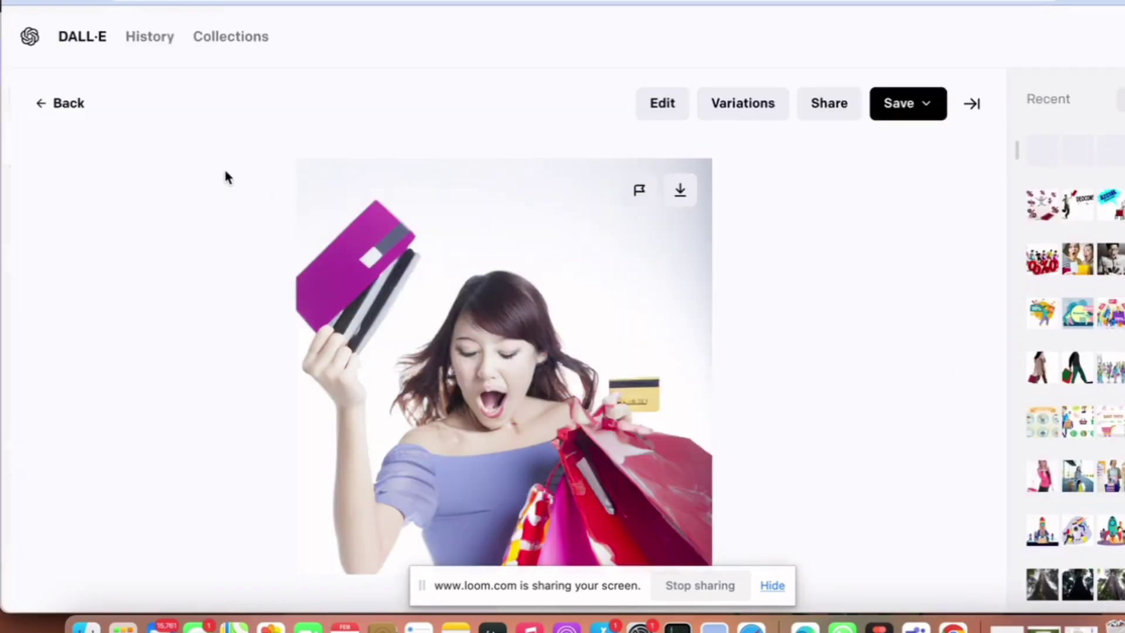
- Go back to the DALL·E prompt page and replace the discounts prompt with 'an image of people shopping'
left_click(53, 103)
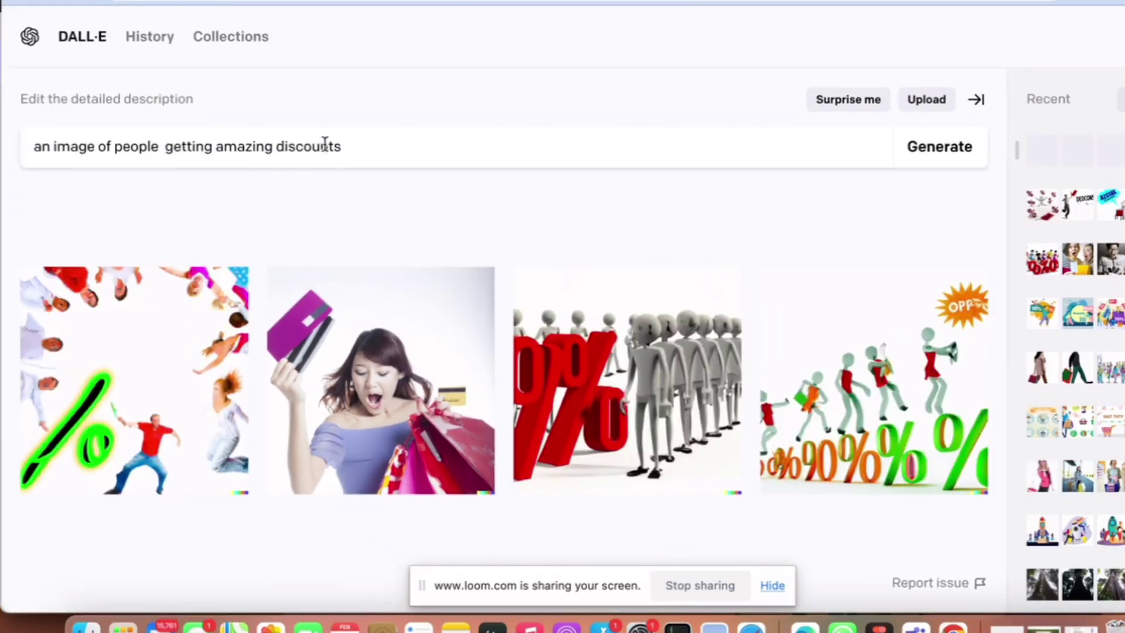
left_click(366, 147)
triple_click(44, 146)
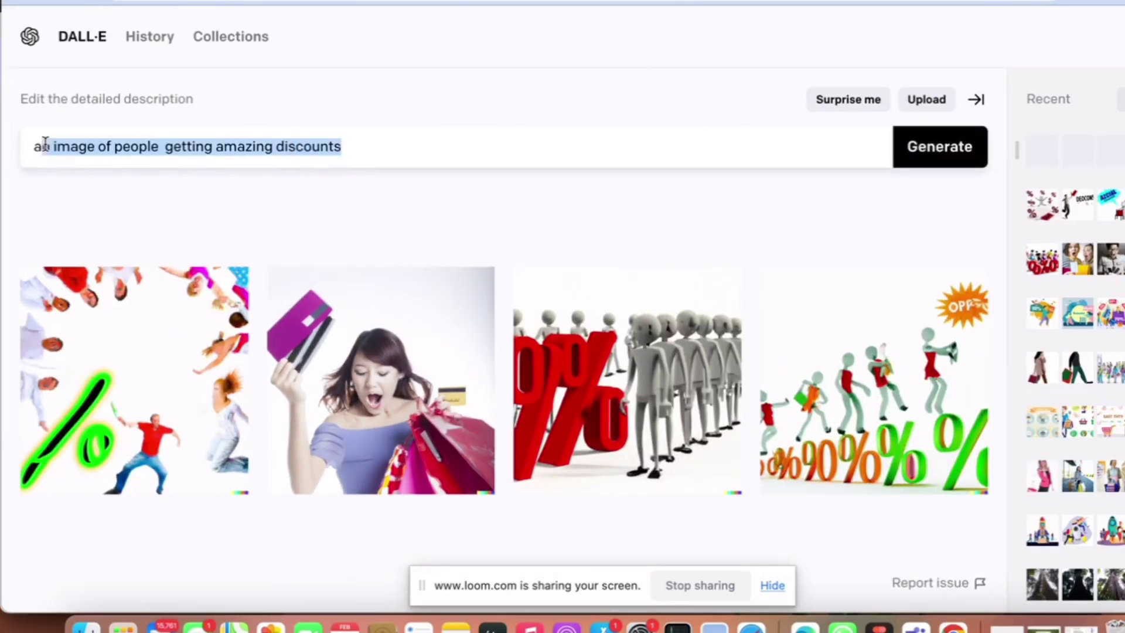
scroll(446, 223, "up", 1)
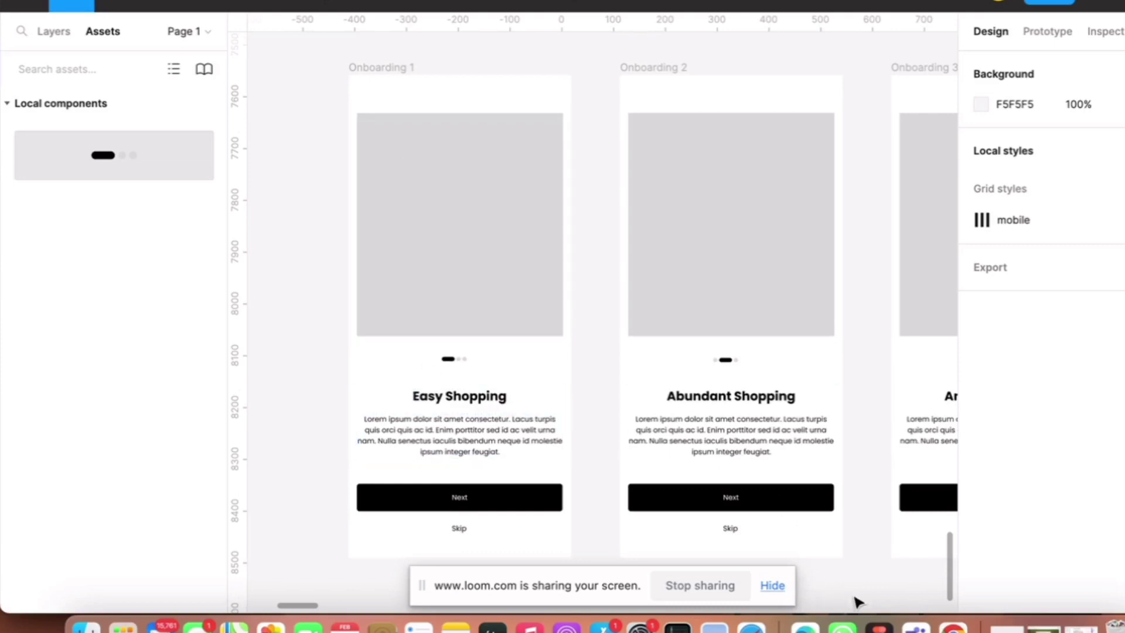
left_click(945, 625)
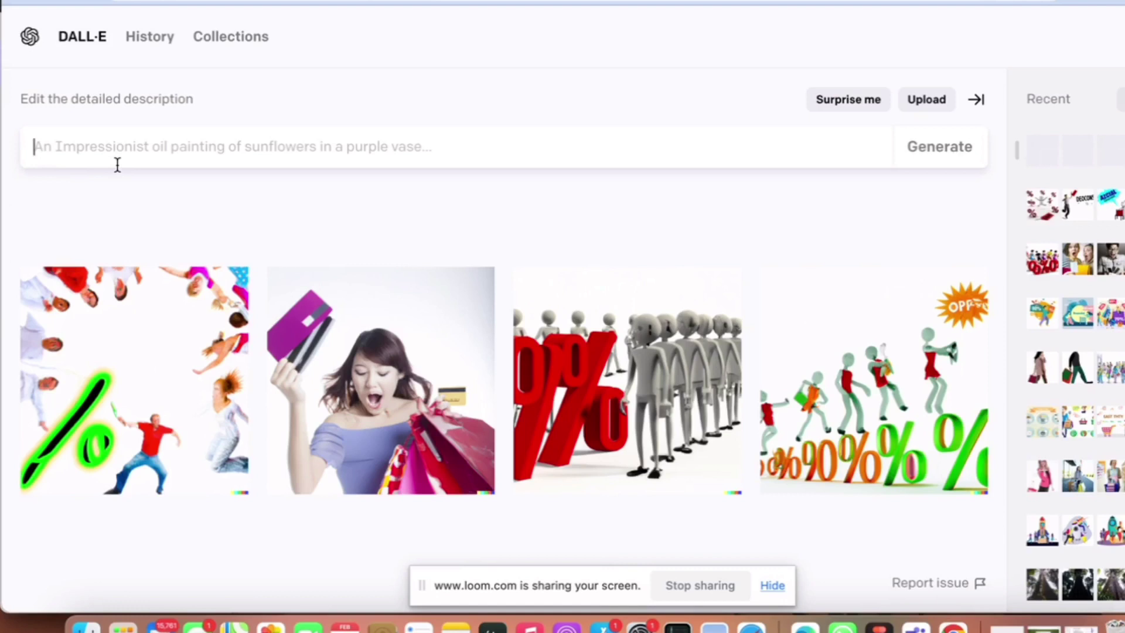
type("an")
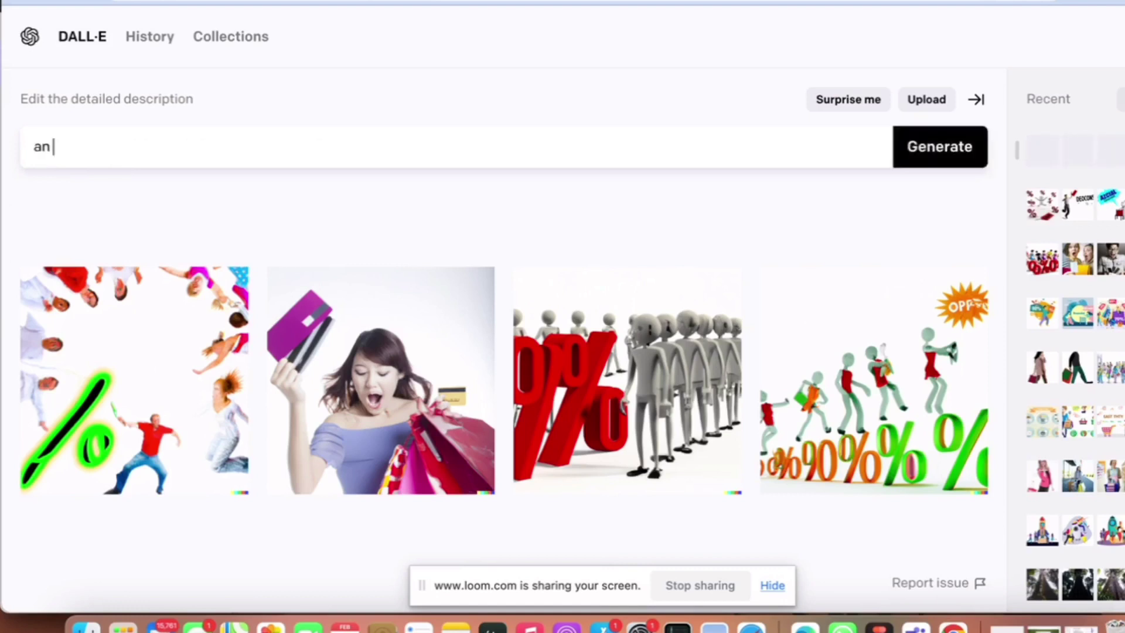
type("image of people")
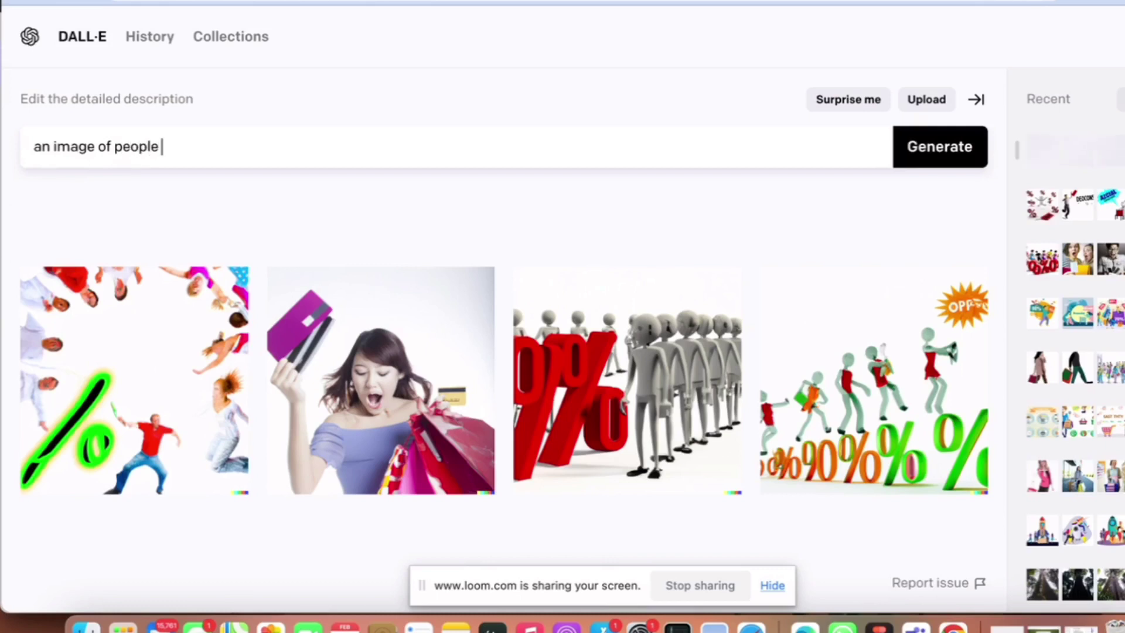
type("pping")
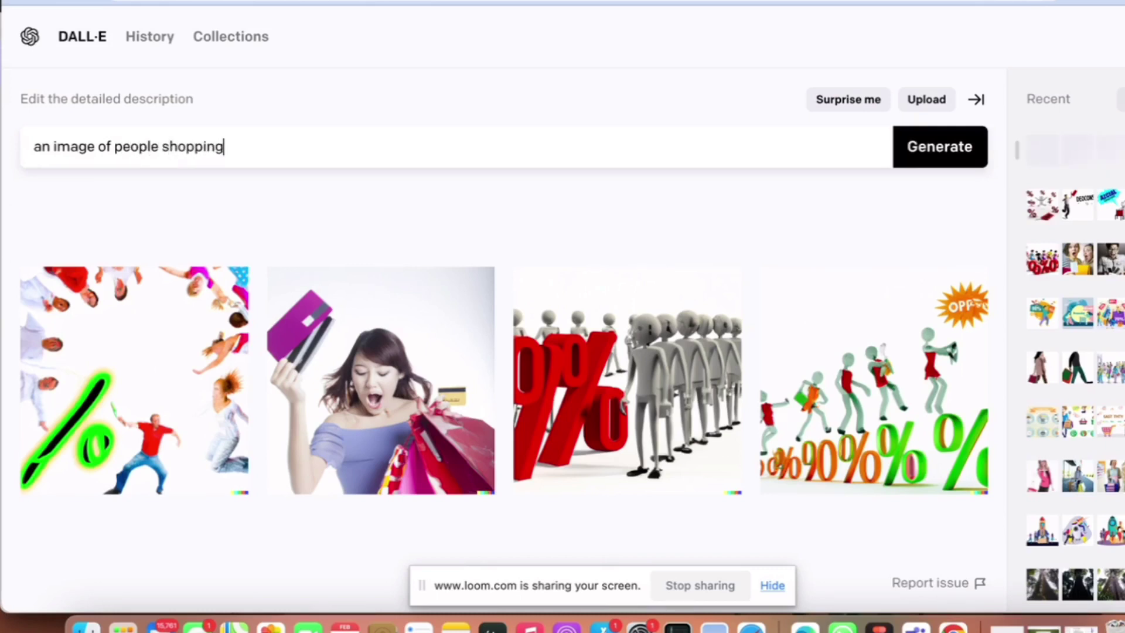
- Generate the shopping images, download the pink shopping bags photo, and check Onboarding 3 in Figma
left_click(969, 160)
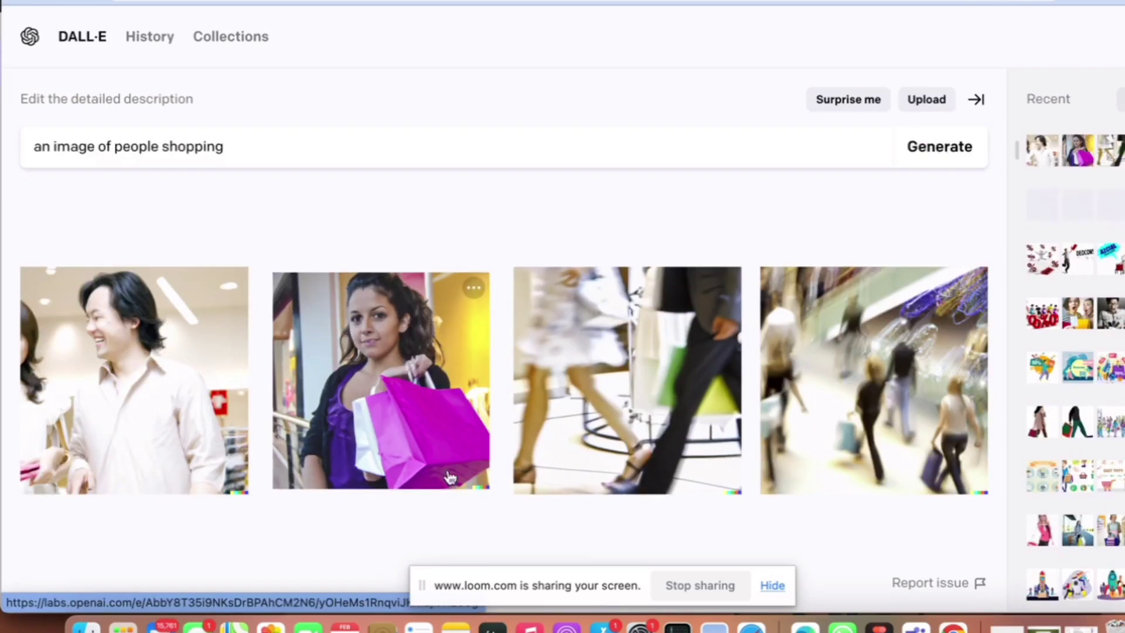
left_click(474, 290)
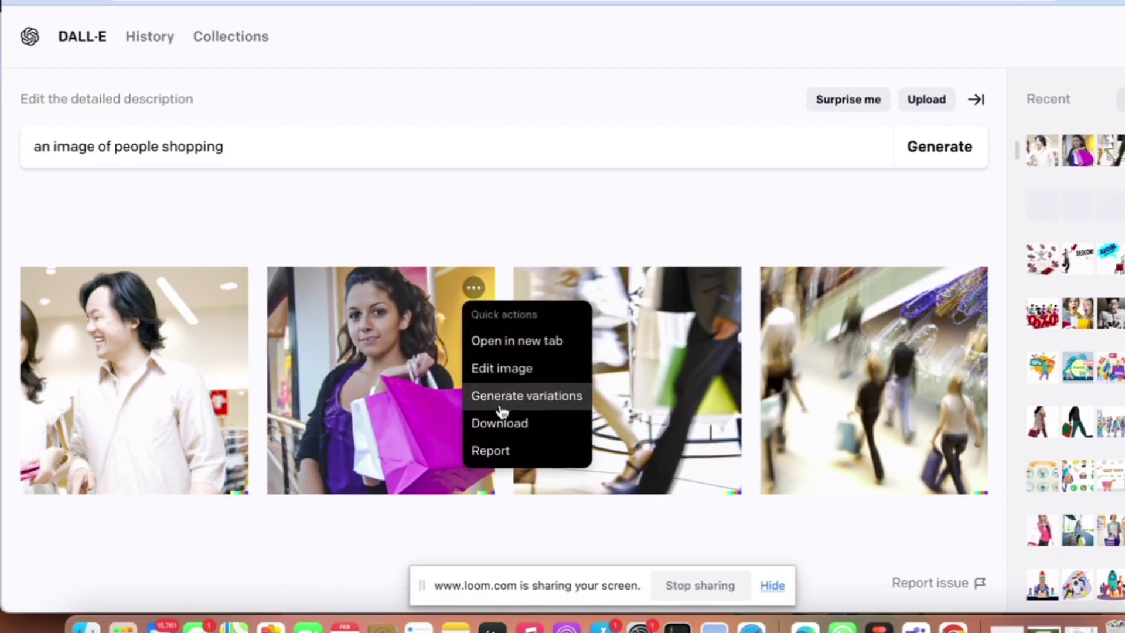
left_click(502, 427)
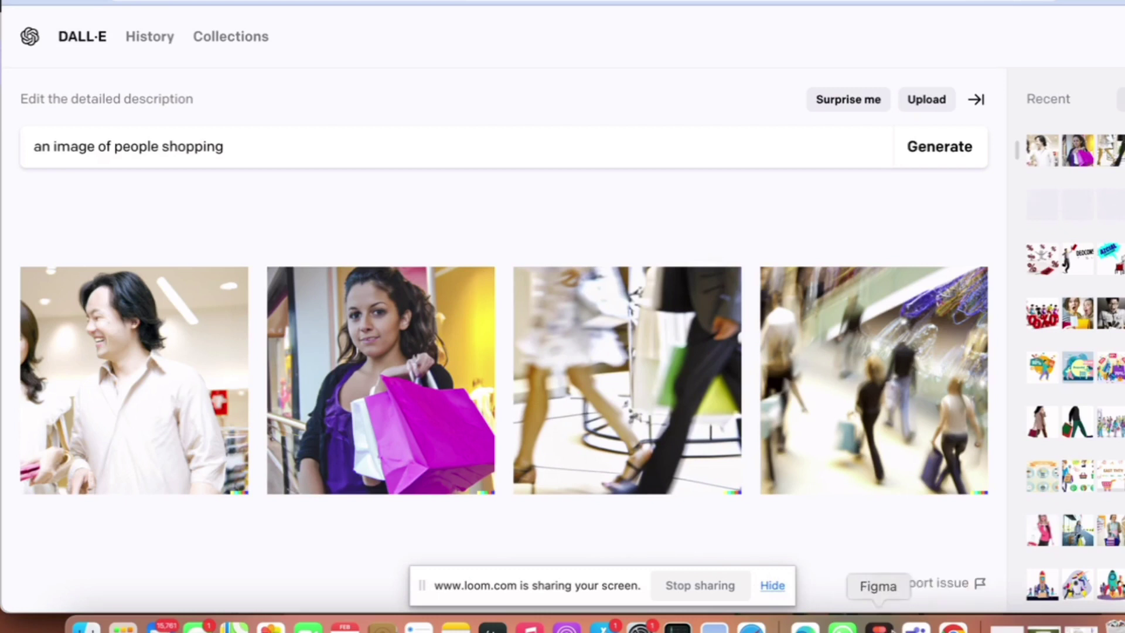
left_click(879, 625)
left_click_drag(768, 414, 636, 397)
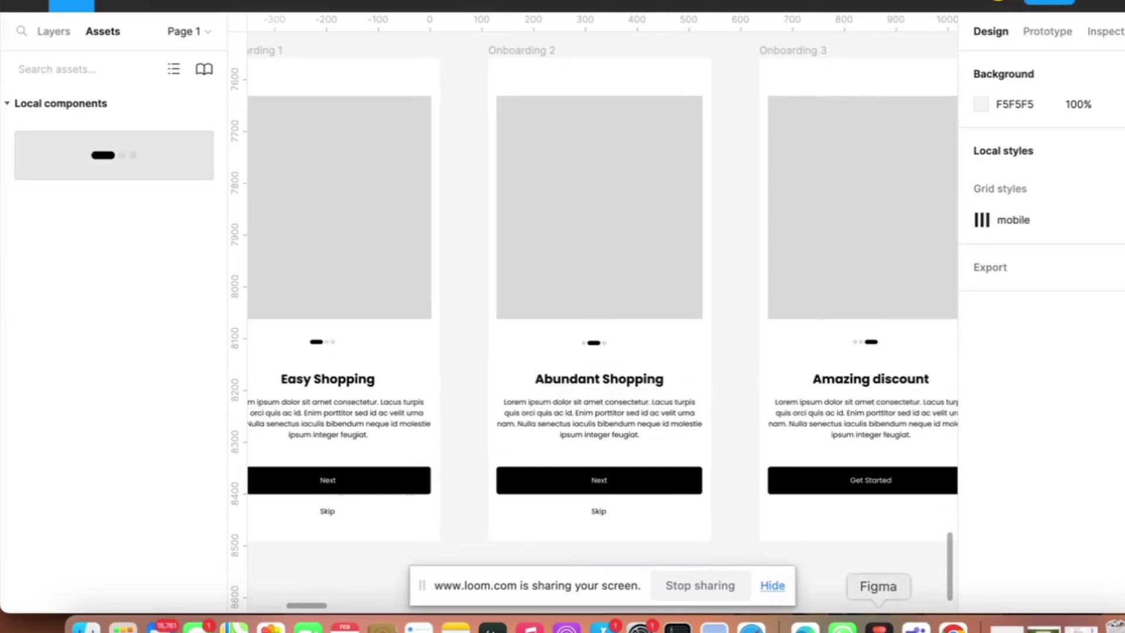
- Return to DALL·E in Chrome to generate 'an illustration of people shopping'
left_click(954, 626)
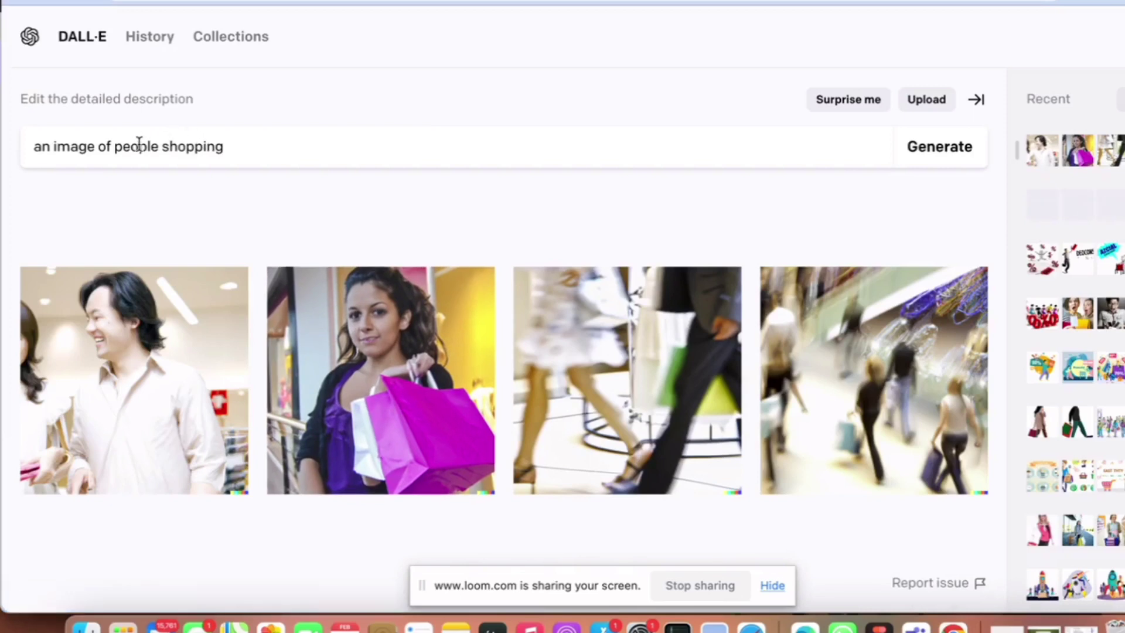
type(" aboundan")
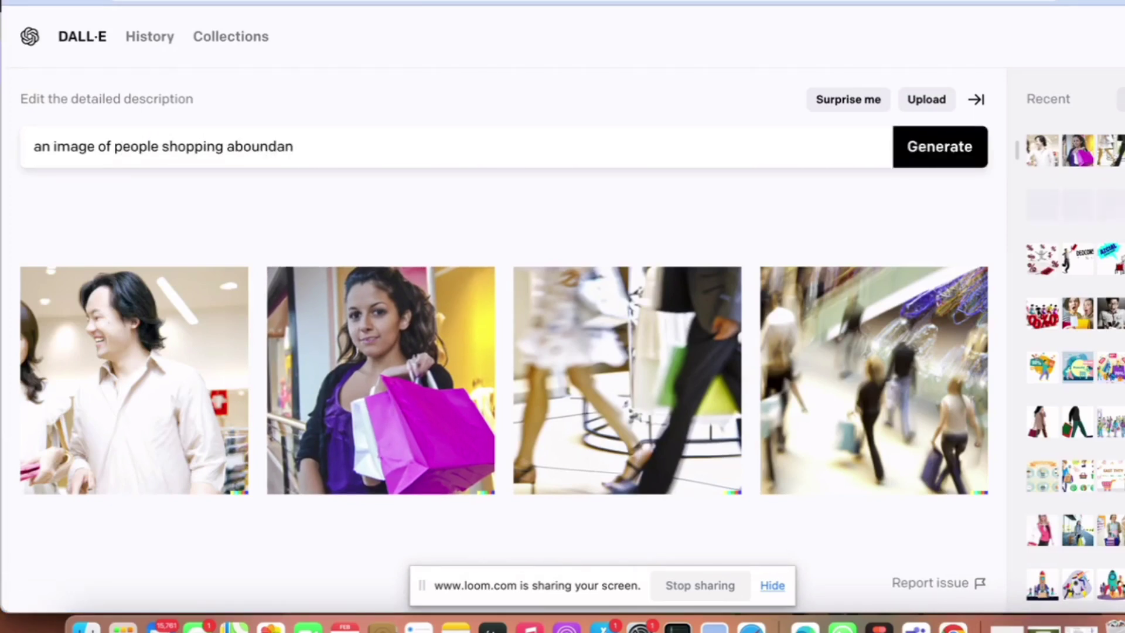
type("t")
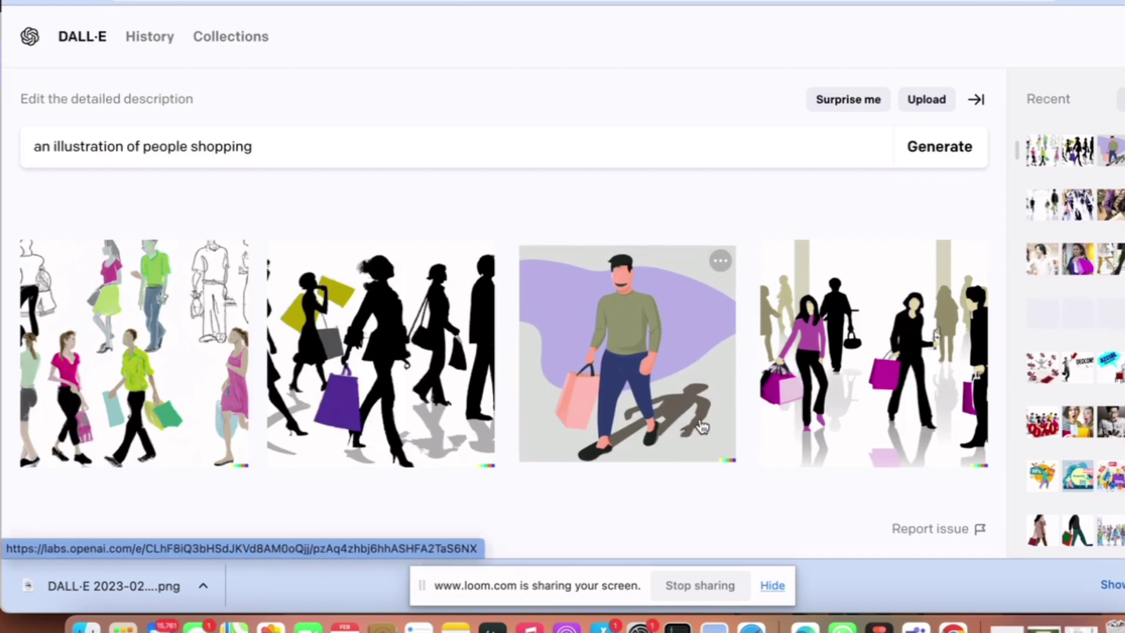
mouse_move(872, 353)
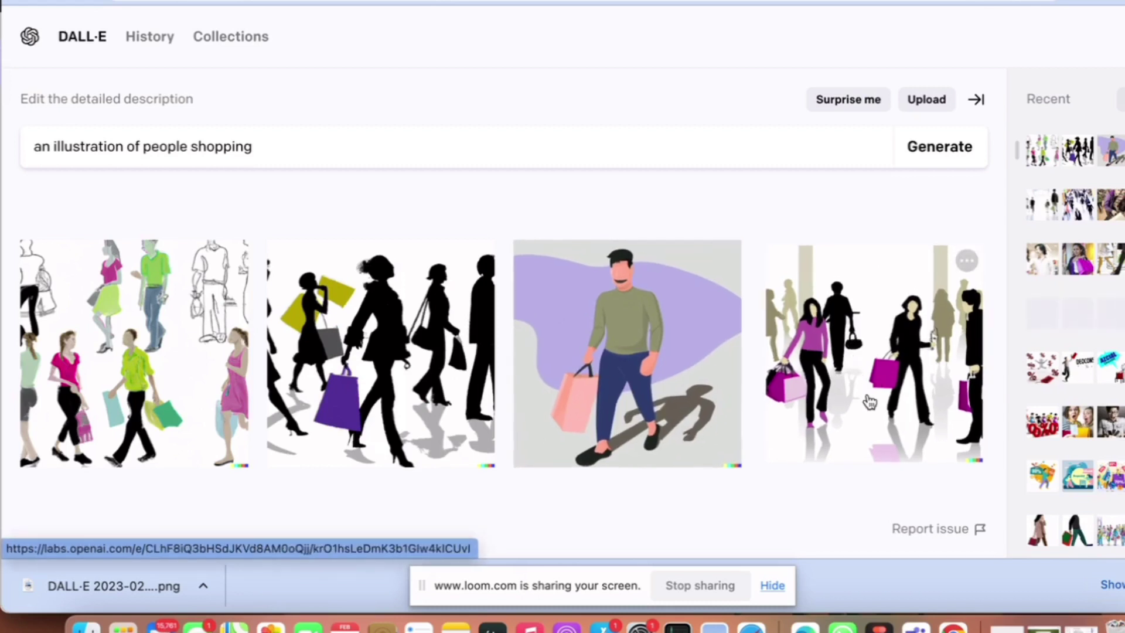
- Download the silhouette shoppers illustration and select 'people' in the prompt to change it to 'someone'
left_click(968, 264)
left_click(989, 393)
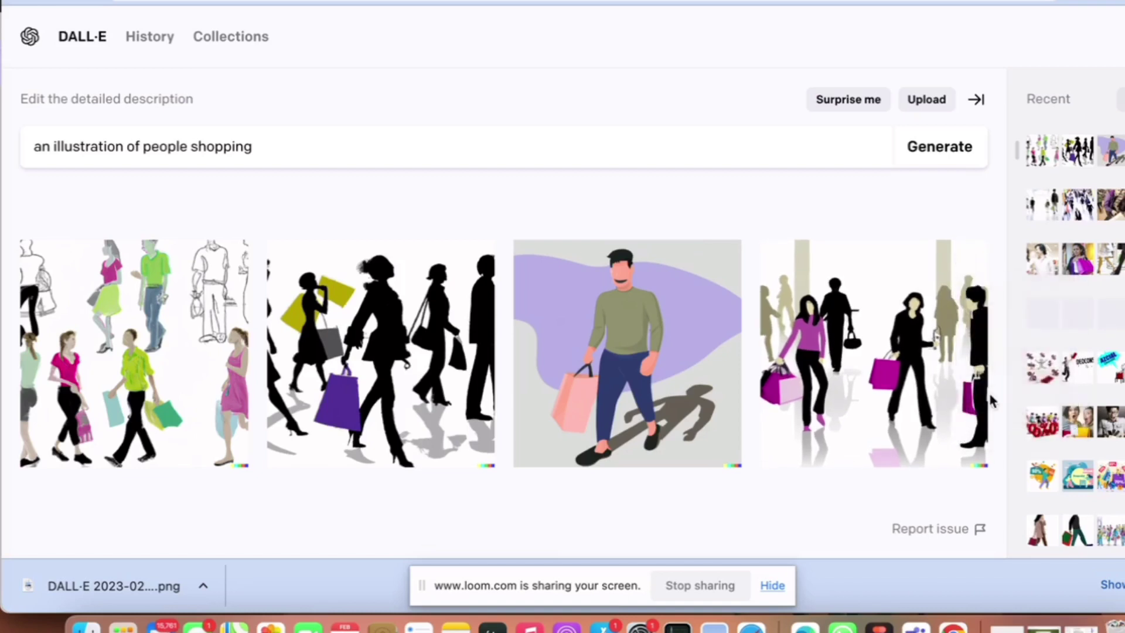
left_click_drag(257, 158, 124, 156)
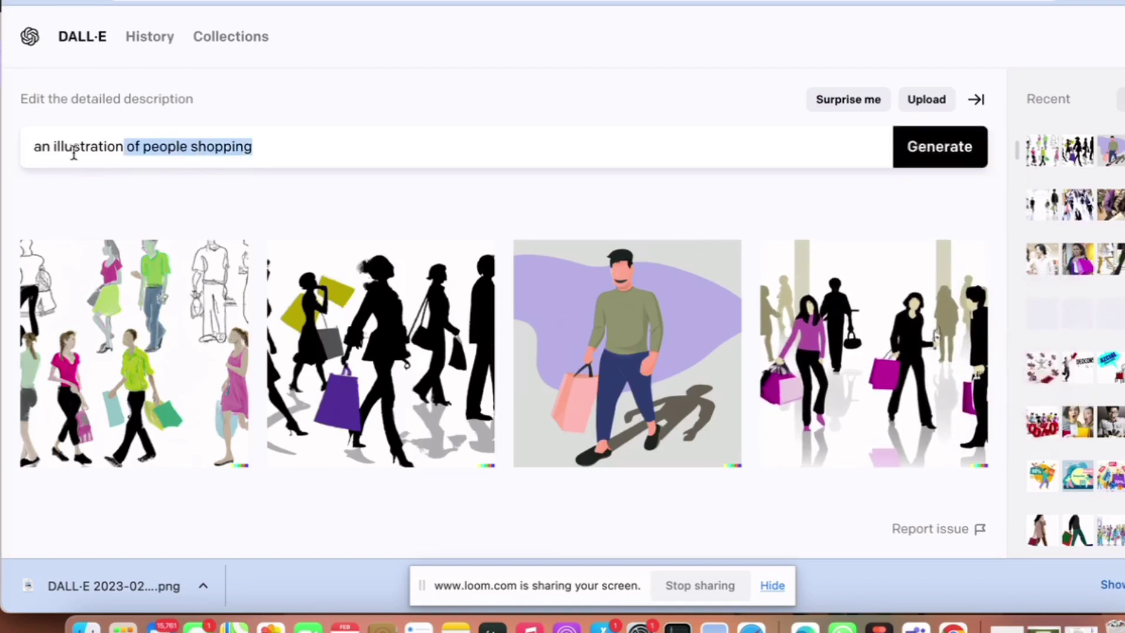
left_click(102, 157)
double_click(182, 147)
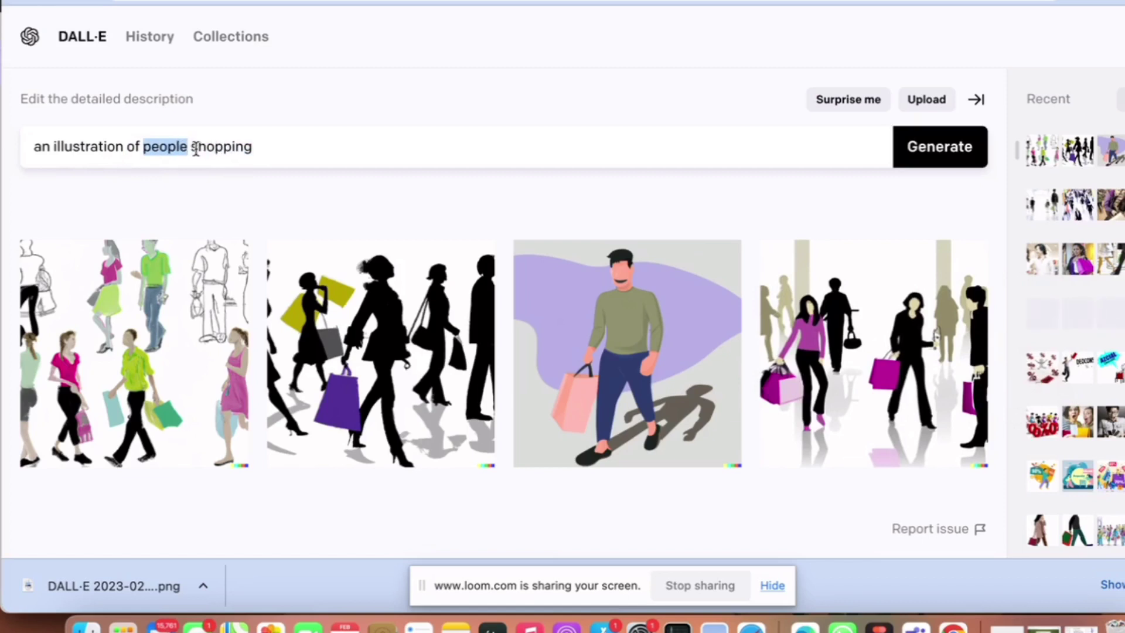
type("someone")
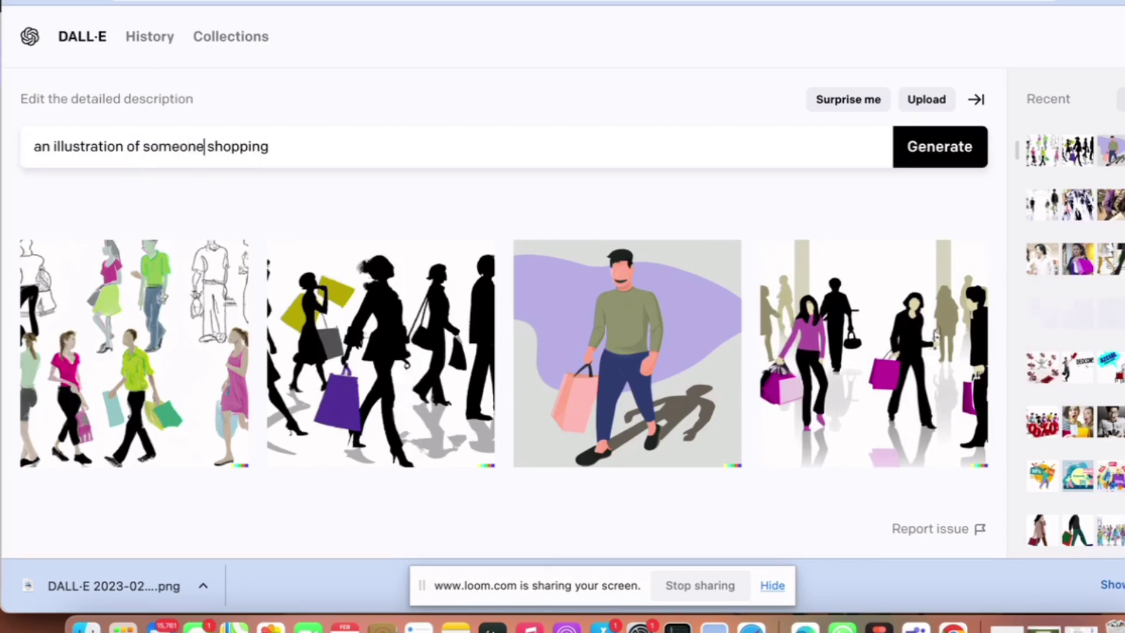
- Generate 'an illustration of someone shopping' and download the yellow-bag shopper image
key("Return")
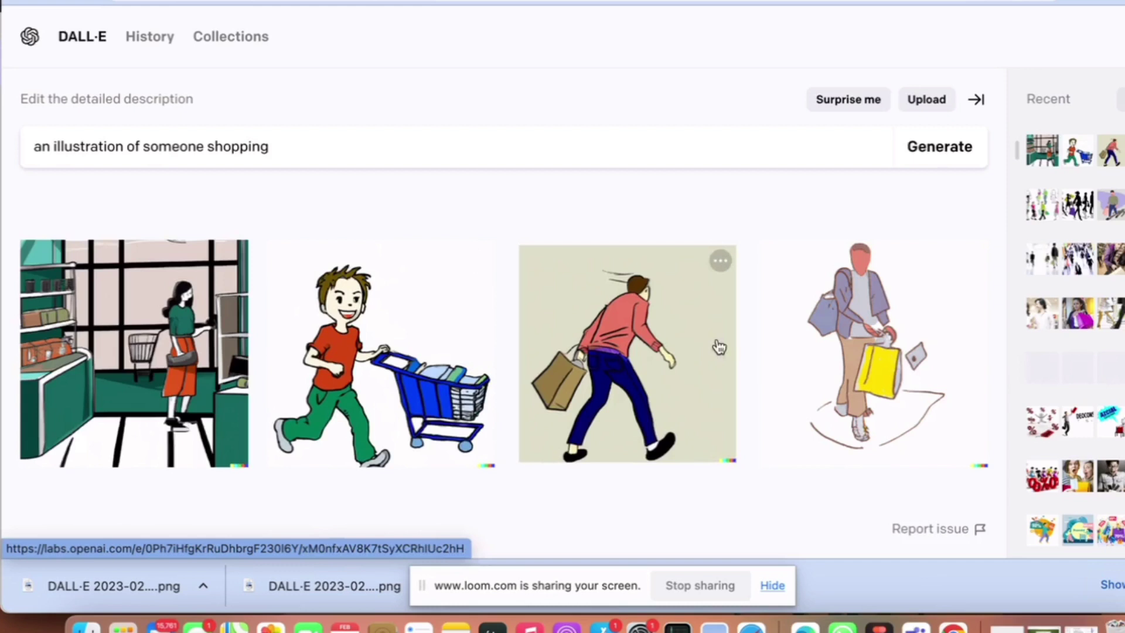
mouse_move(873, 352)
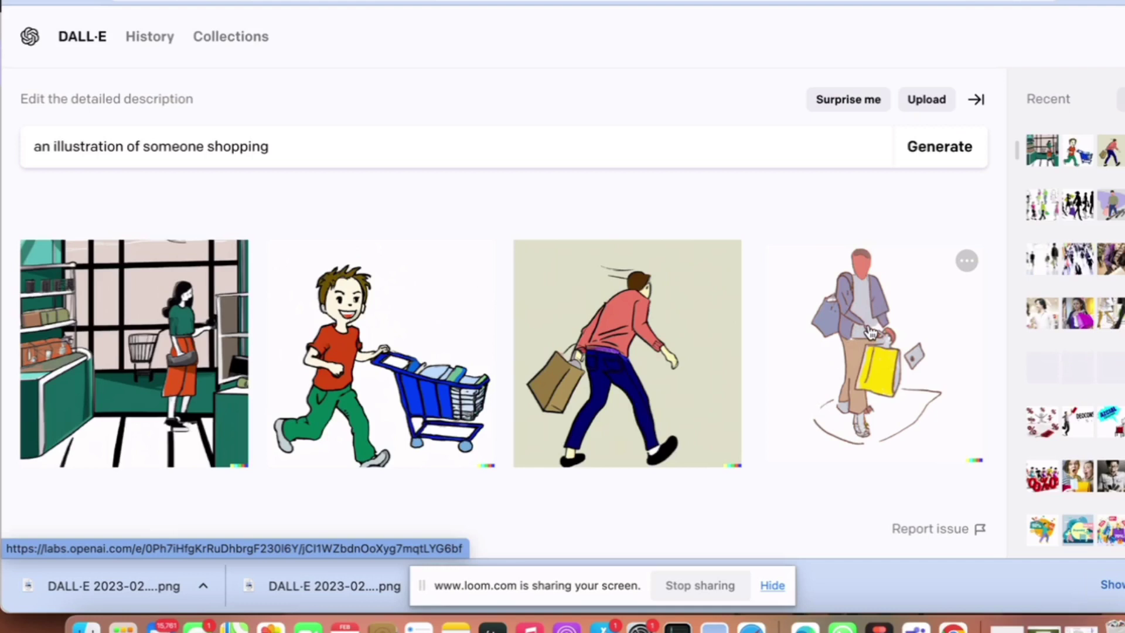
left_click(967, 260)
left_click(982, 403)
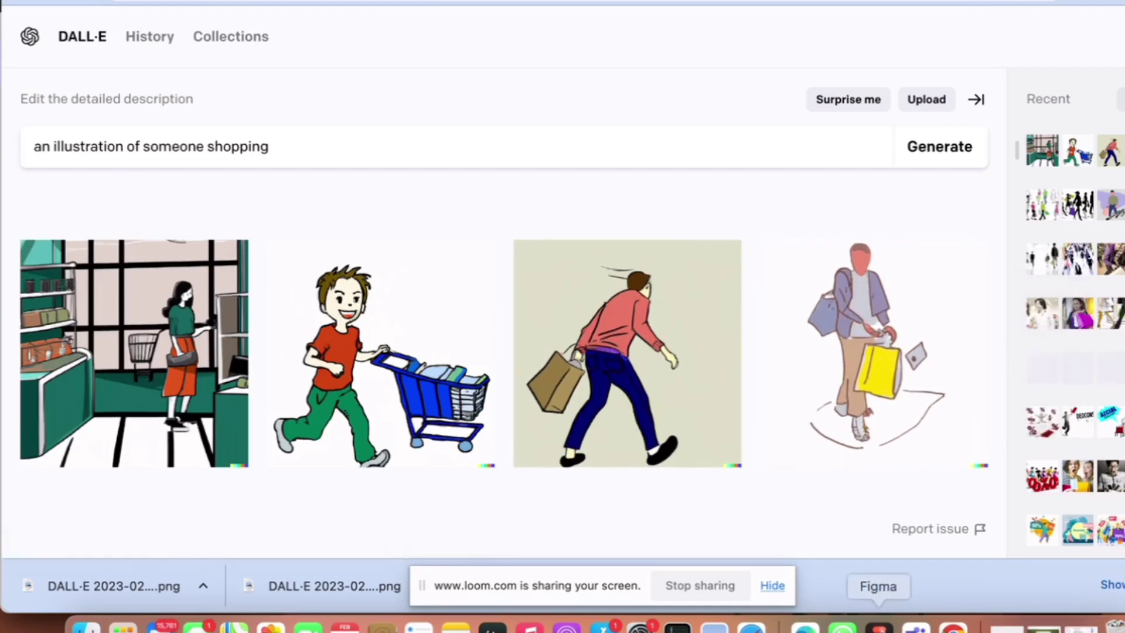
- Append 'at amazing discounts' to the prompt, generate, and download the ZDA bag illustration
left_click(878, 628)
scroll(797, 354, "right", 3)
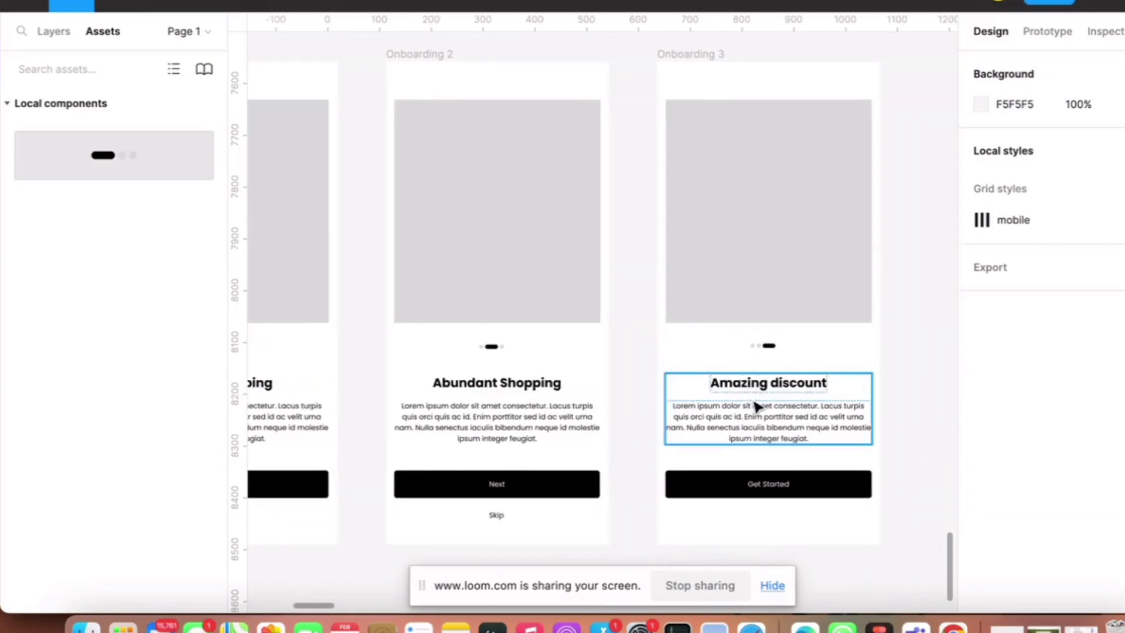
left_click(953, 628)
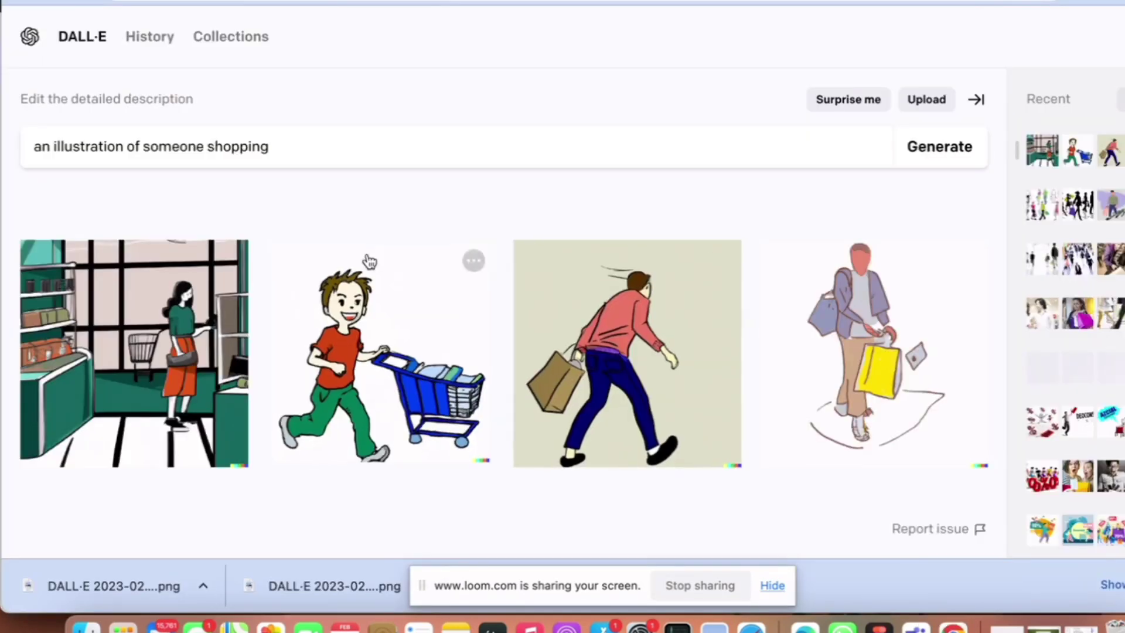
left_click(279, 146)
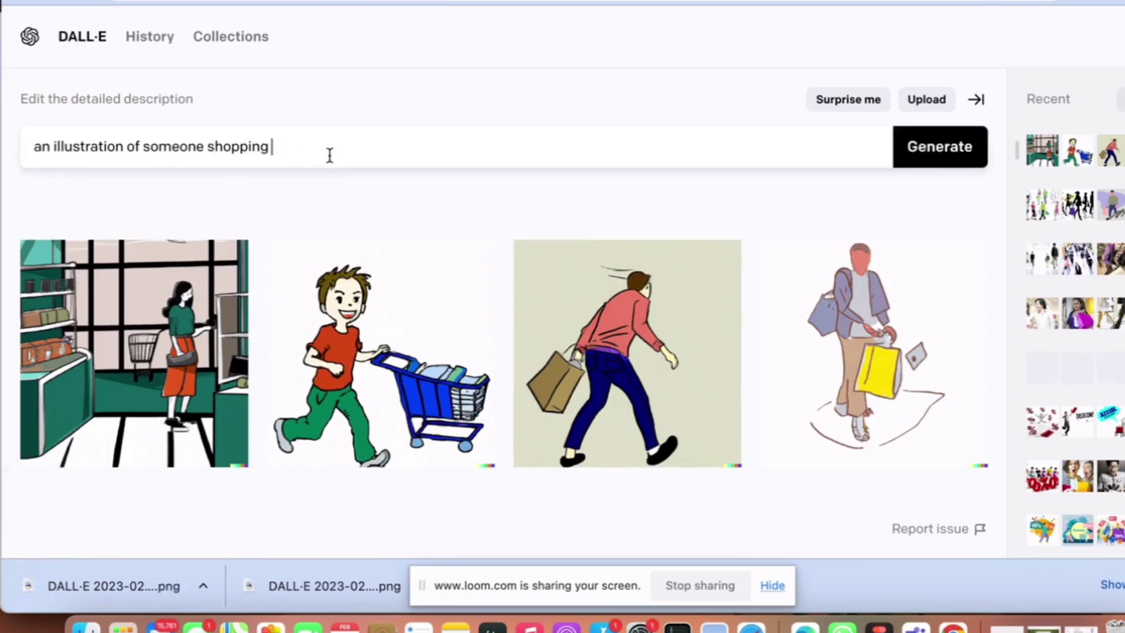
type("at amazing di")
type("scounts")
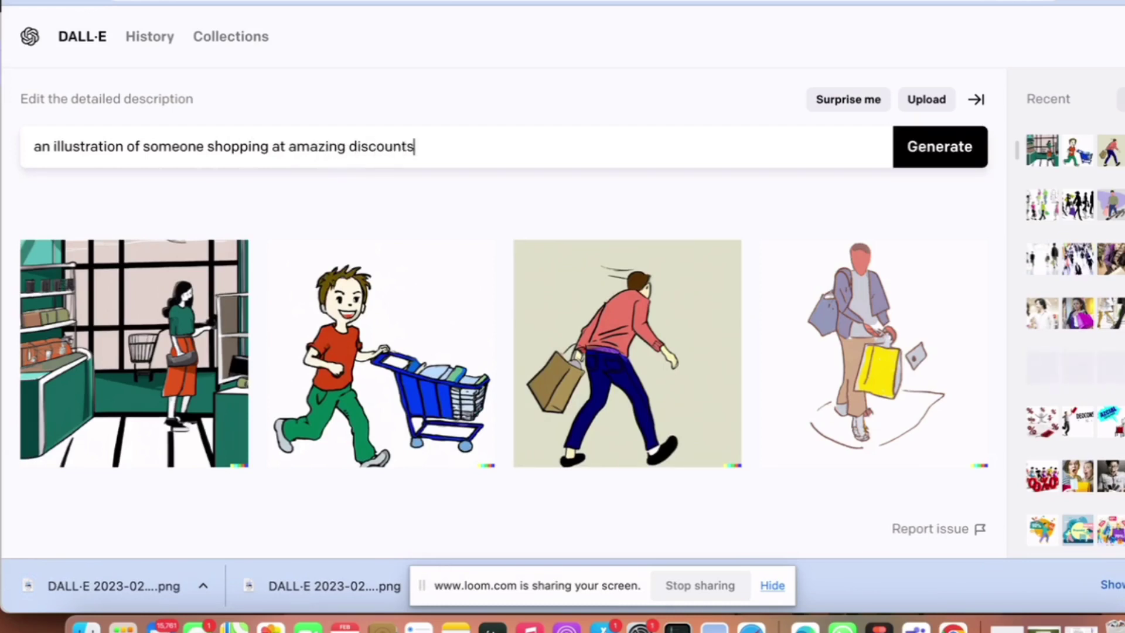
key("Return")
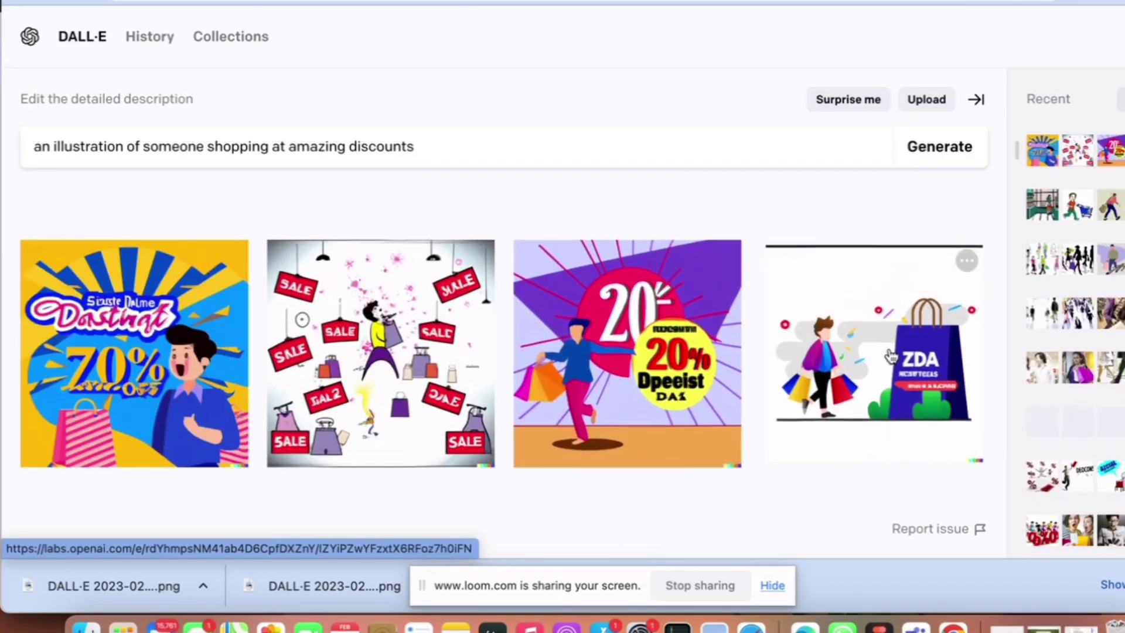
mouse_move(874, 352)
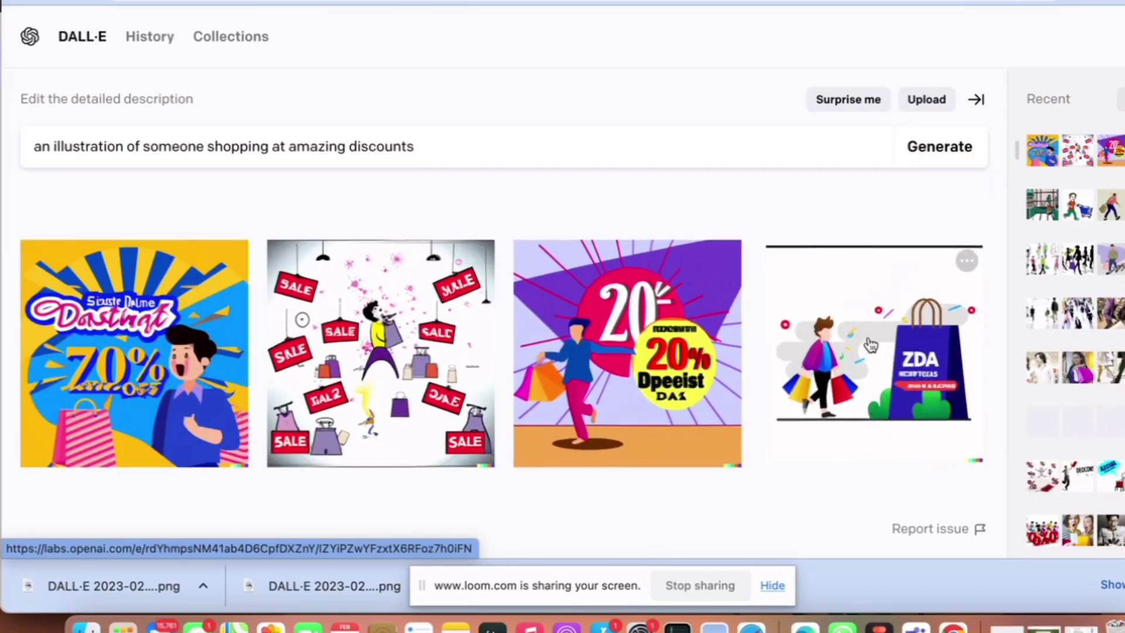
left_click(967, 262)
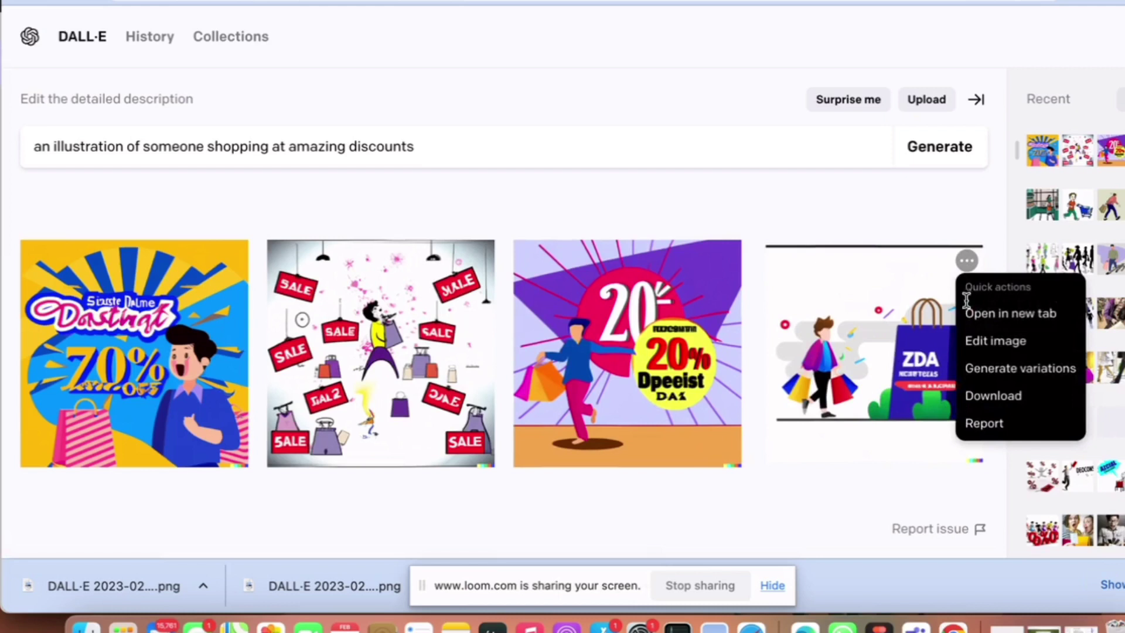
left_click(980, 400)
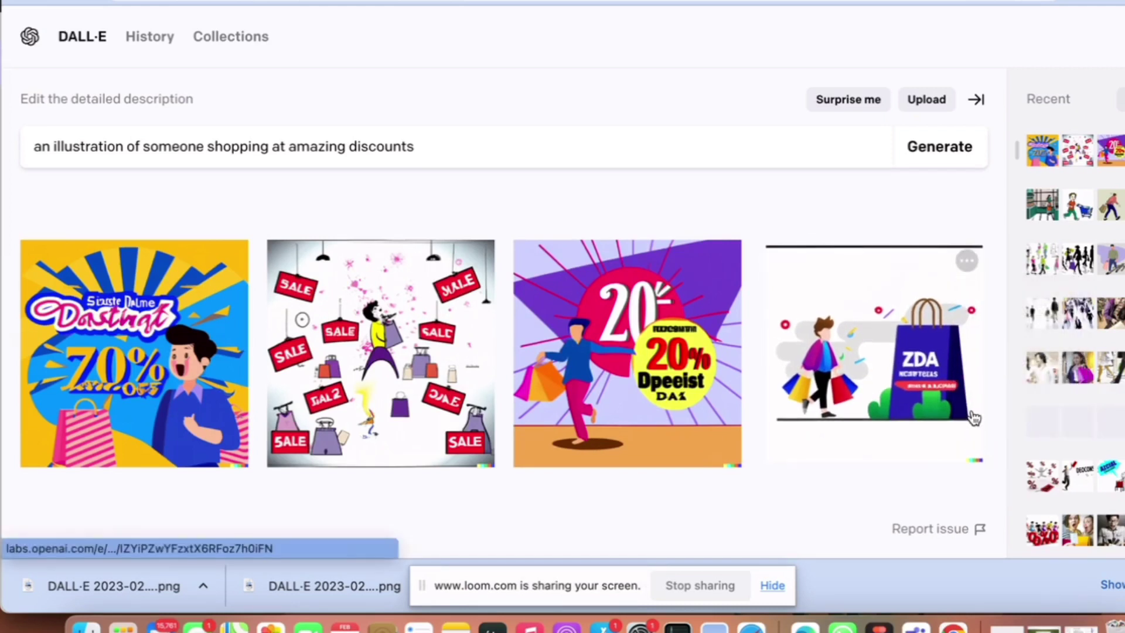
- Open the Downloads folder in a Finder window
left_click(882, 626)
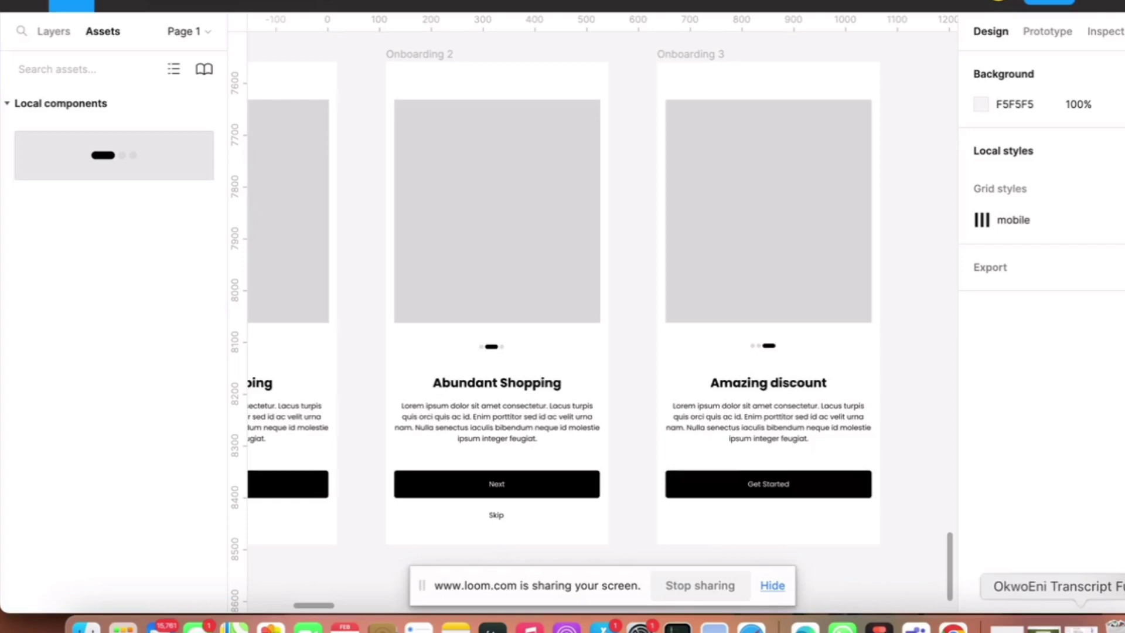
left_click(1115, 626)
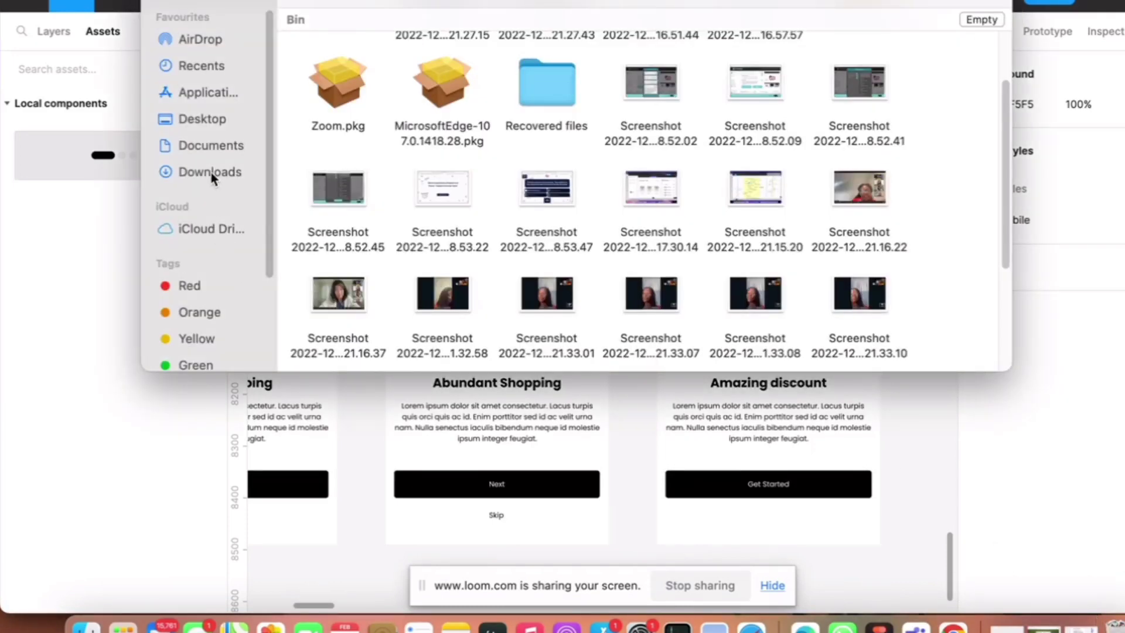
left_click(213, 172)
scroll(655, 303, "down", 3)
scroll(659, 296, "down", 1)
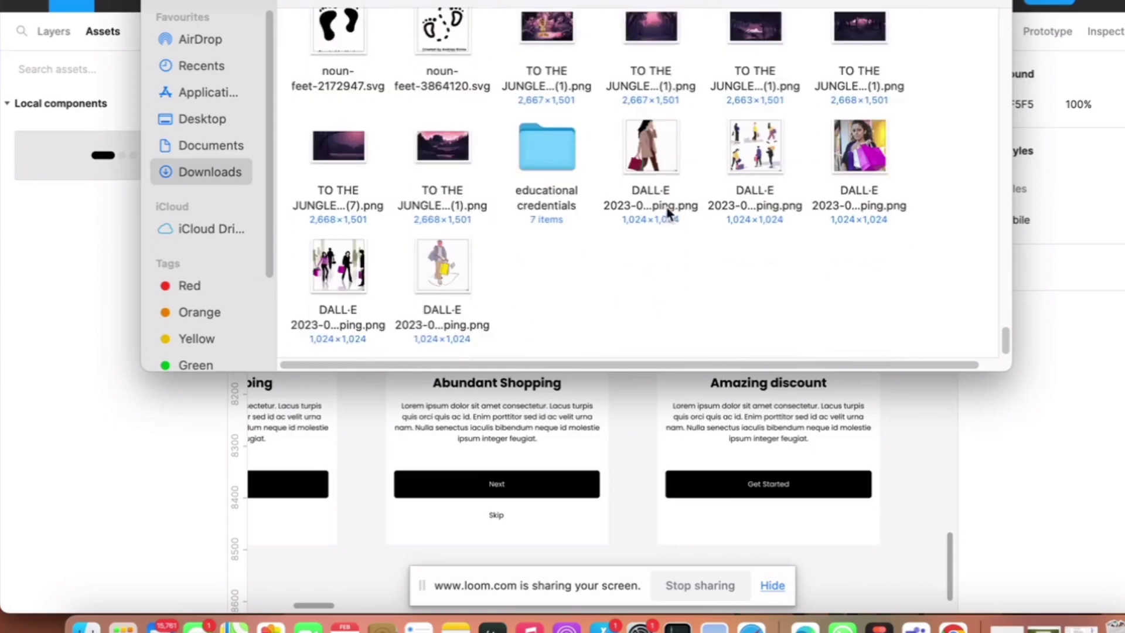
- Select the yellow-bag, silhouette and discount images and drag them onto the Figma canvas
left_click(437, 270)
left_click(340, 280, "shift")
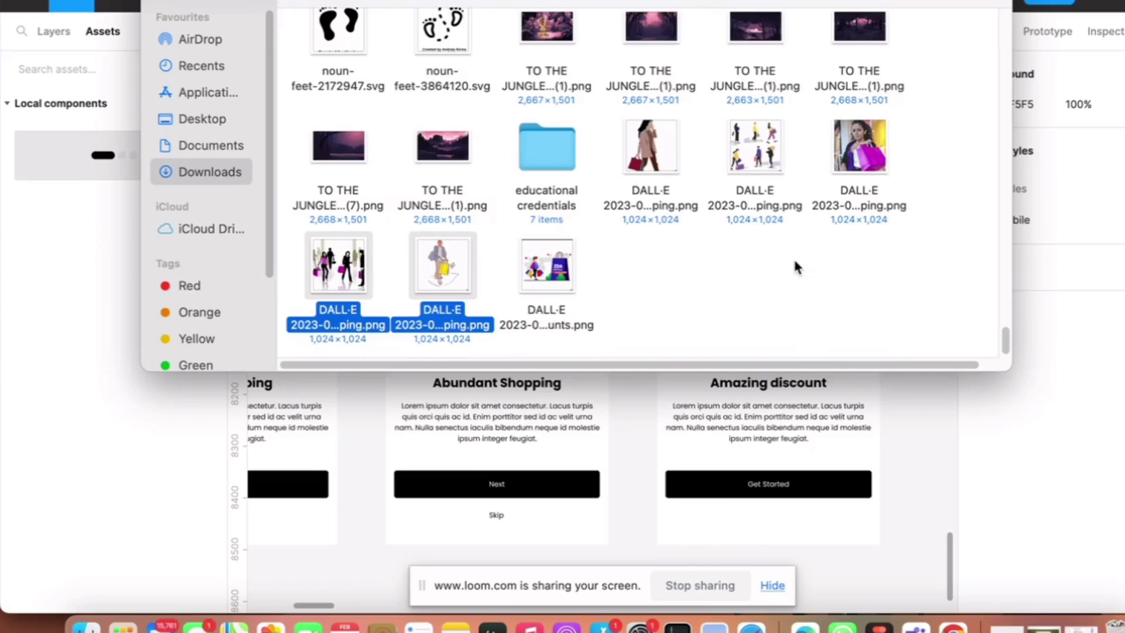
left_click(529, 280, "shift")
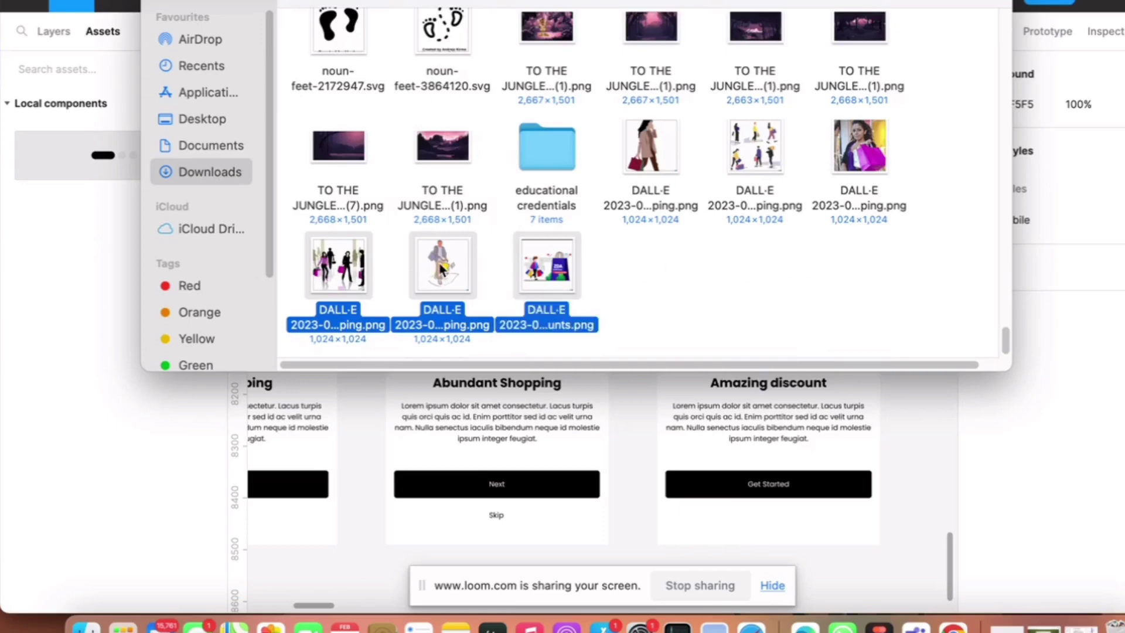
left_click_drag(442, 270, 650, 225)
left_click(602, 318)
- Place the three images on the canvas and paste the yellow-bag shopper into screen one's placeholder
double_click(607, 281)
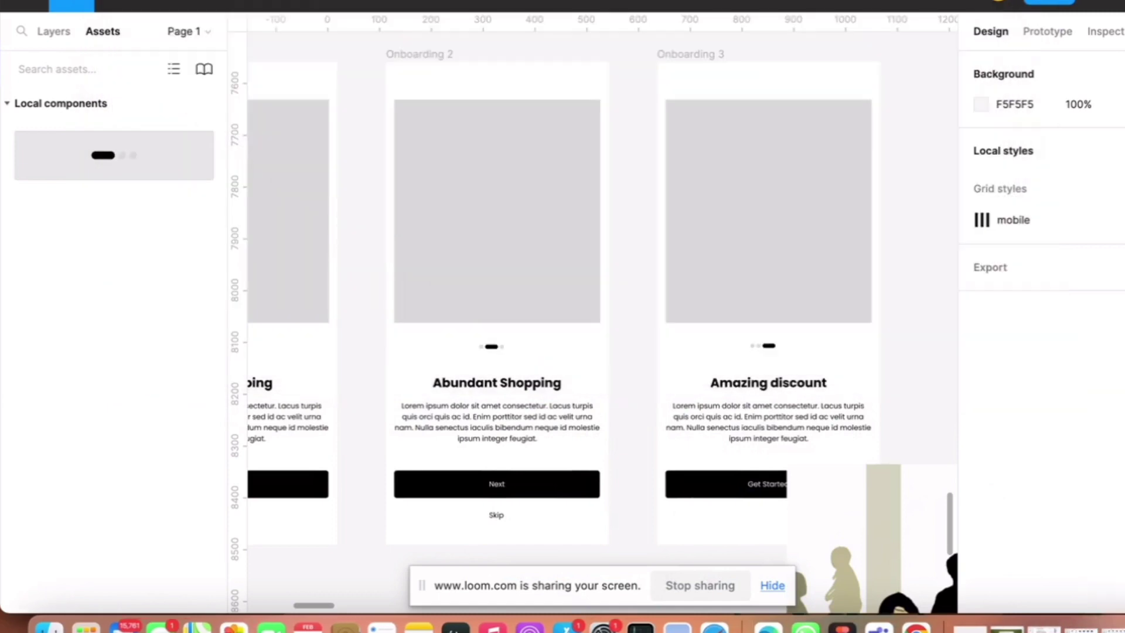
scroll(550, 285, "down", 3)
scroll(550, 284, "down", 3)
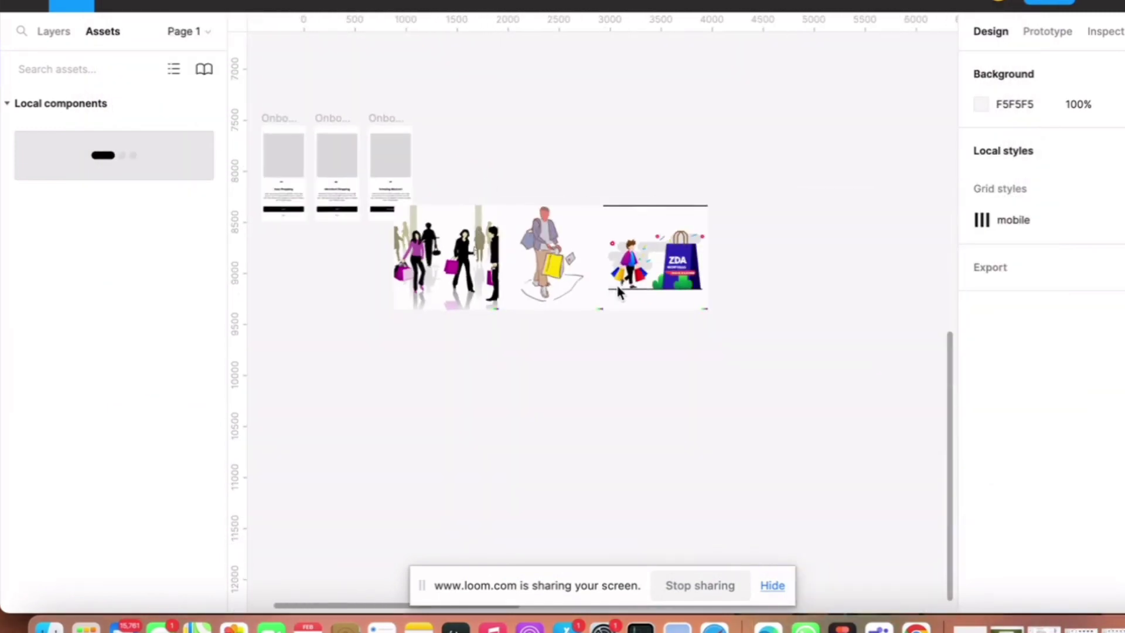
left_click_drag(607, 311, 703, 396)
key("Escape")
left_click(645, 352)
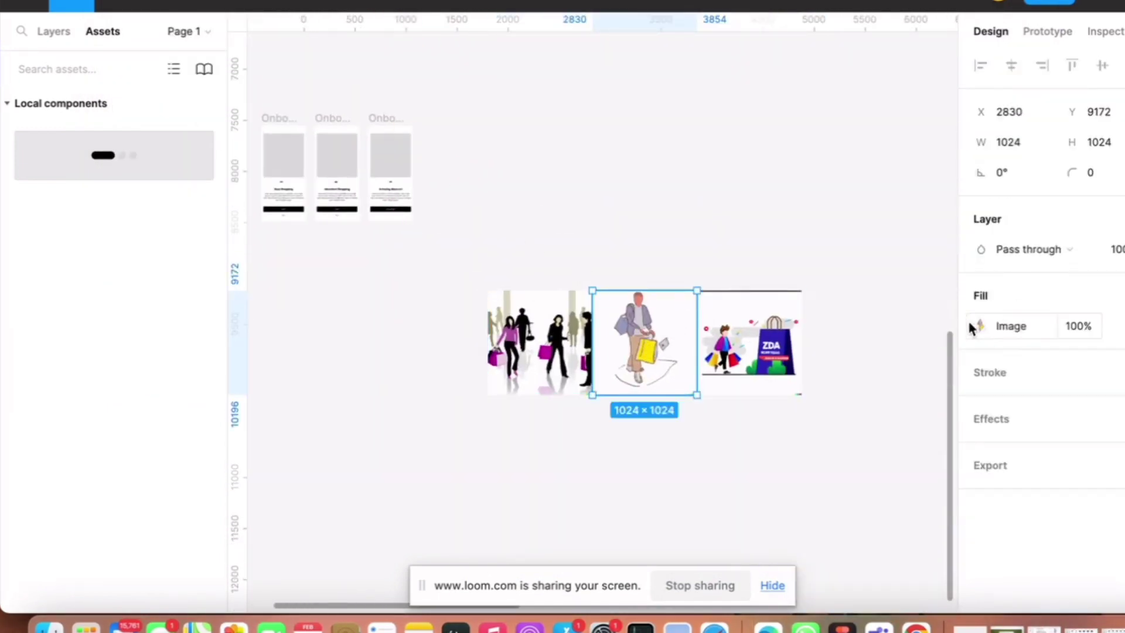
scroll(548, 201, "left", 3)
left_click(410, 166)
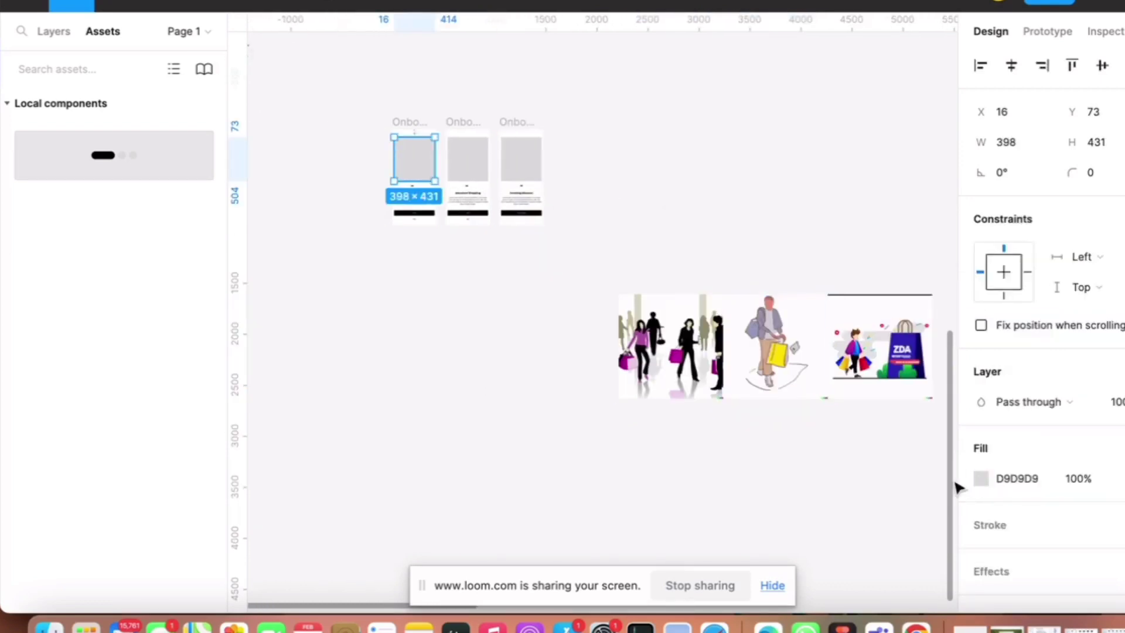
key("ctrl+v")
- Paste the crowd-of-shoppers and ZDA bag illustrations into the second and third placeholders
left_click(671, 347)
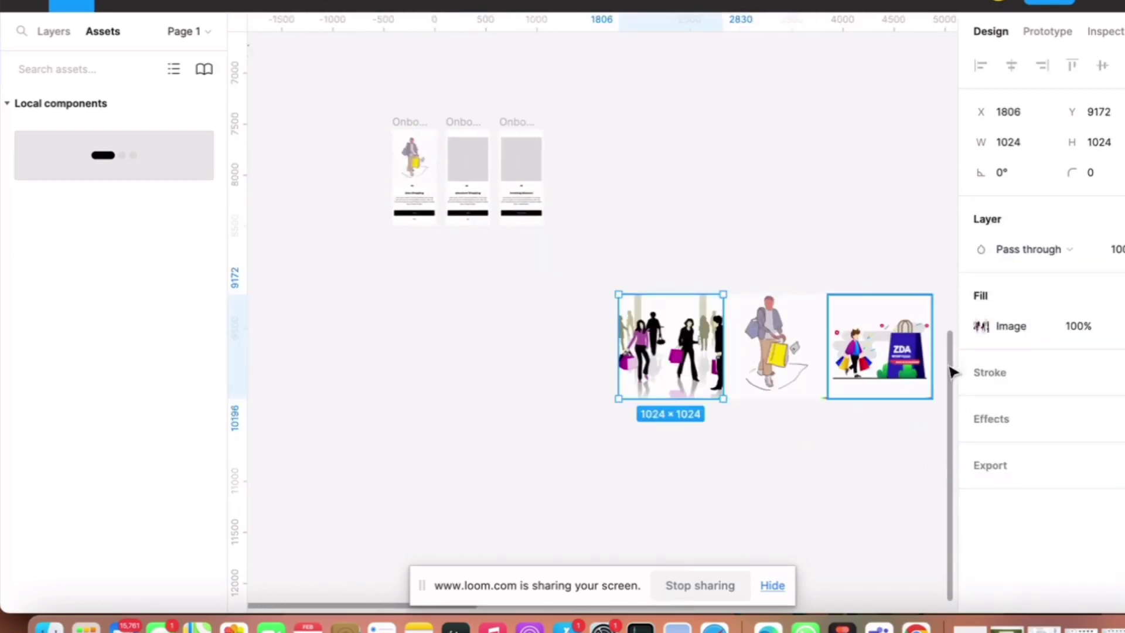
left_click(975, 327)
left_click(457, 160)
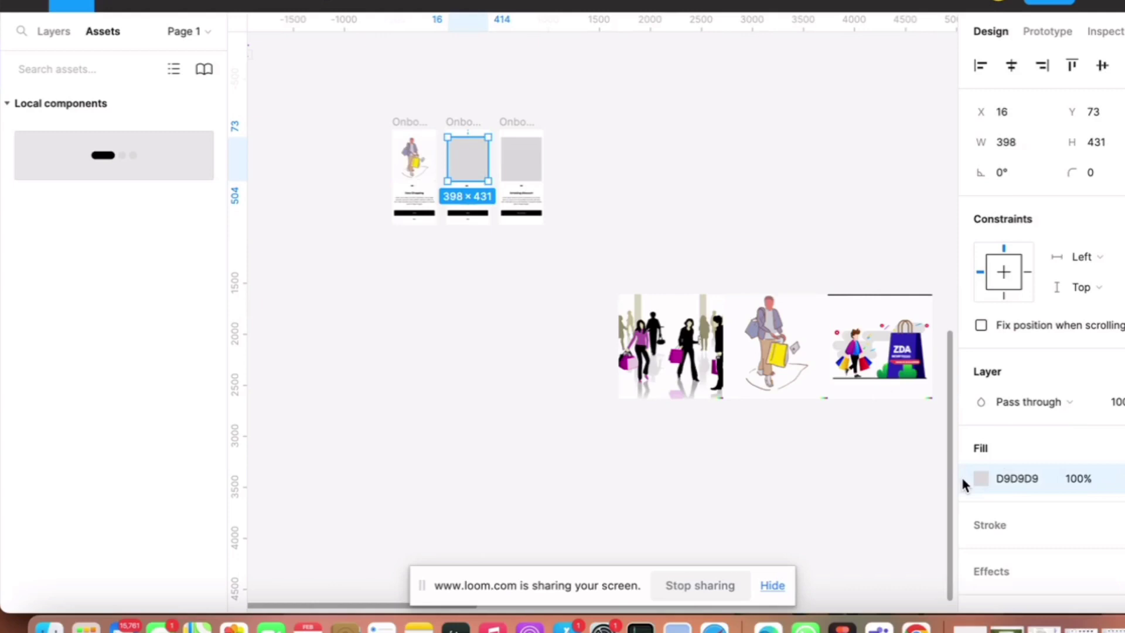
key("ctrl+v")
left_click(879, 351)
left_click(974, 329)
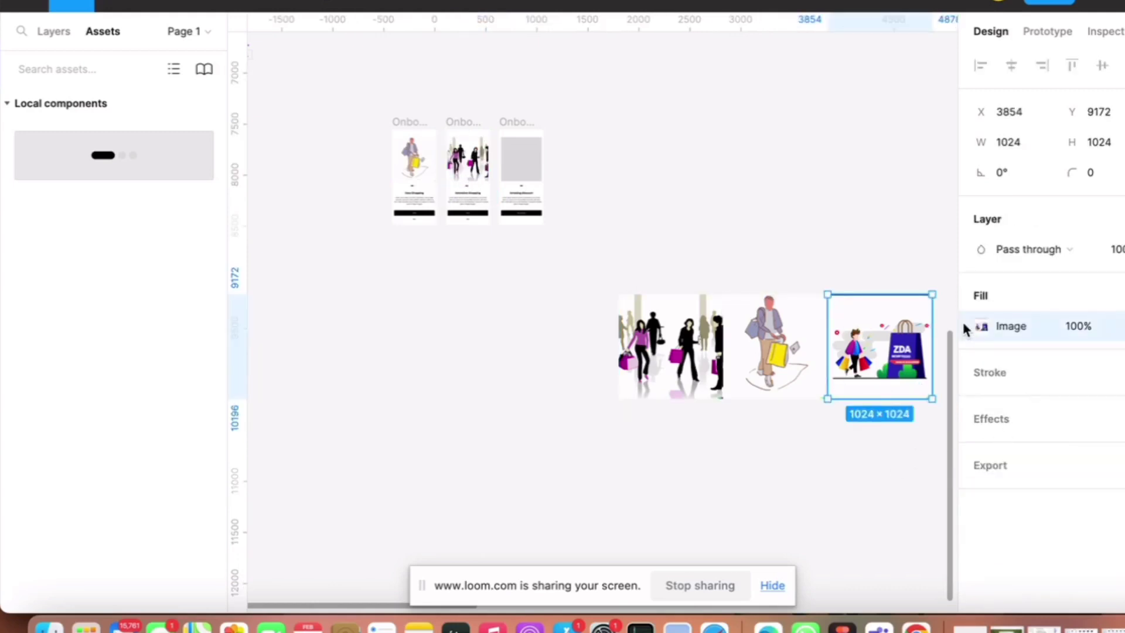
left_click(528, 158)
key("ctrl+v")
- Deselect, select the Easy Shopping body text, and switch to the browser
left_click(638, 156)
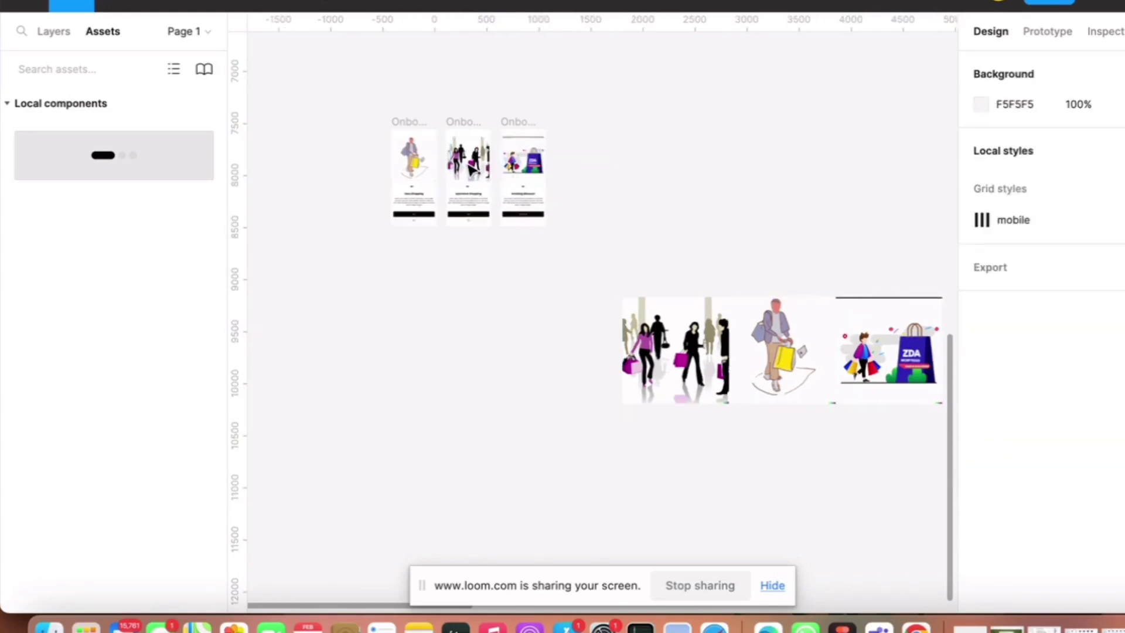
scroll(472, 167, "up", 5, "ctrl")
scroll(633, 273, "up", 2)
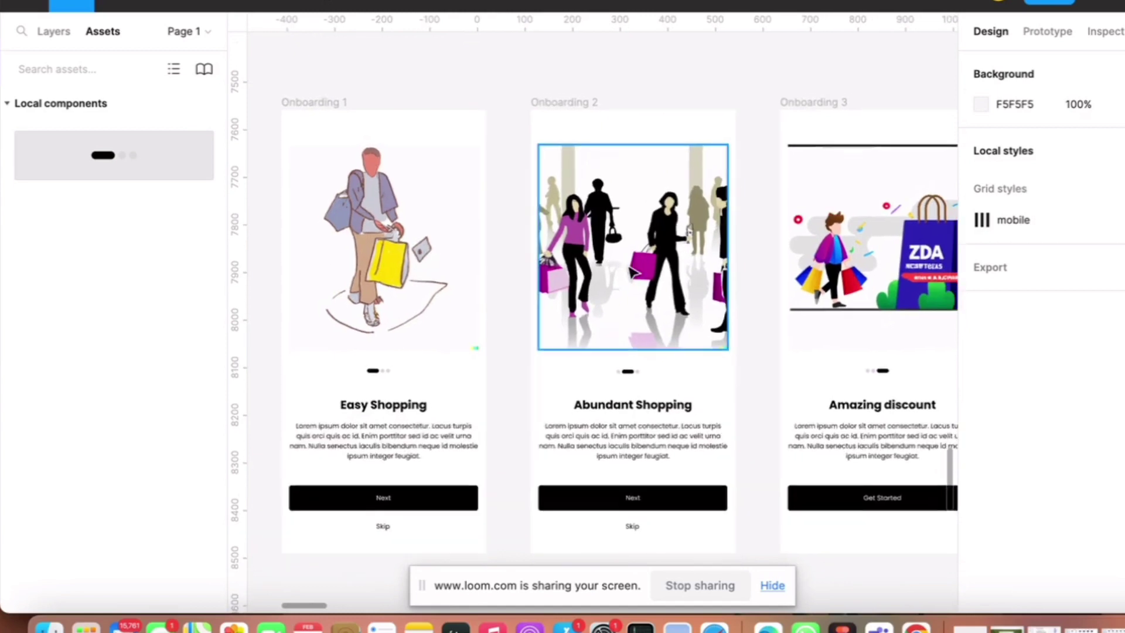
scroll(631, 273, "right", 2)
scroll(632, 273, "down", 2, "ctrl")
scroll(615, 246, "down", 2, "ctrl")
scroll(602, 214, "left", 1)
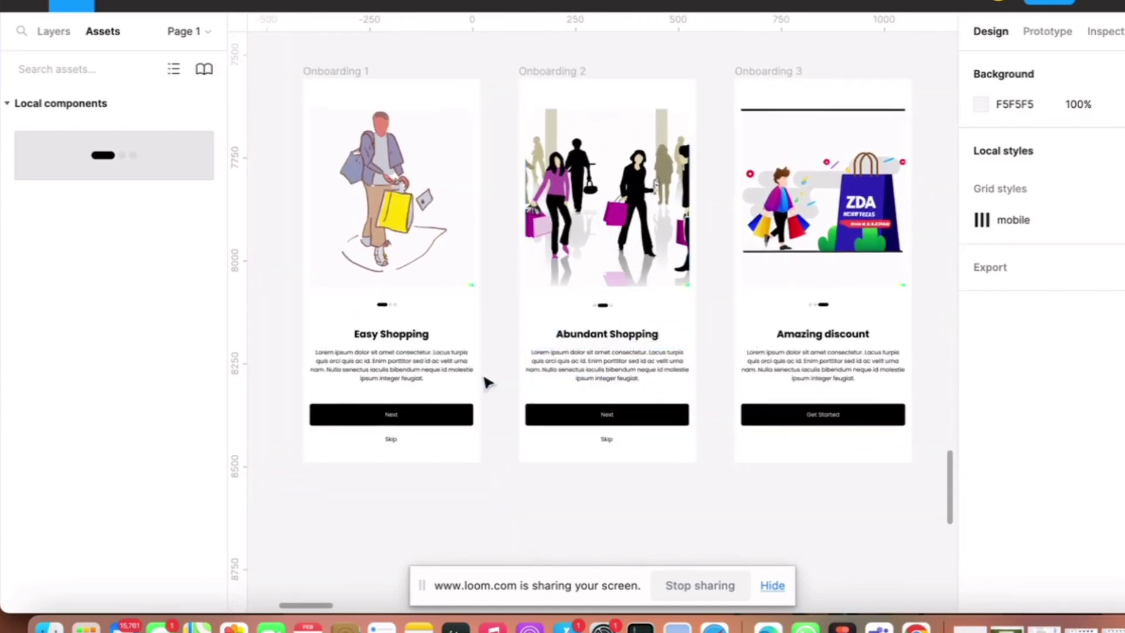
scroll(492, 369, "up", 2, "ctrl")
scroll(497, 364, "up", 2, "ctrl")
scroll(514, 365, "up", 2, "ctrl")
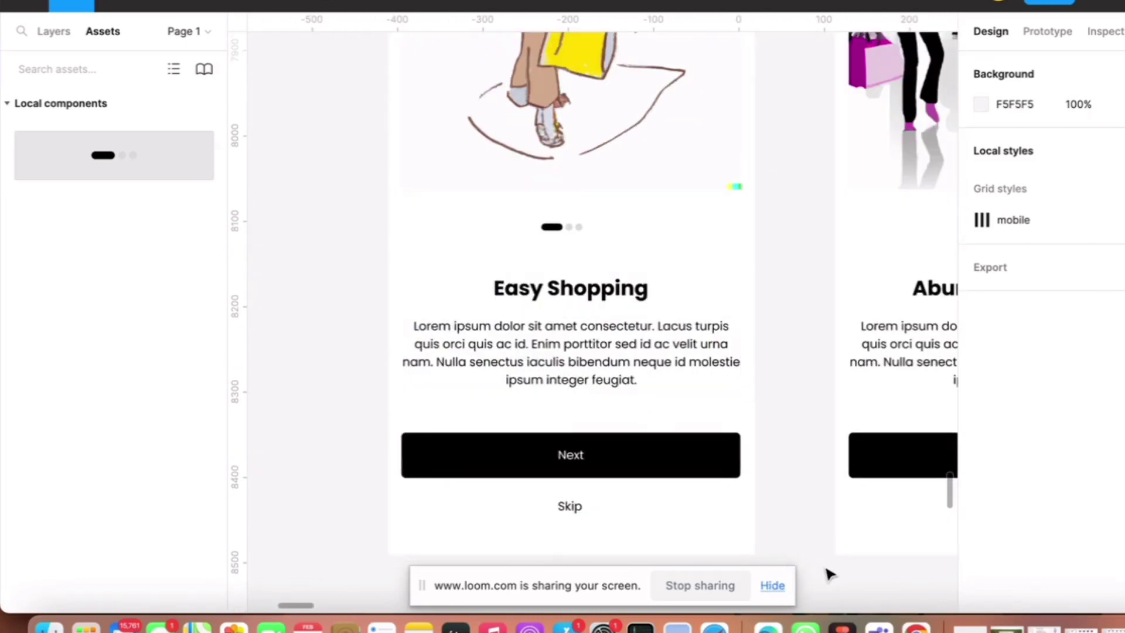
left_click(581, 330)
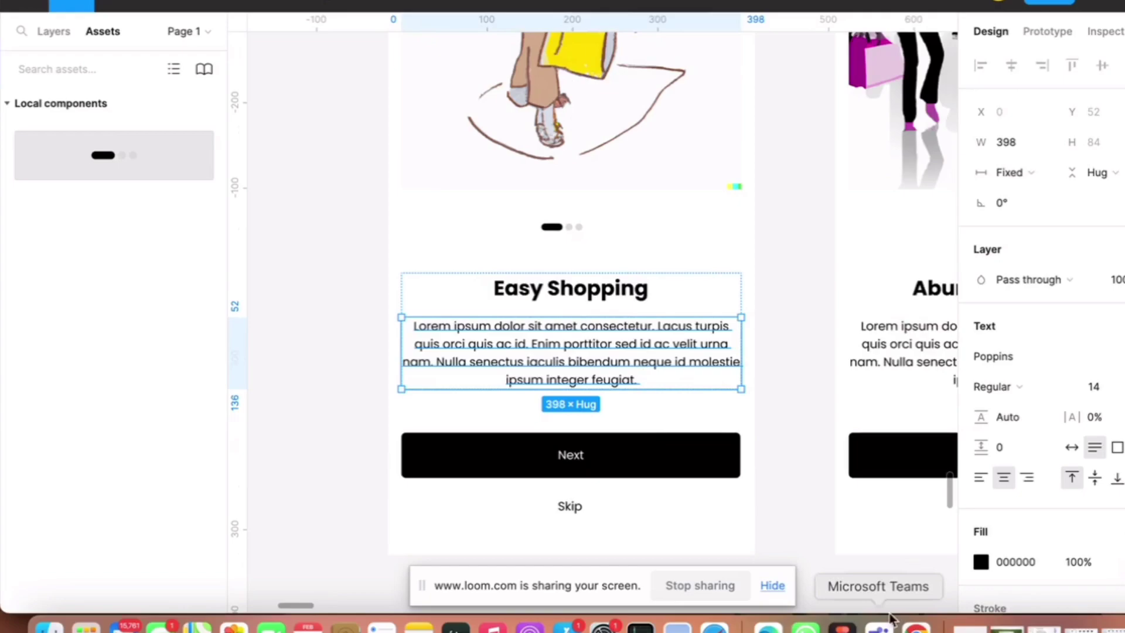
left_click(916, 627)
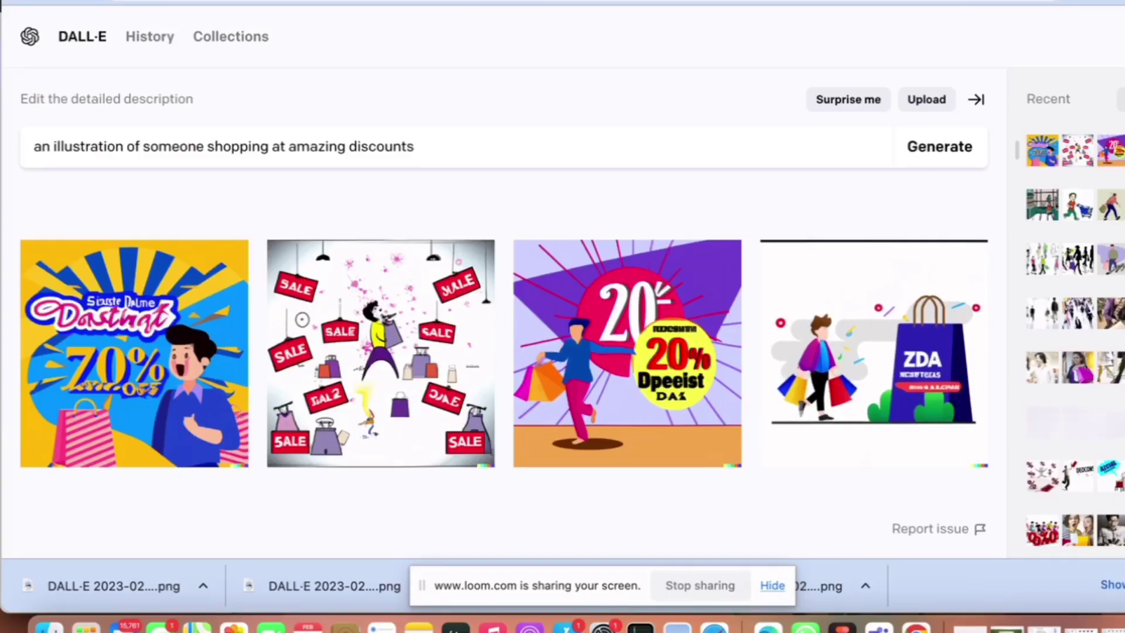
- Flip between the ChatGPT and DALL·E tabs, bring ChatGPT up, then return to Figma
key("ctrl+Tab")
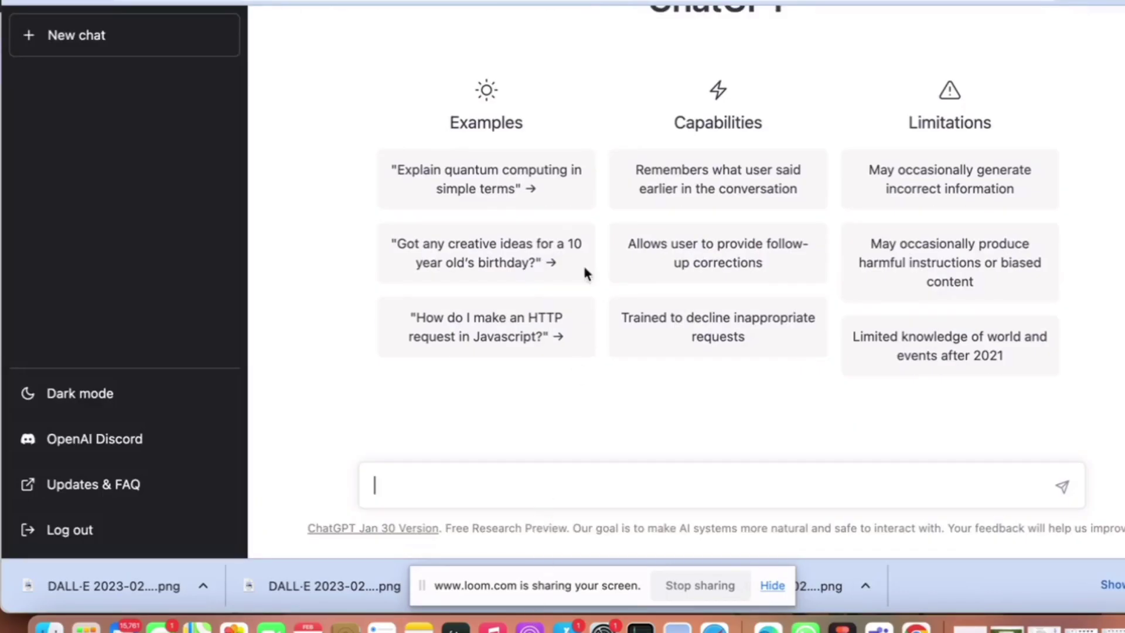
key("ctrl+shift+Tab")
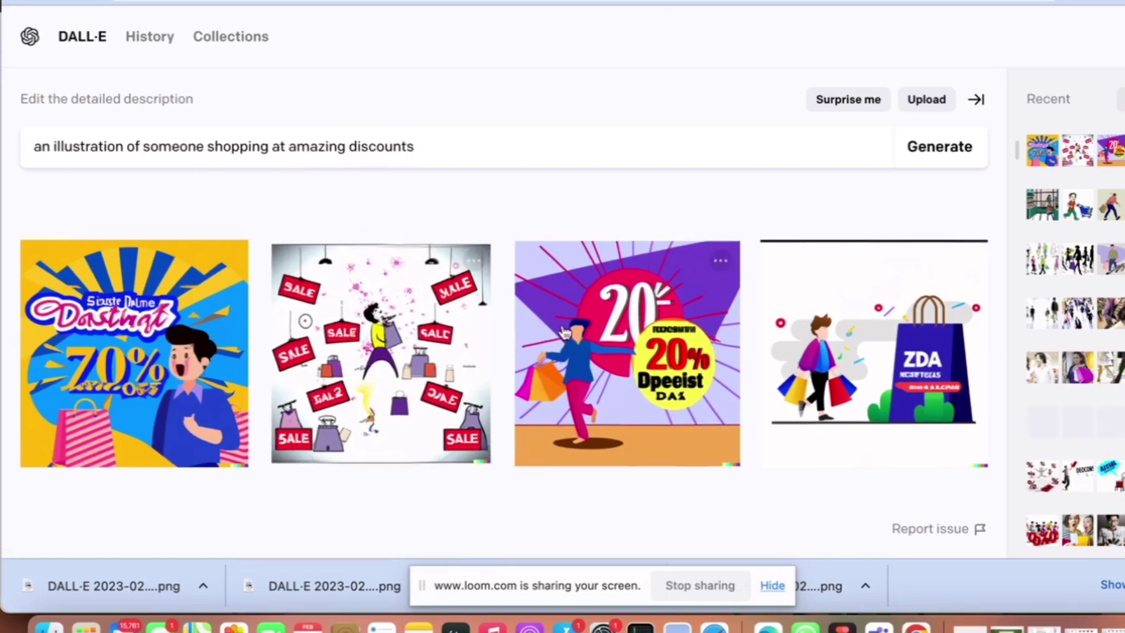
left_click(563, 3)
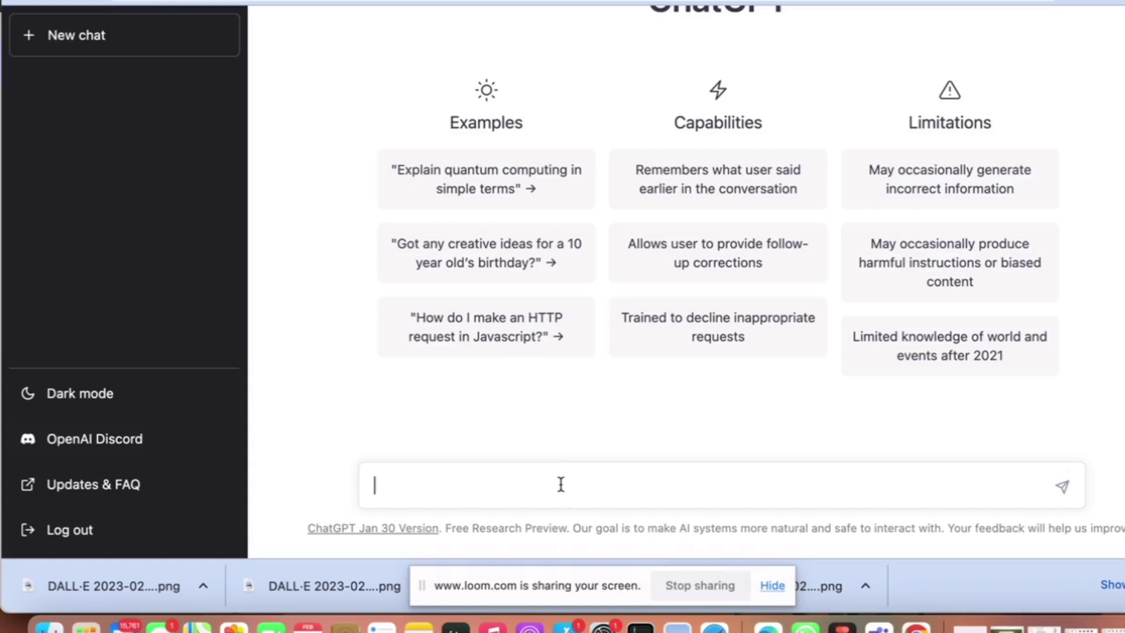
left_click(842, 626)
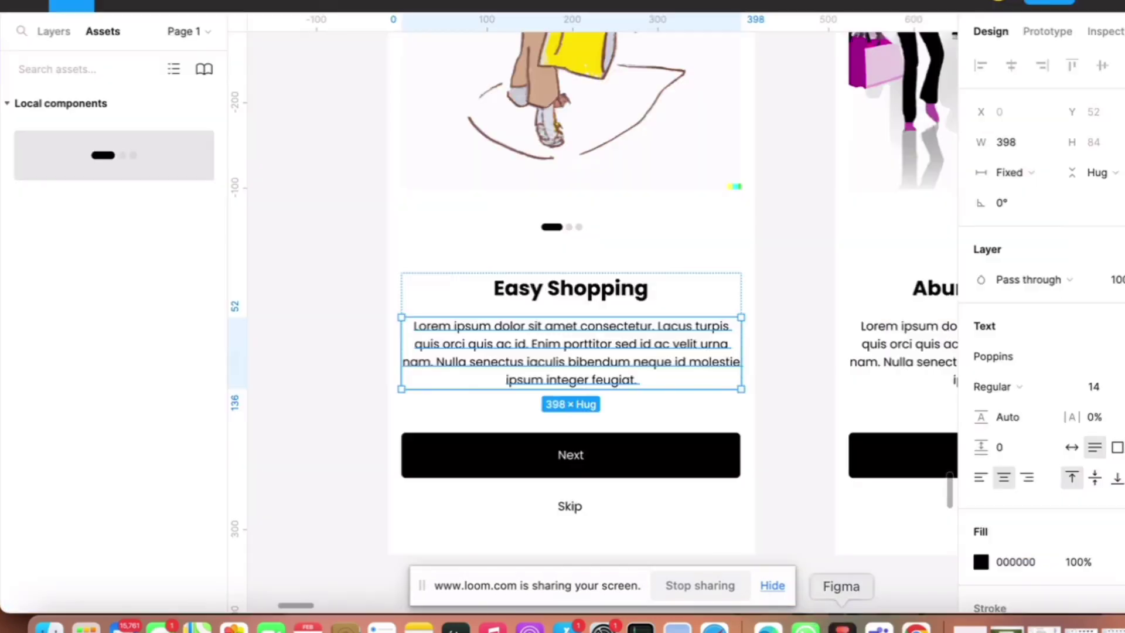
- Check the Easy Shopping title, then send ChatGPT 'create a short onboarding copy for Easy Shopping'
left_click(641, 292)
double_click(627, 284)
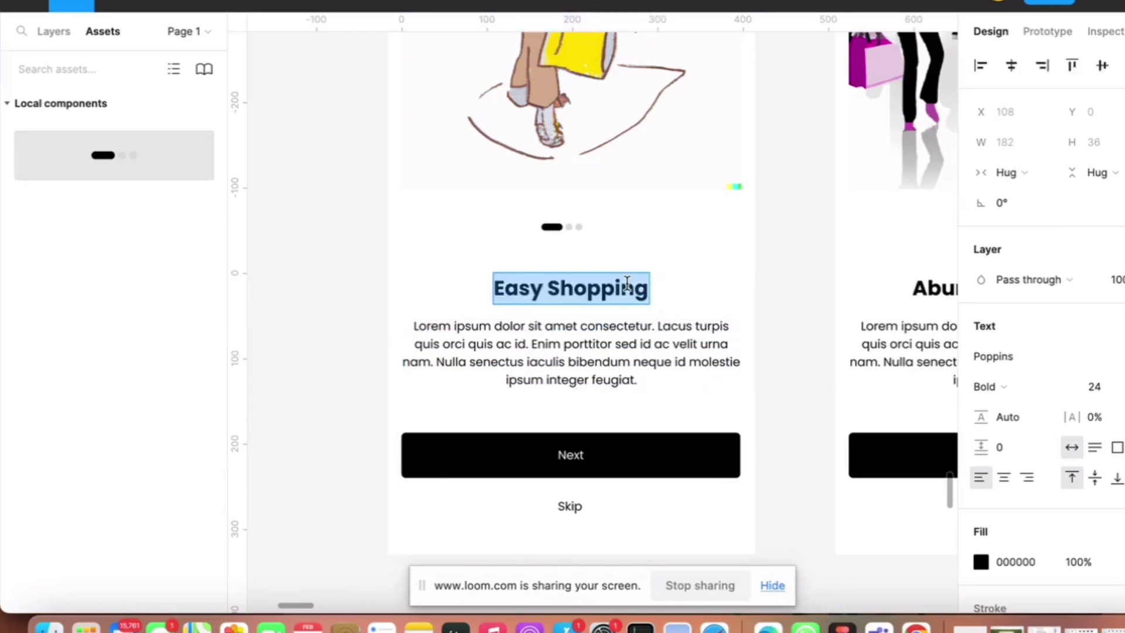
left_click(917, 627)
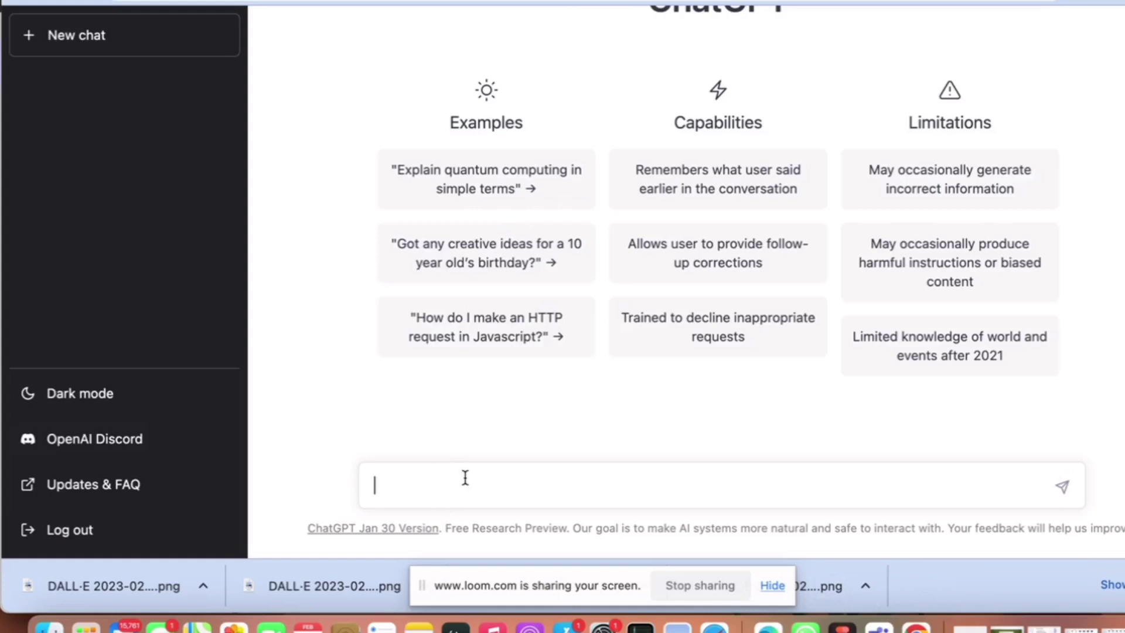
type("create")
type(" a ")
type("short")
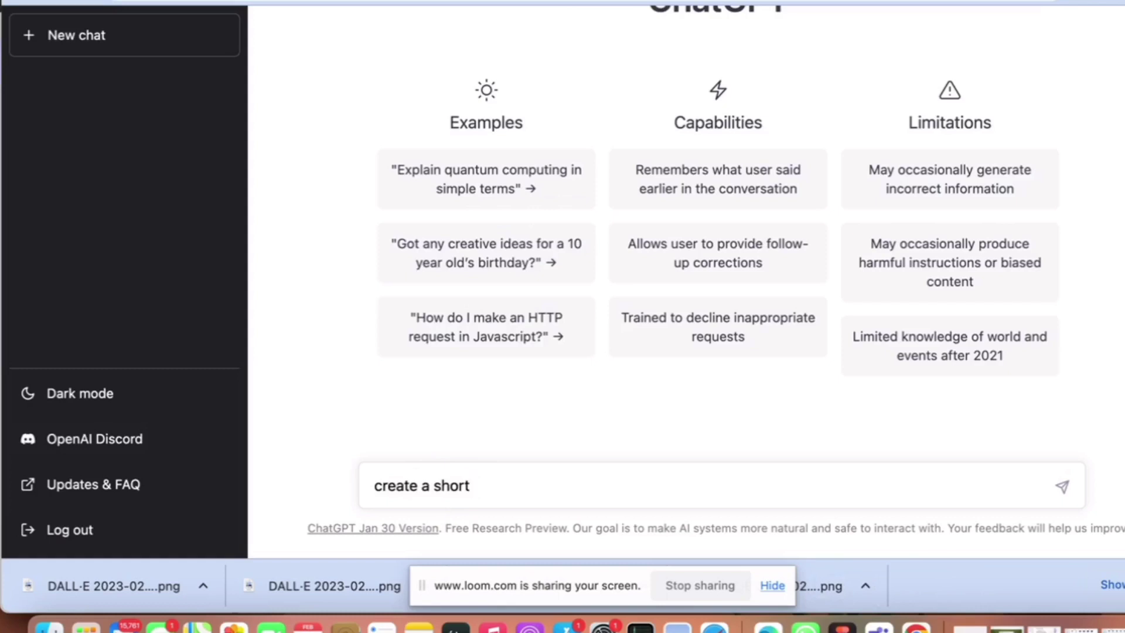
type(" on")
type("boardin")
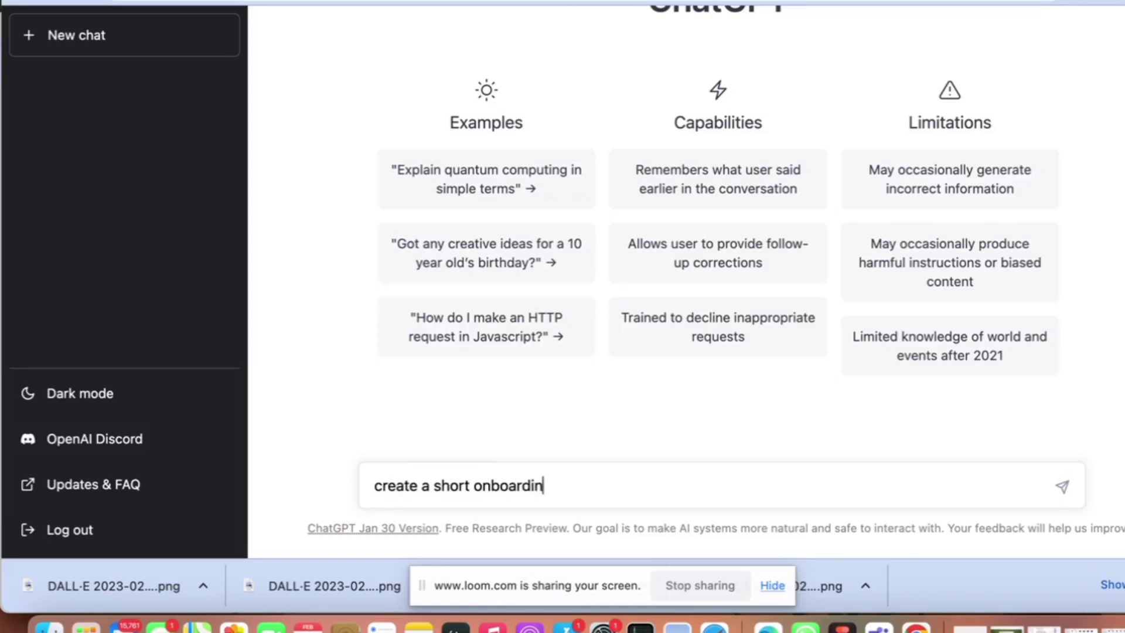
type("g ")
type("copy")
type("fp")
type("or")
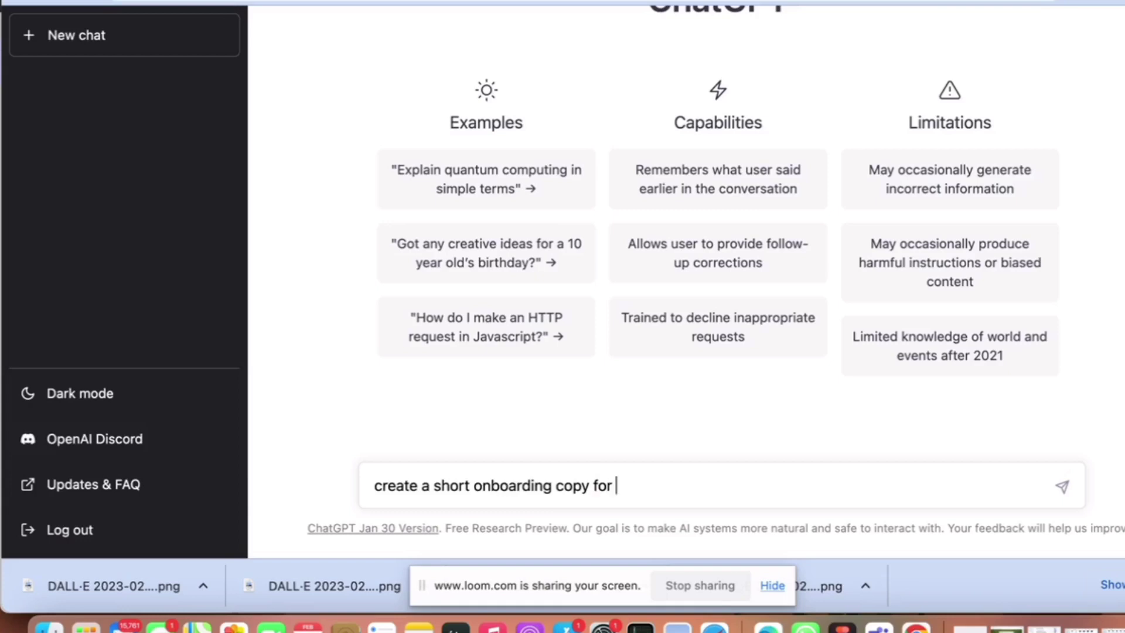
type("Easy Shopping")
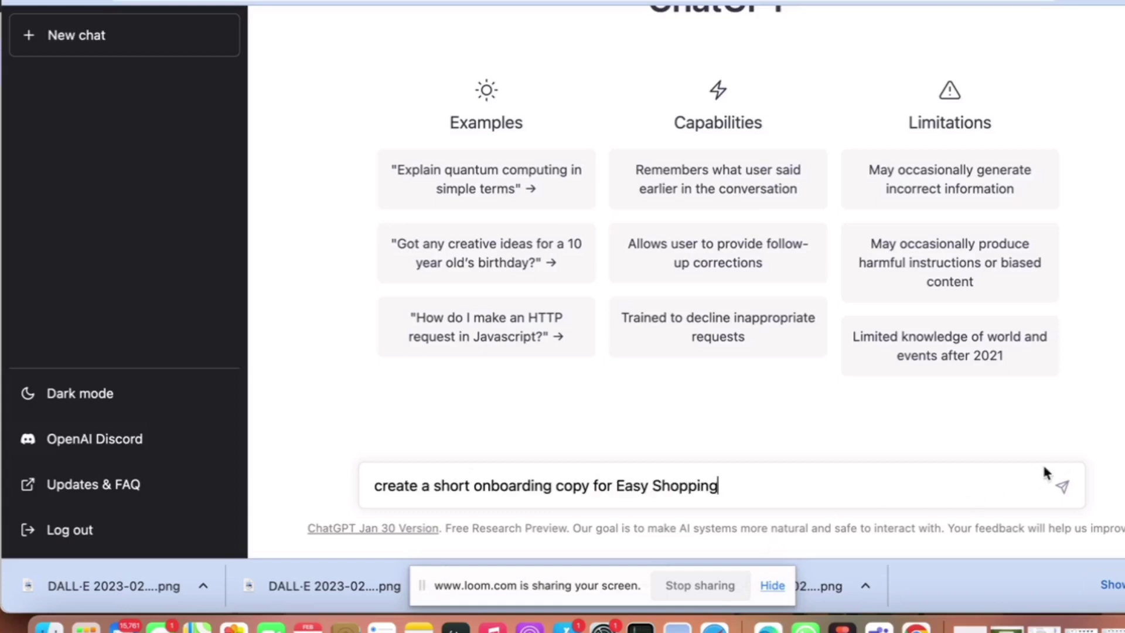
left_click(1060, 486)
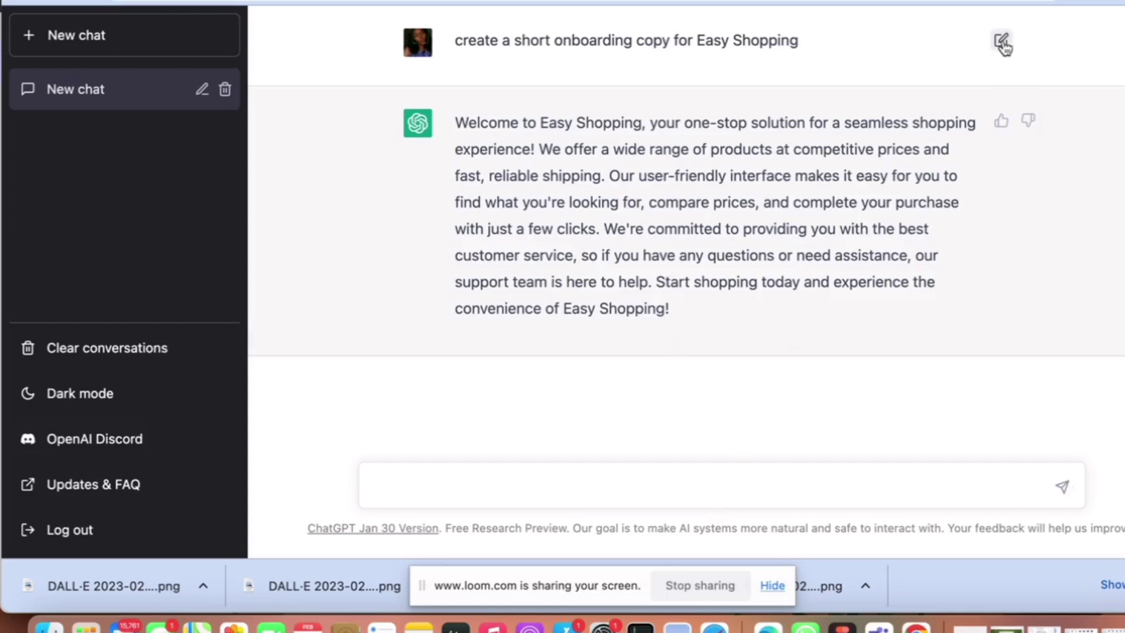
- Revise the ChatGPT prompt to ask for 'two sentence' copy, fix the misspelling, and resubmit
left_click(1002, 37)
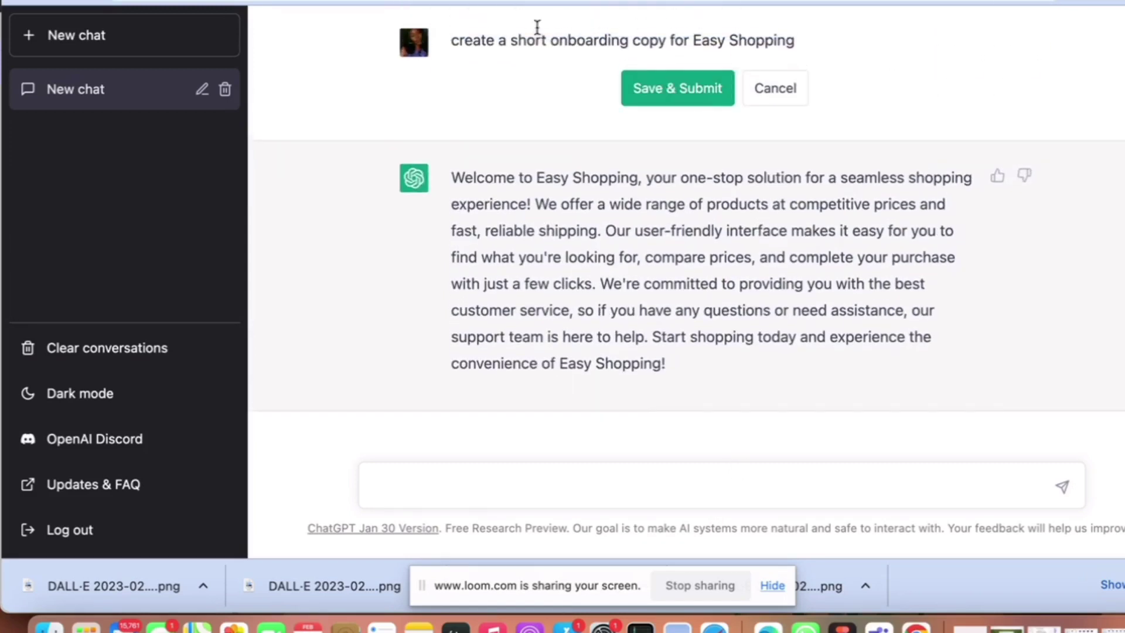
left_click(546, 40)
double_click(530, 40)
type("o")
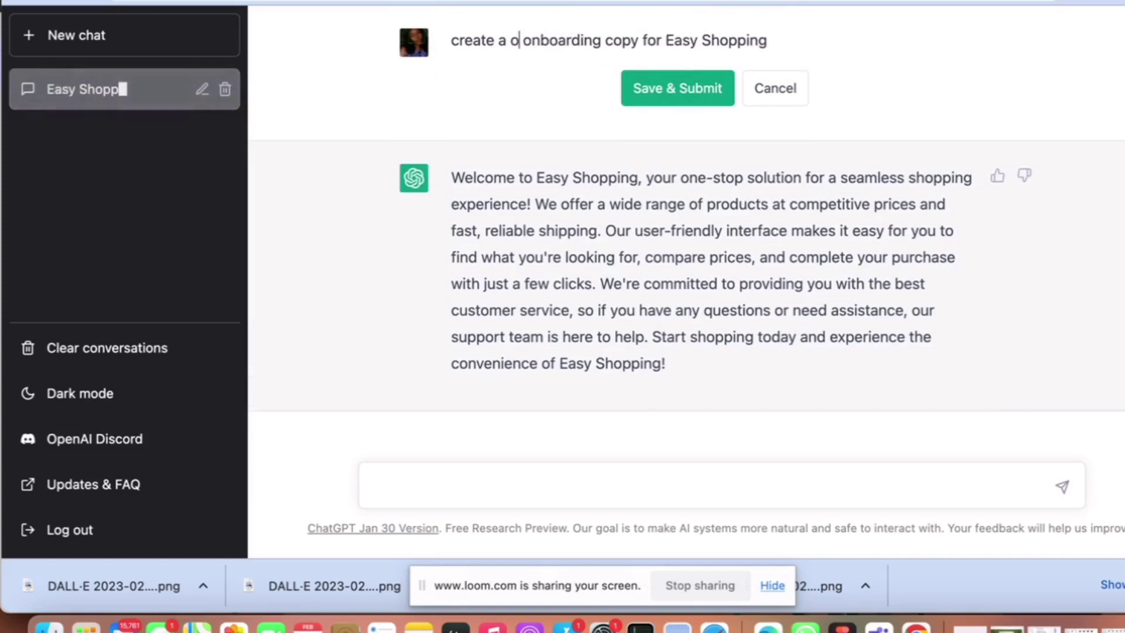
type("ne sent")
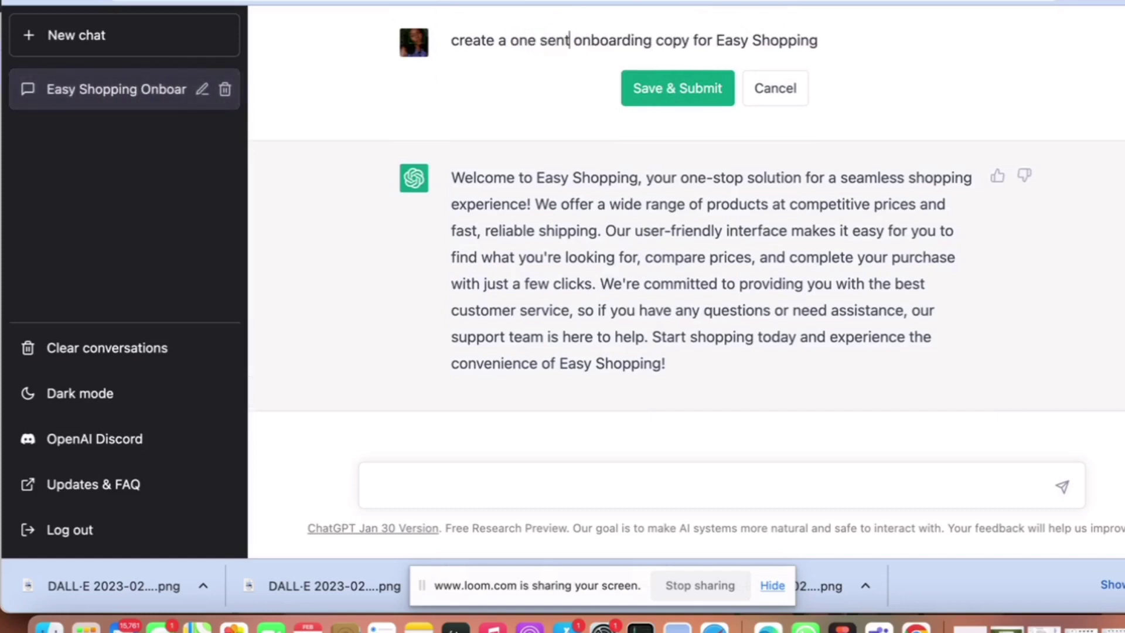
type("ance")
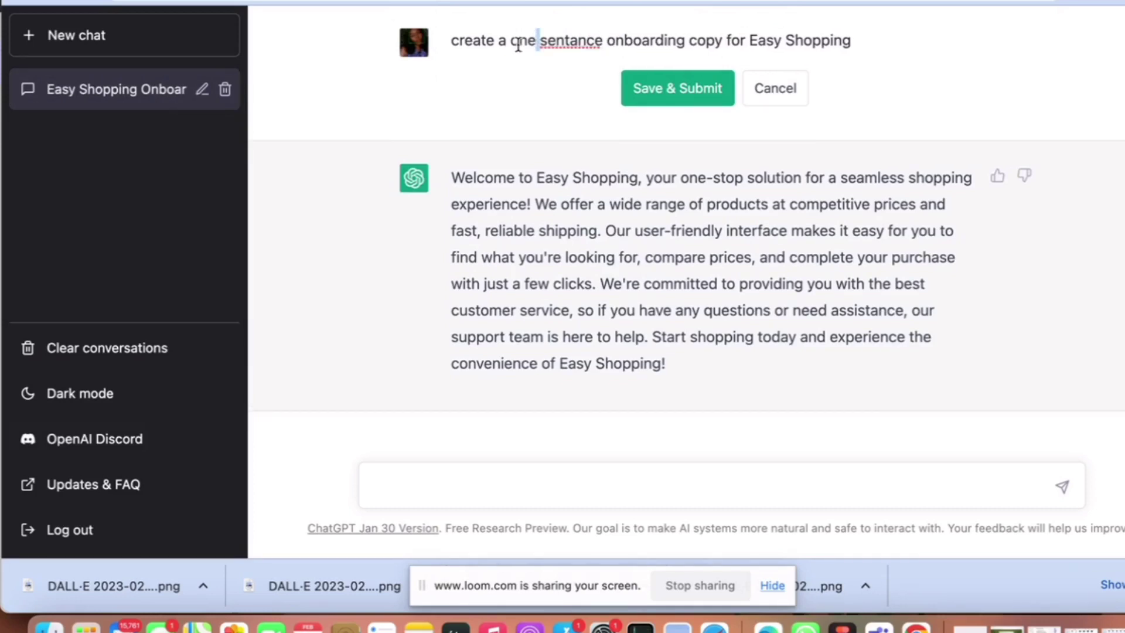
left_click_drag(536, 42, 515, 46)
type("two")
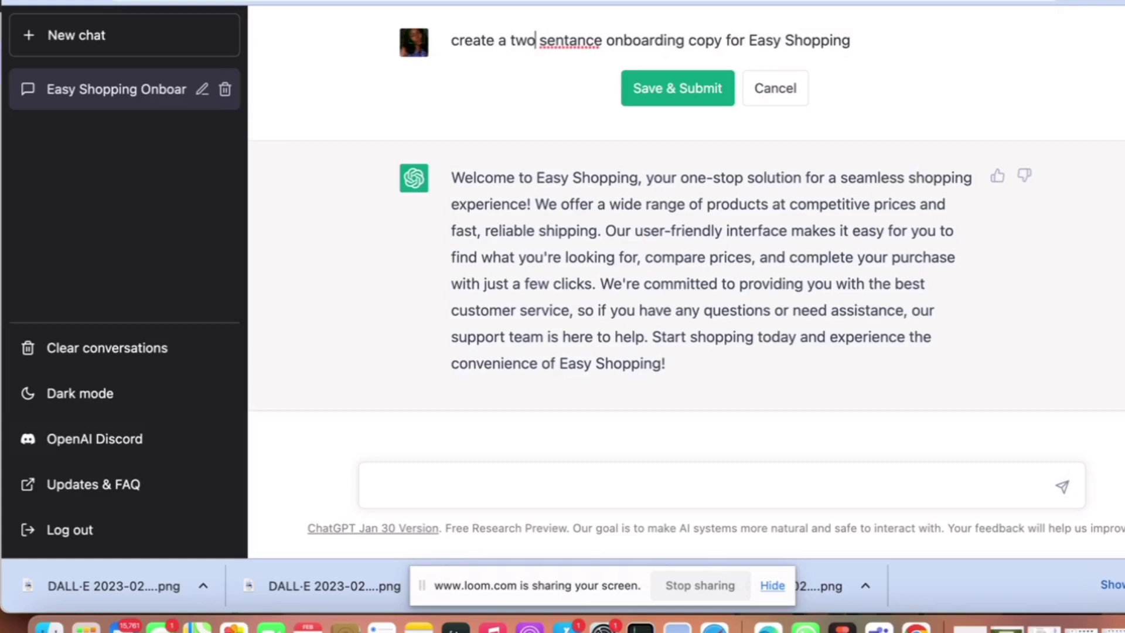
right_click(581, 43)
left_click(606, 52)
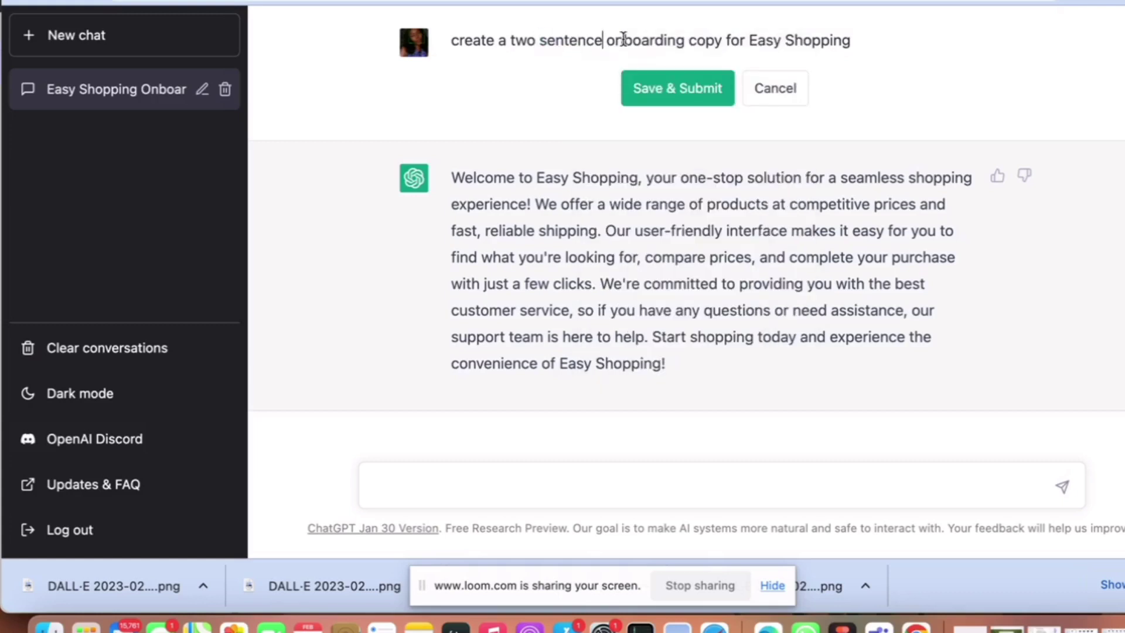
left_click(705, 83)
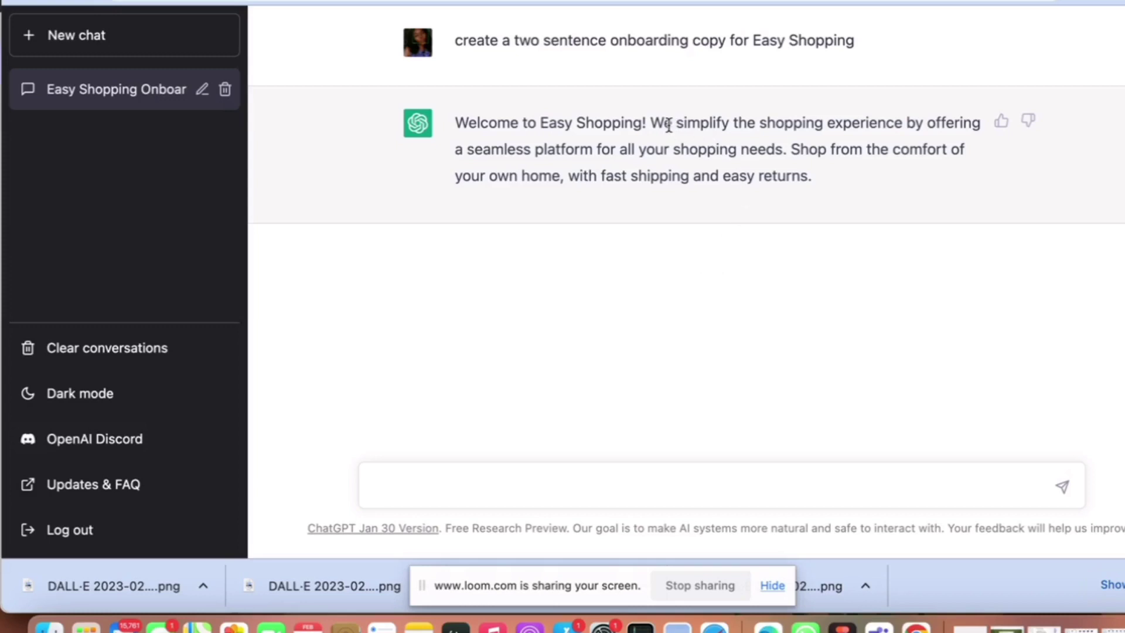
- Replace the Easy Shopping placeholder paragraph with ChatGPT's seamless shopping, shipping and returns copy
mouse_move(654, 124)
left_mouse_down()
mouse_move(701, 123)
mouse_move(827, 181)
left_mouse_up()
key("super+c")
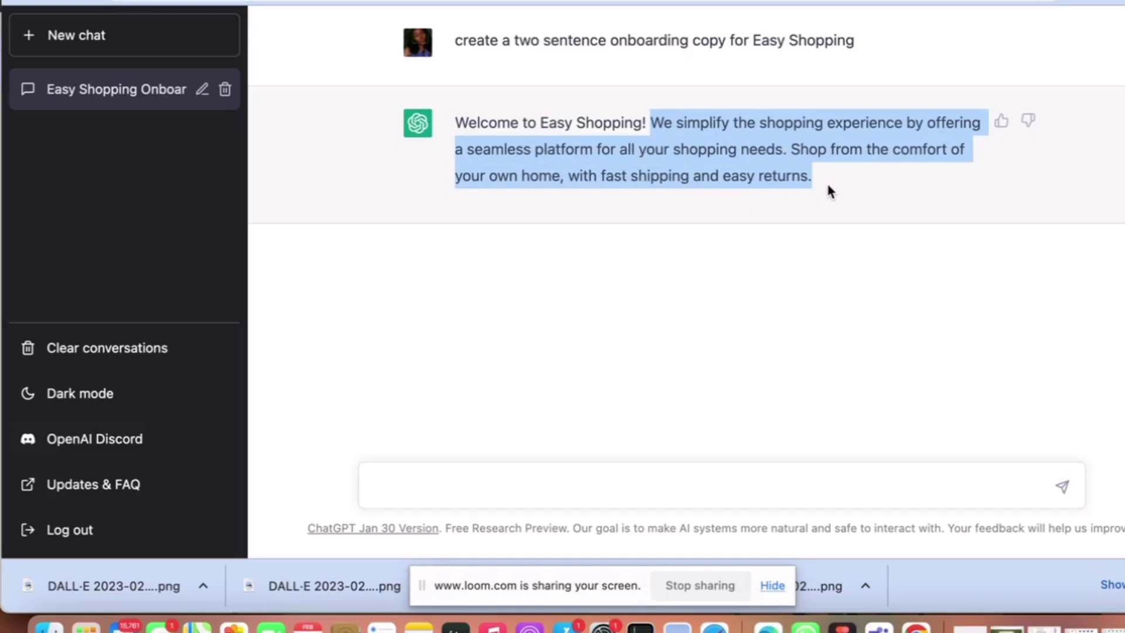
left_click(842, 628)
double_click(623, 379)
key("super+a")
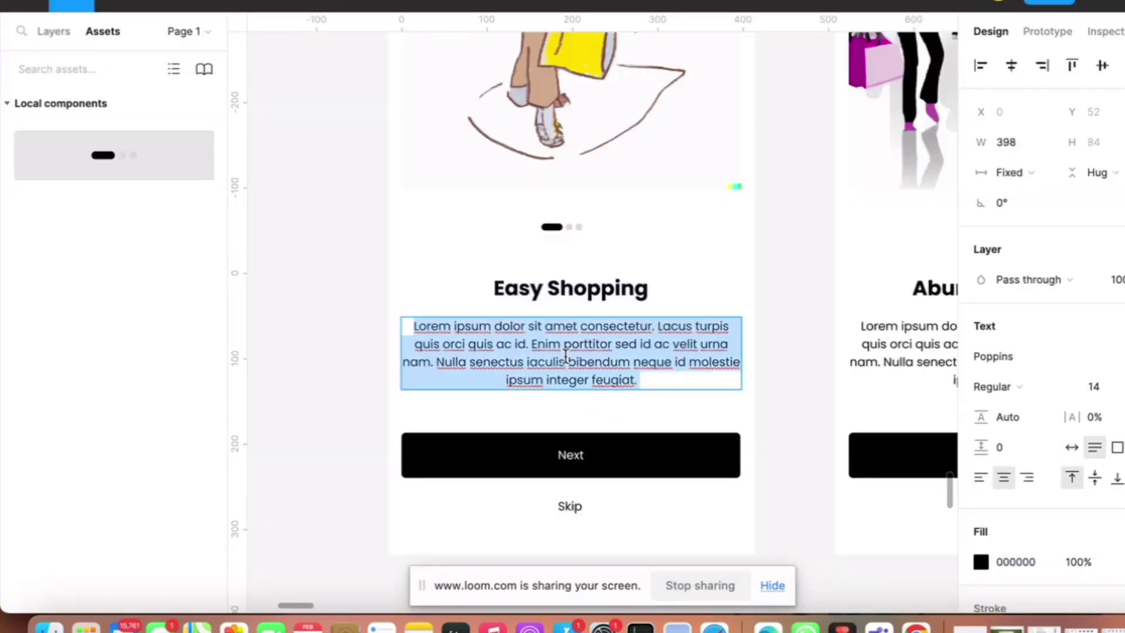
key("super+v")
key("Escape")
left_click_drag(748, 317, 510, 357)
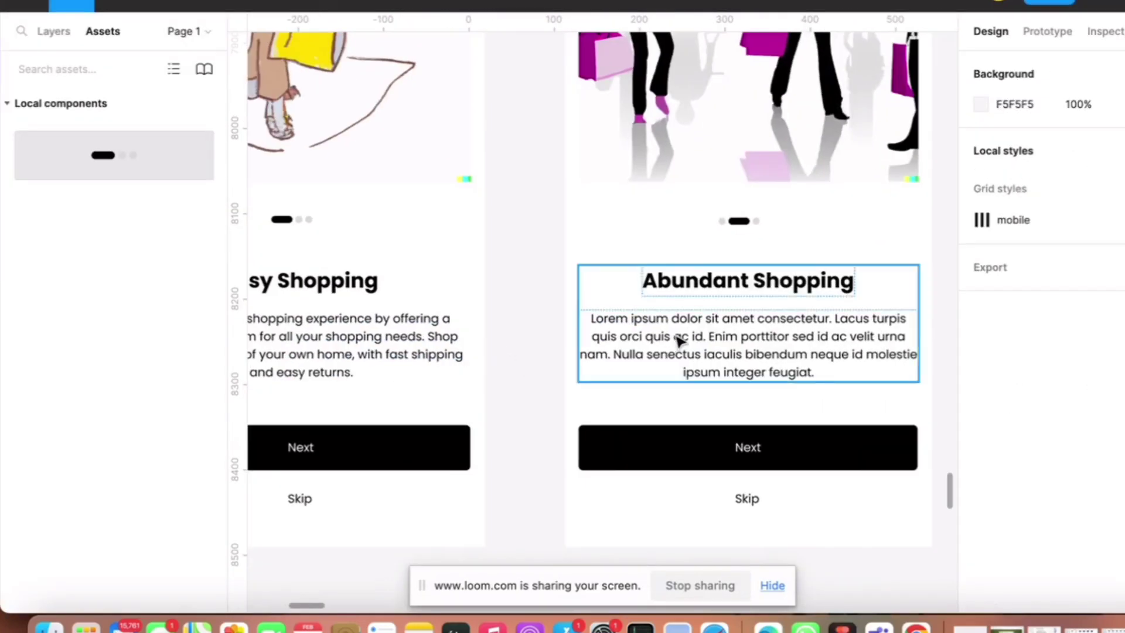
left_click_drag(677, 343, 585, 329)
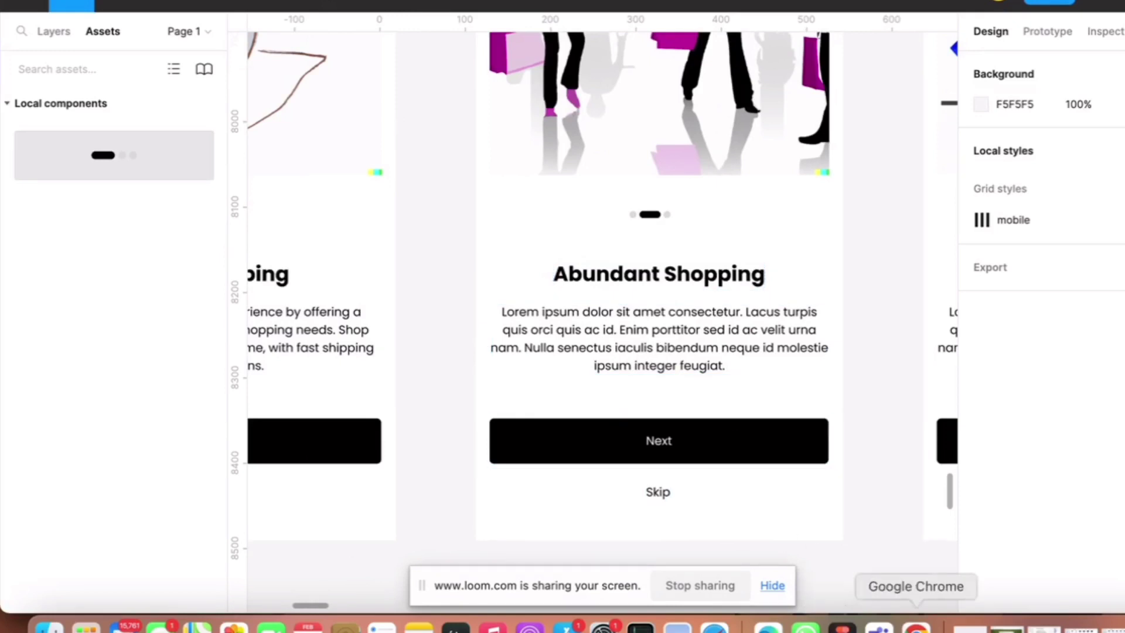
- Ask ChatGPT for a list of two-sentence Abundant shopping onboarding lines, stopping at item four
left_click(917, 628)
left_click(827, 486)
type("creat")
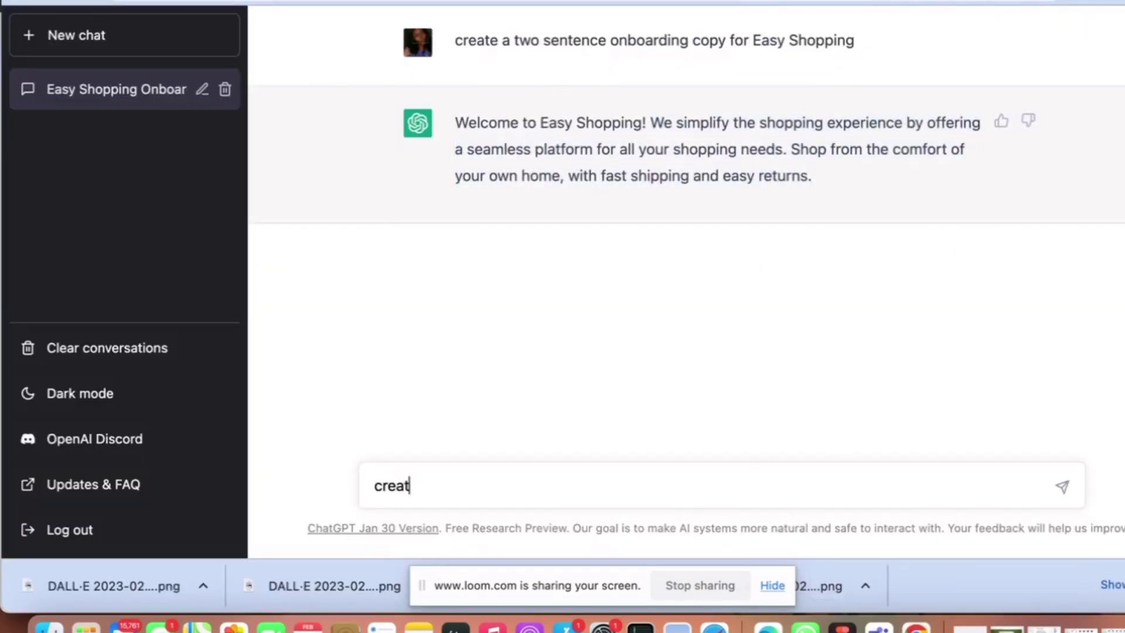
type("e ")
type("a list ")
type("of 't")
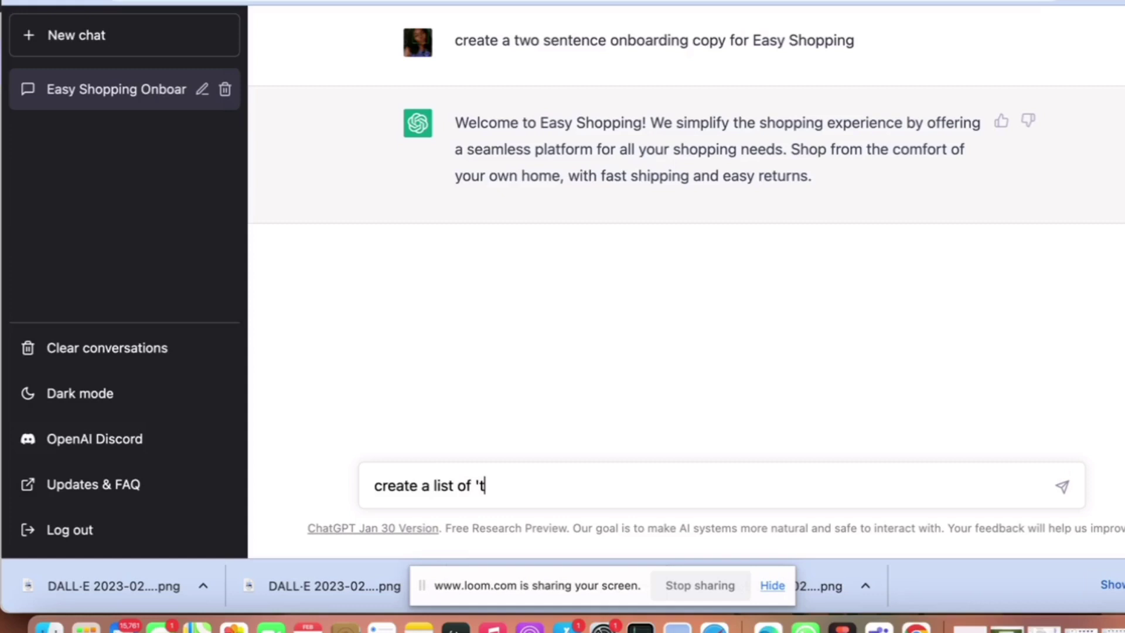
type("wo sente")
type("nce")
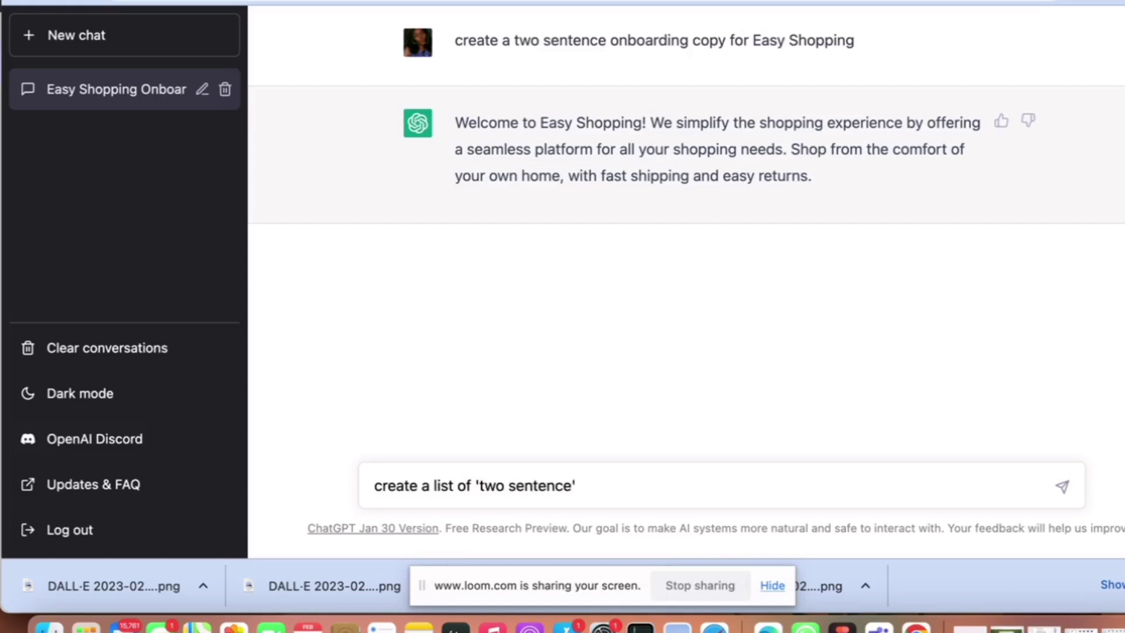
type("onboard")
type("ing for")
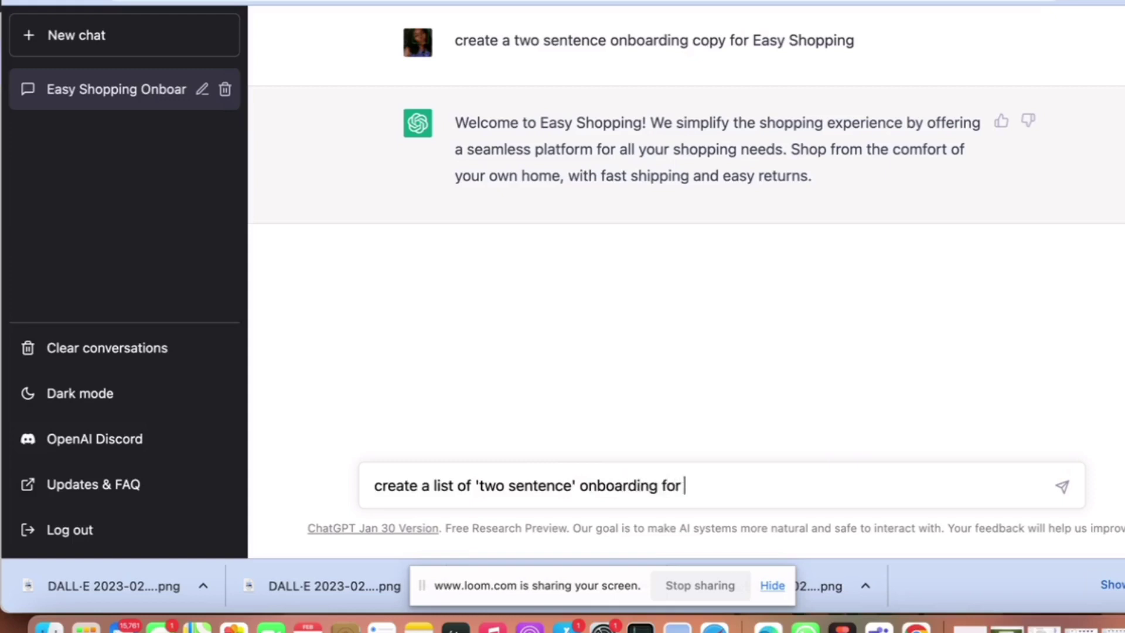
type("A")
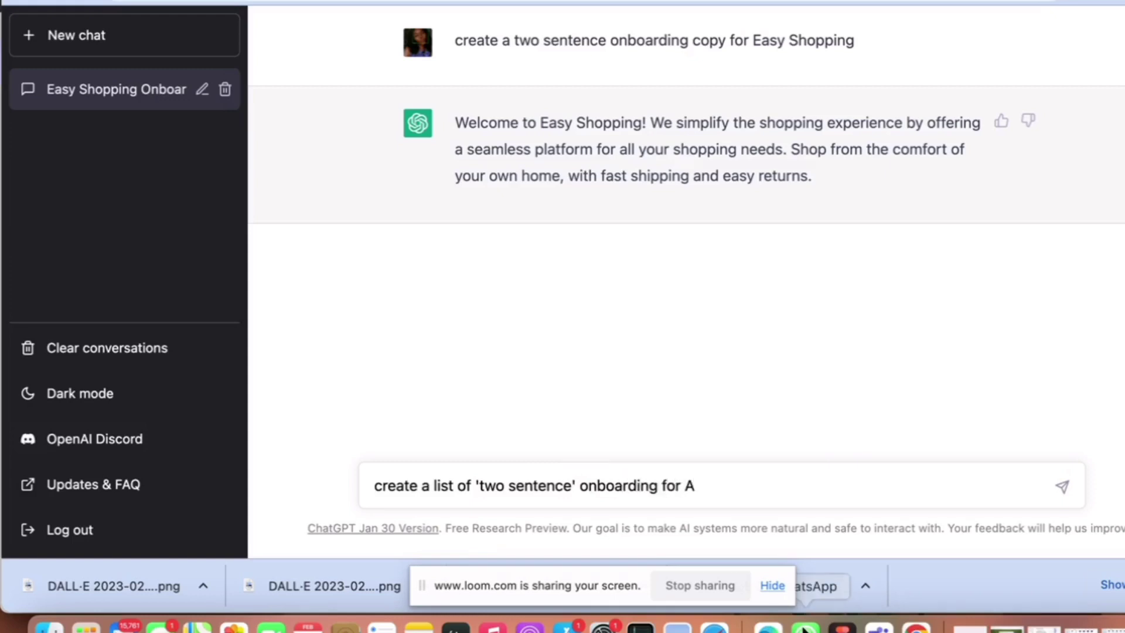
type("boundant shopp")
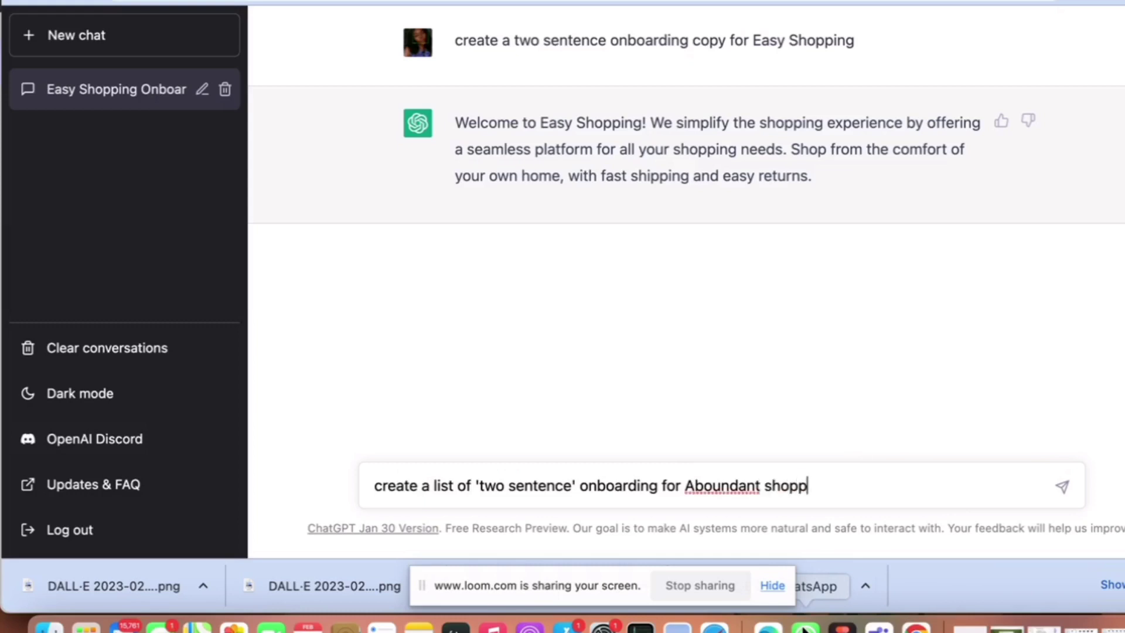
type("ing")
key("Return")
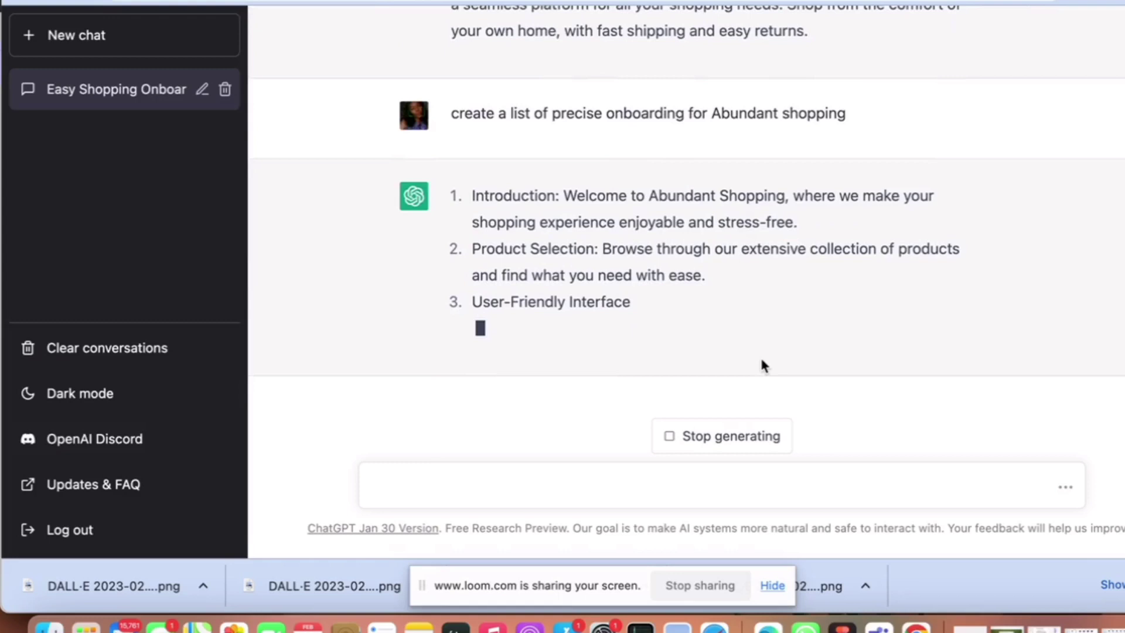
left_click(747, 431)
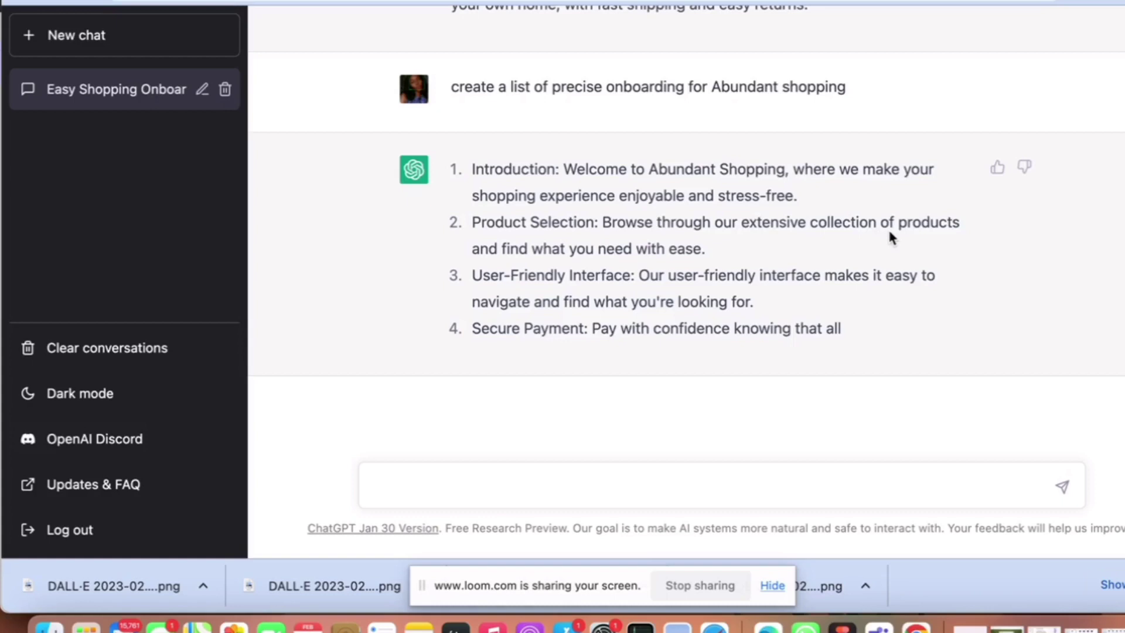
- Paste ChatGPT's Product Selection sentence over the Abundant Shopping placeholder text
left_click_drag(603, 221, 732, 253)
key("super+c")
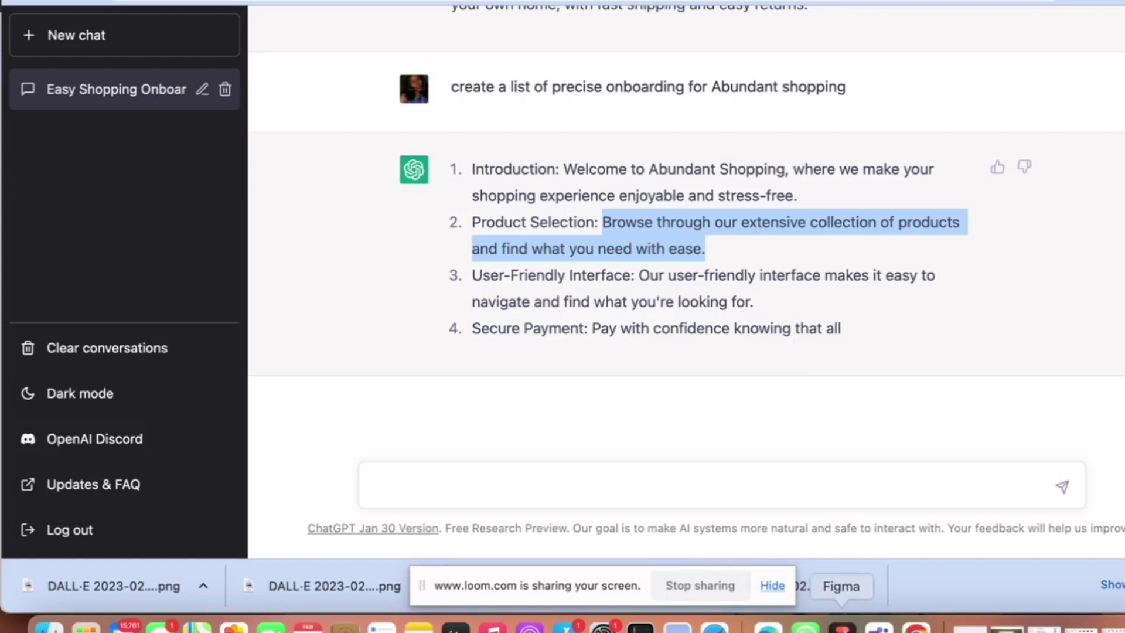
key("super+Tab")
double_click(670, 329)
key("super+v")
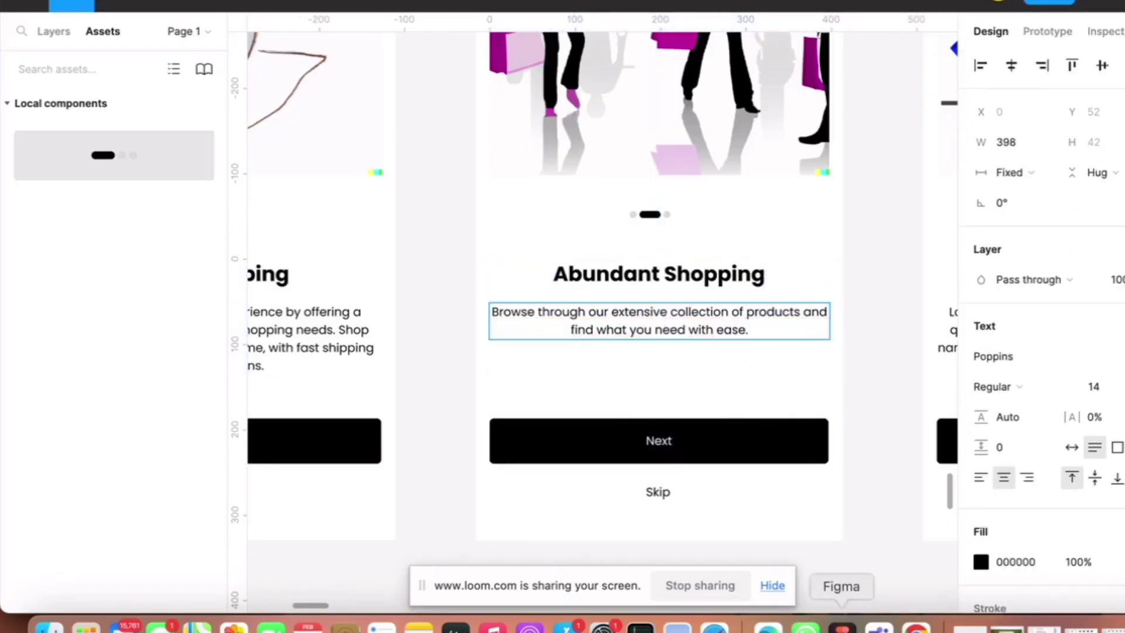
- Append ChatGPT's User-Friendly Interface sentence after the Product Selection line
left_click(916, 628)
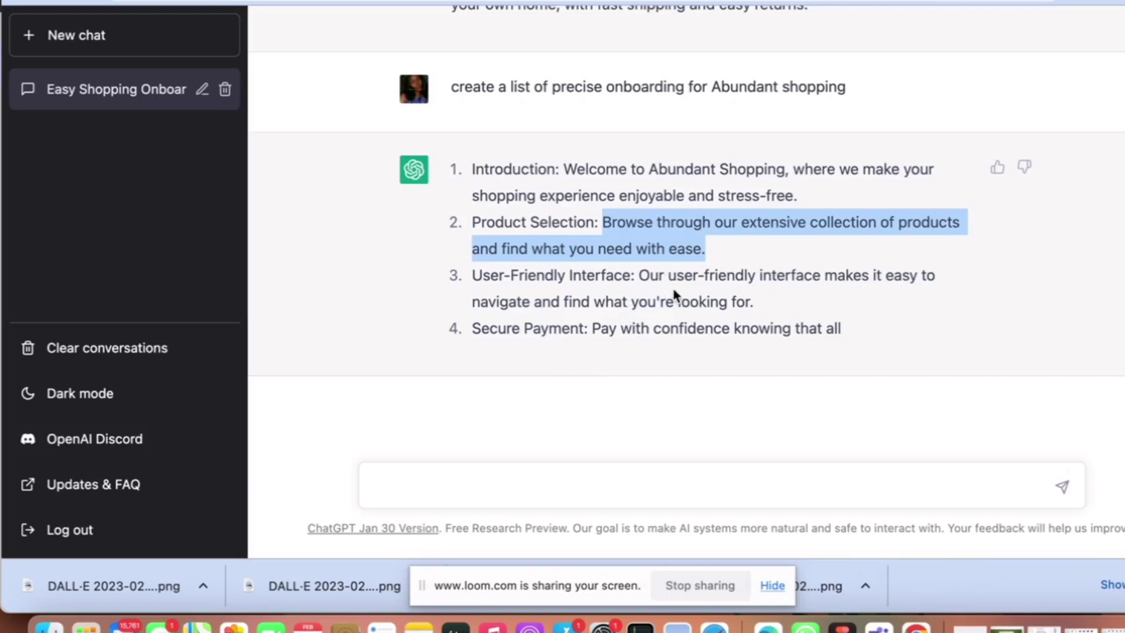
left_click_drag(640, 276, 755, 303)
key("super+c")
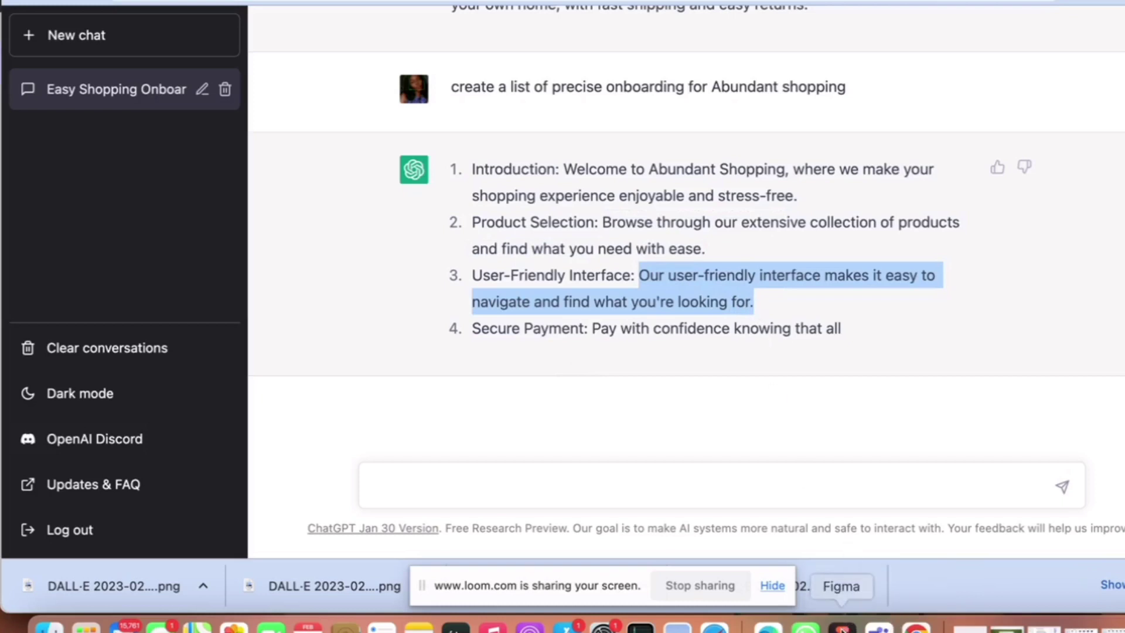
left_click(842, 628)
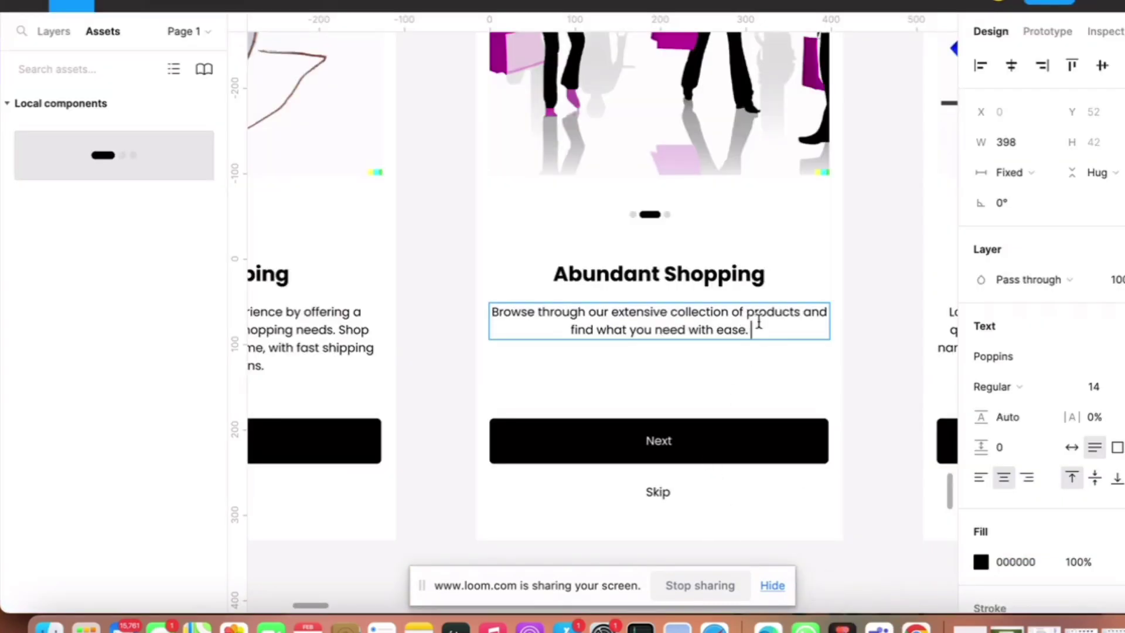
key("super+v")
left_click(871, 349)
scroll(875, 351, "down", 3)
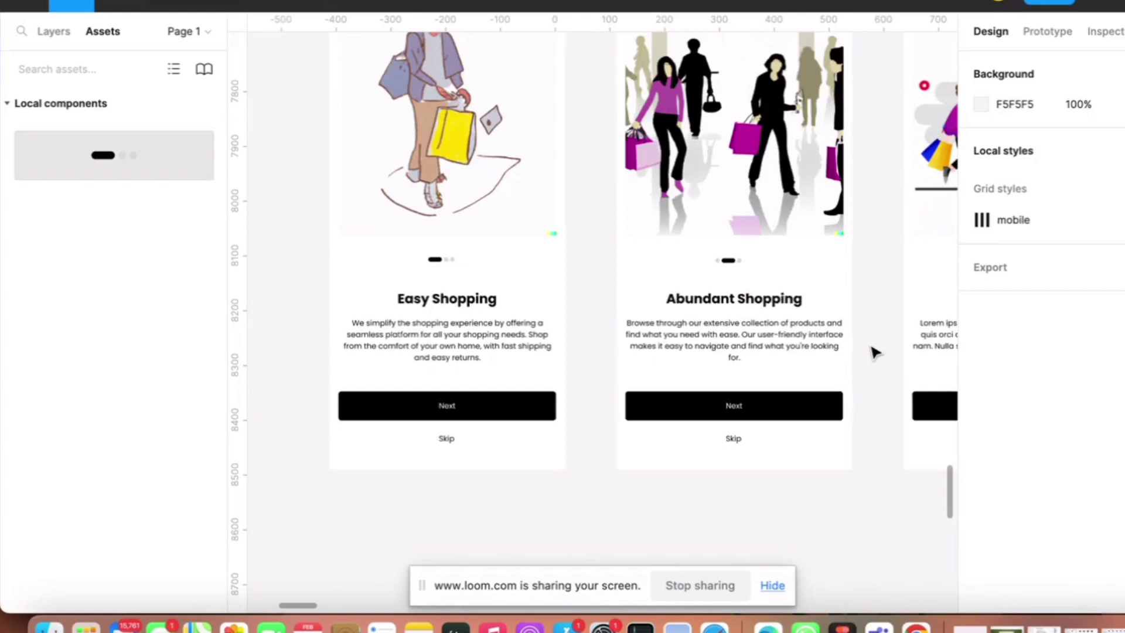
scroll(872, 352, "up", 2)
scroll(872, 353, "up", 2)
scroll(871, 356, "up", 2)
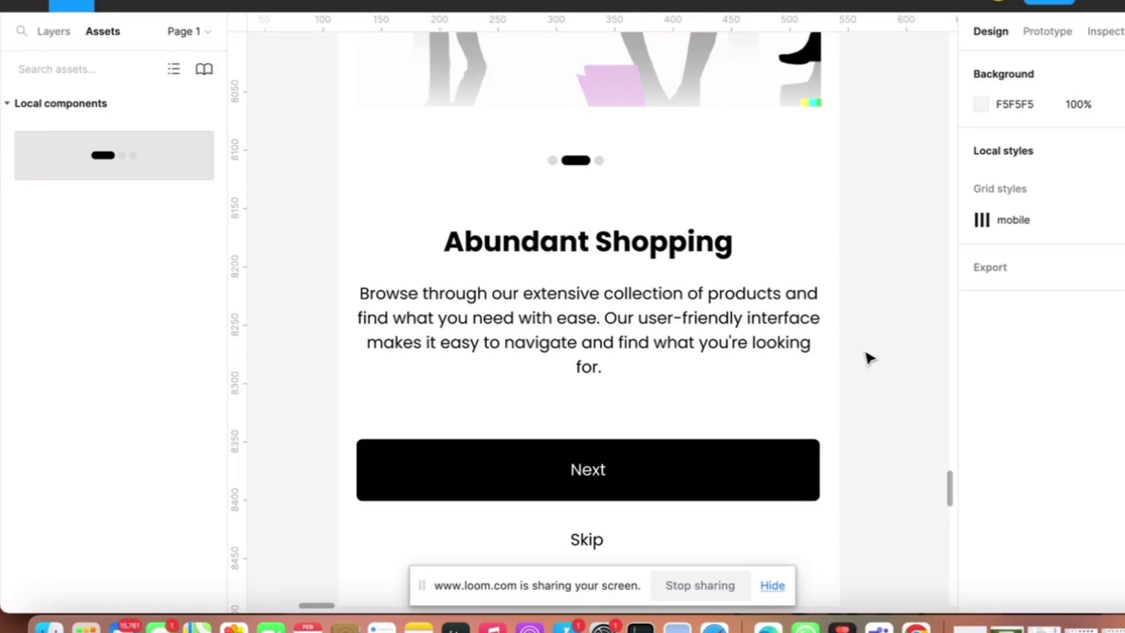
scroll(870, 358, "down", 3)
scroll(870, 357, "down", 3)
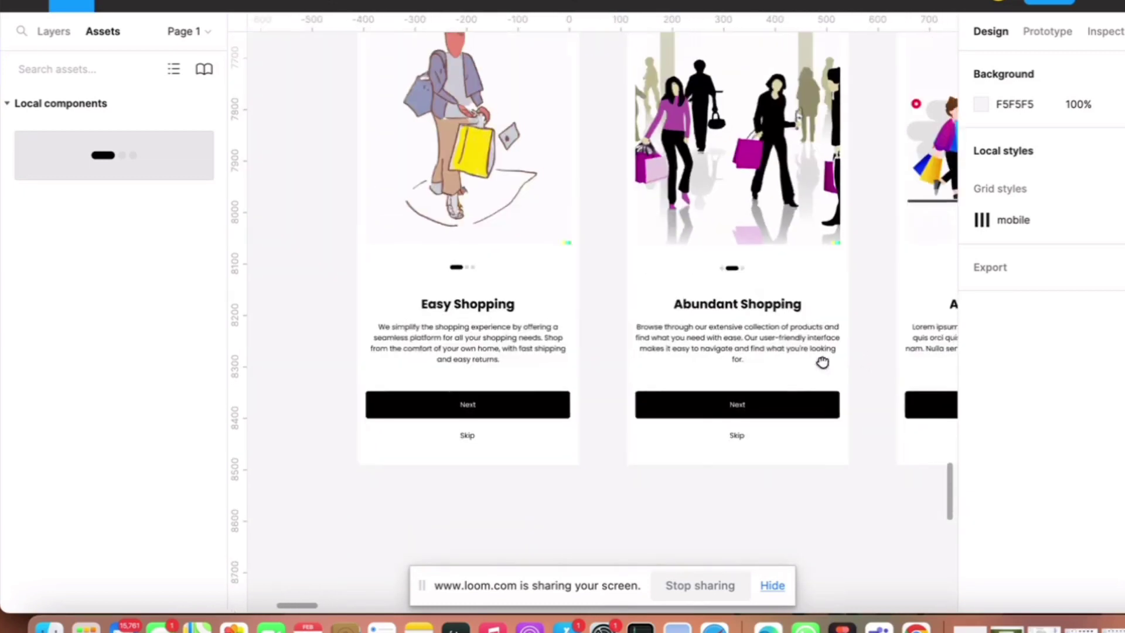
mouse_move(821, 362)
left_mouse_down()
mouse_move(653, 383)
mouse_move(572, 379)
left_mouse_up()
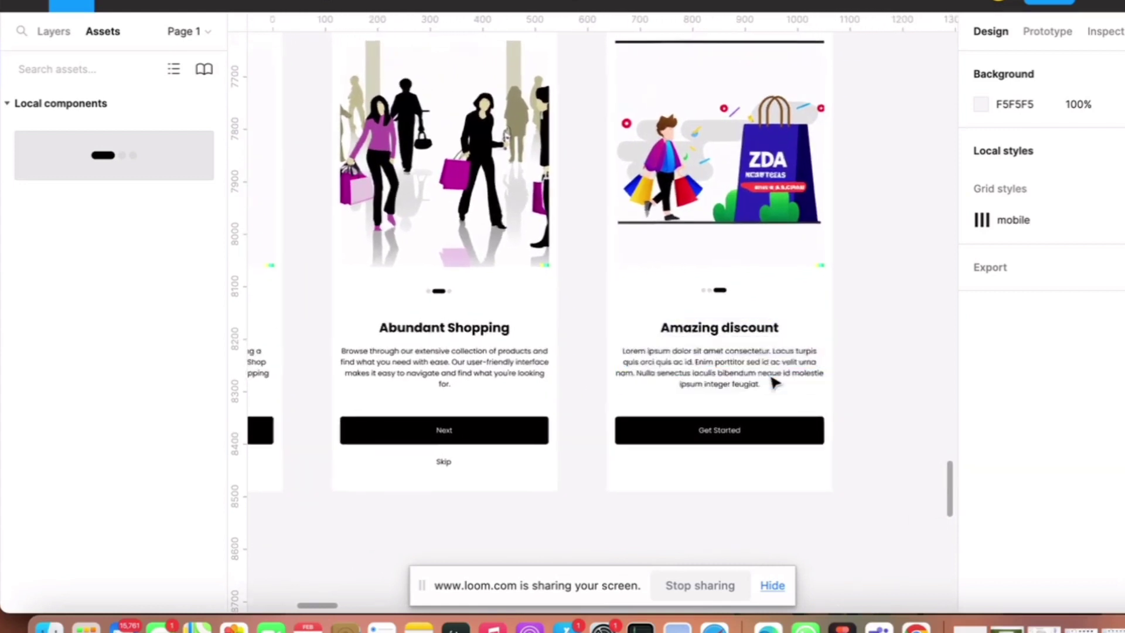
scroll(777, 381, "up", 5)
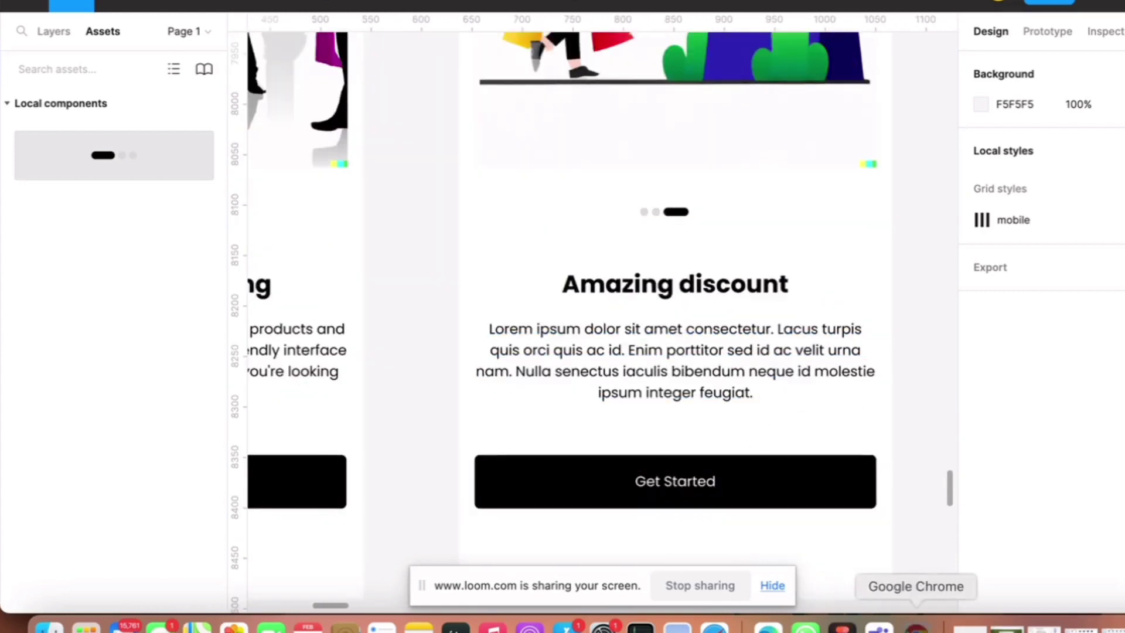
- Change the ChatGPT prompt from Abundant shopping to Amazing discount and resubmit it
left_click(916, 627)
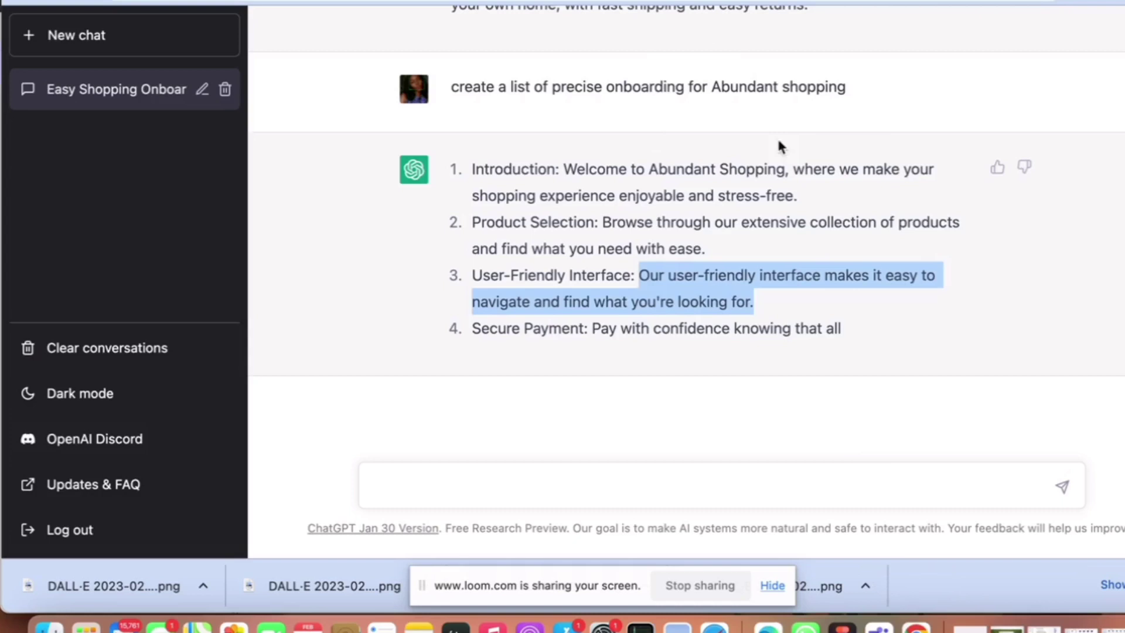
left_click(995, 87)
scroll(723, 81, "up", 2)
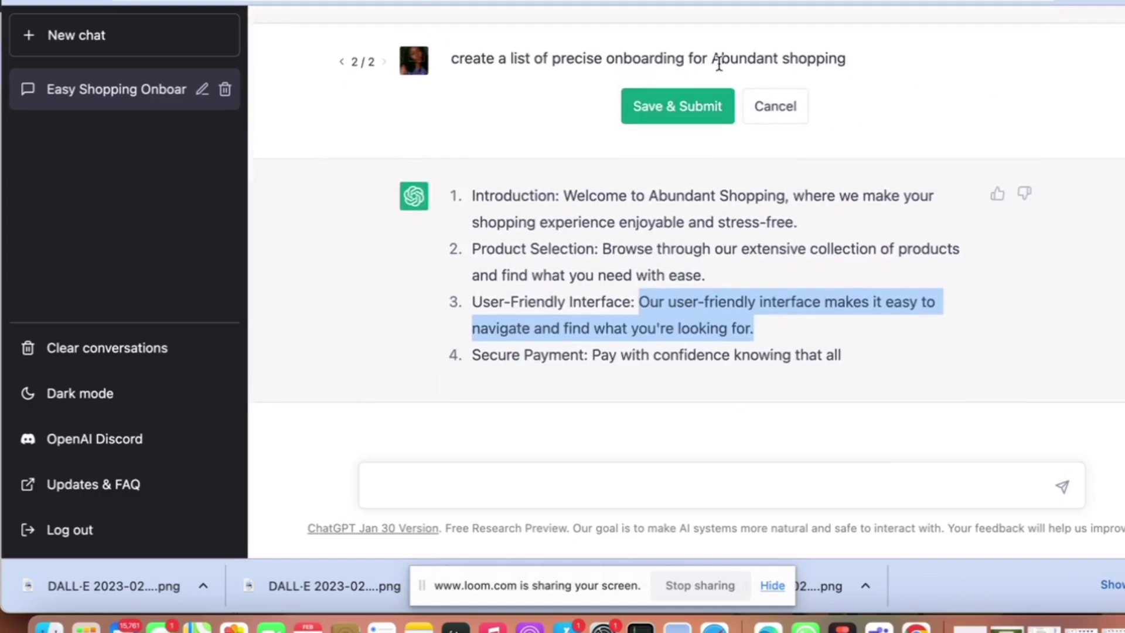
left_click_drag(711, 87, 883, 92)
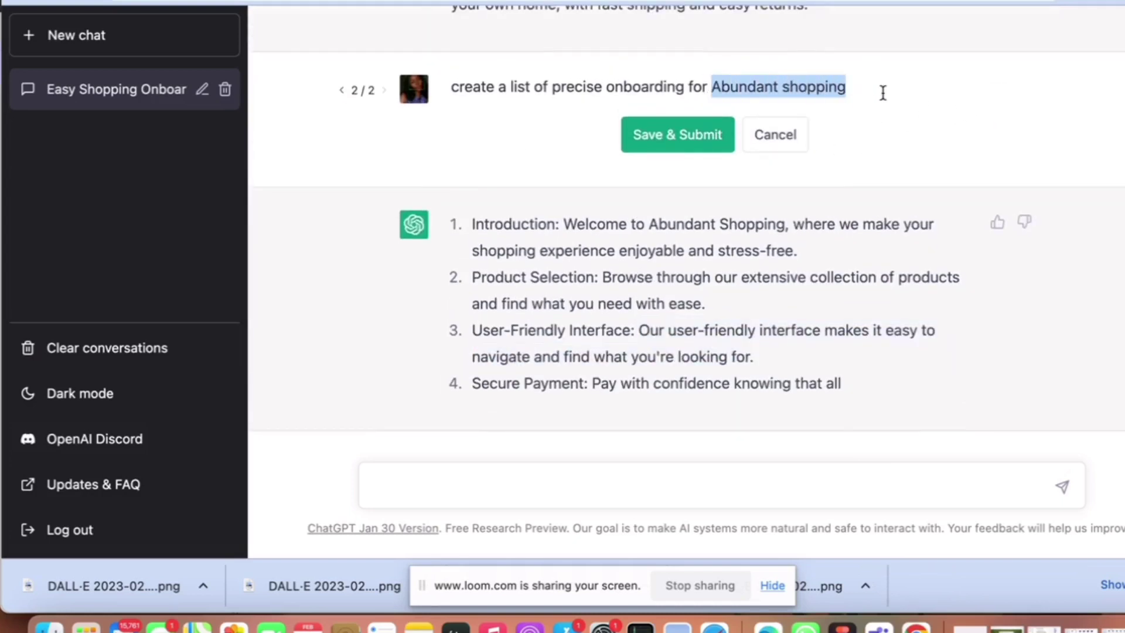
type("ama")
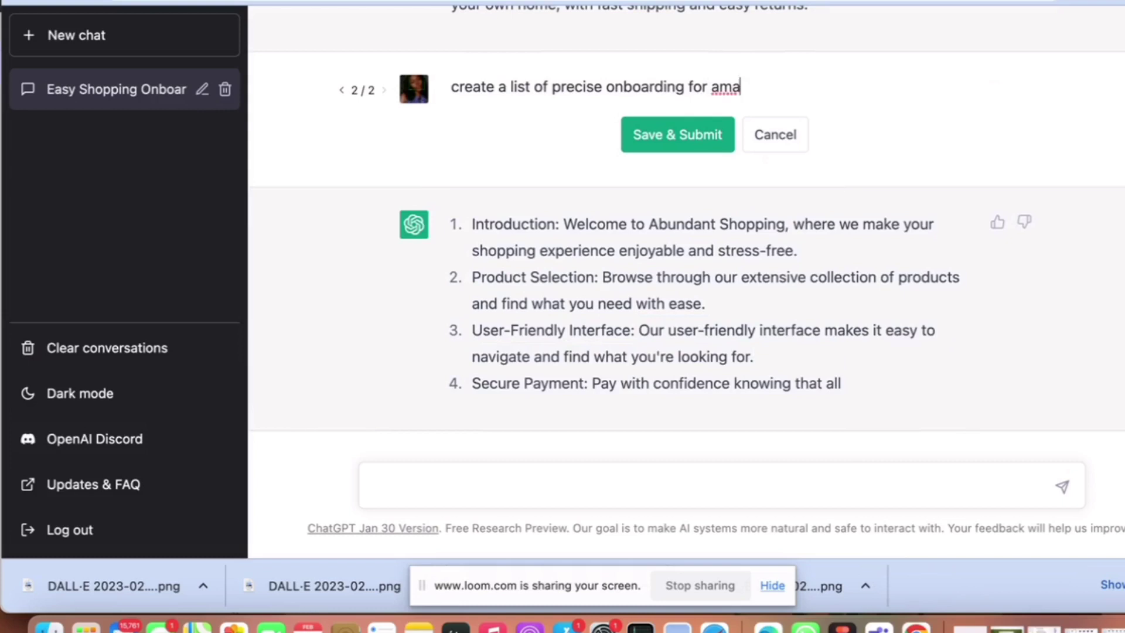
type("zing disco")
type("unt")
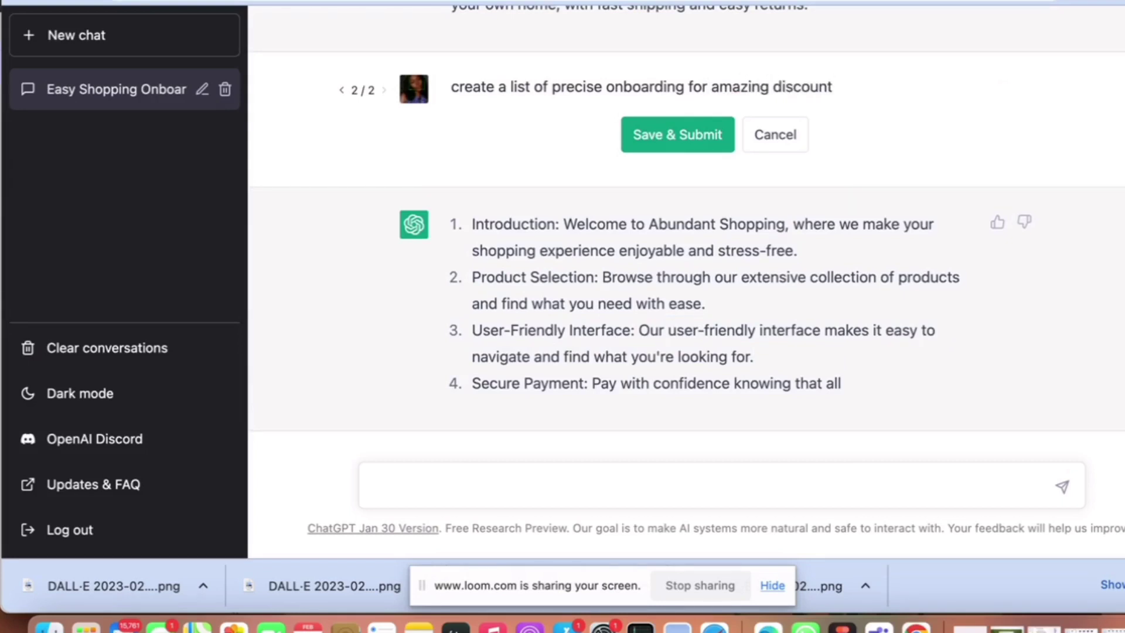
left_click(679, 135)
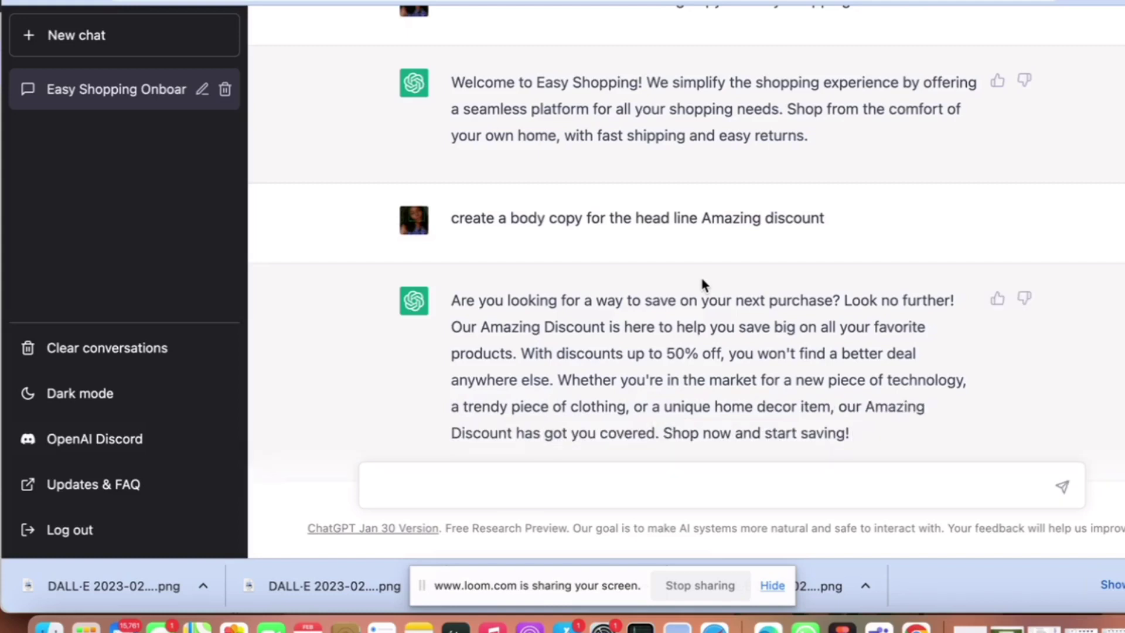
scroll(704, 283, "down", 2)
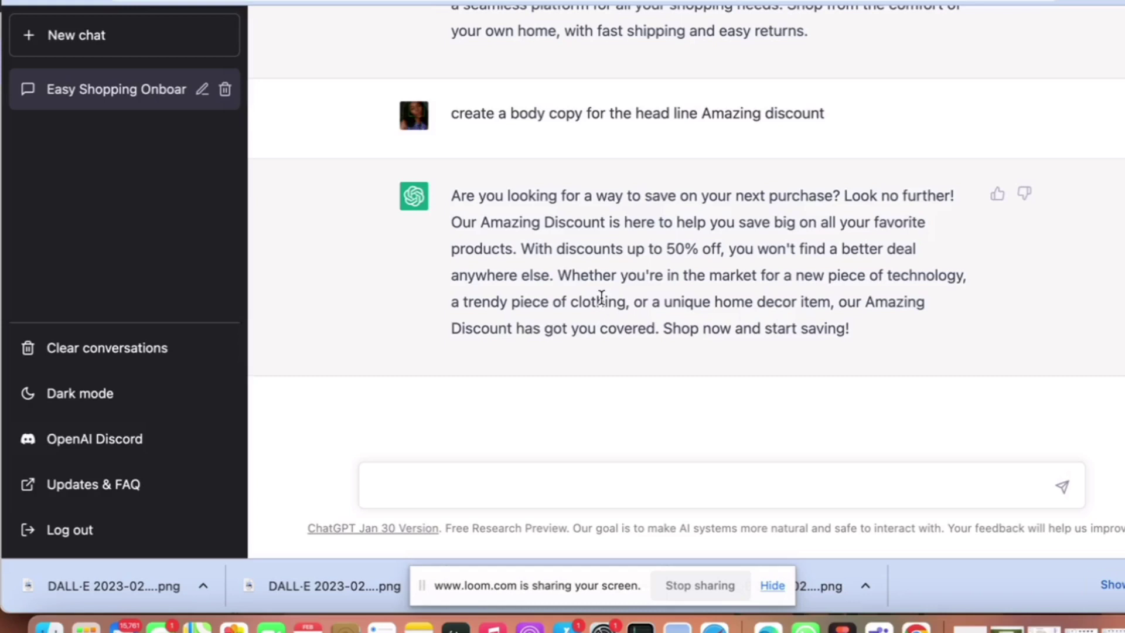
- Replace the Amazing discount lorem text with ChatGPT's technology, clothing and home decor sentence
left_click(842, 628)
left_click(692, 371)
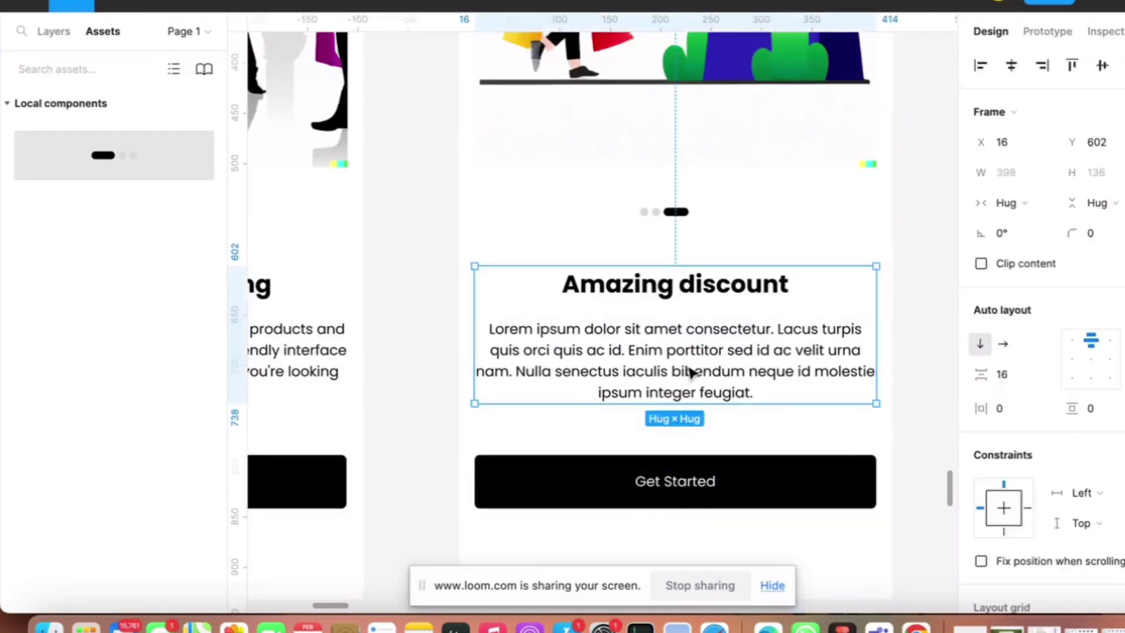
double_click(686, 370)
type("Whether you're in the market for a new piece of technology, a trendy piece of clothing, or a unique home decor item, our Amazing Discount has got you covered.")
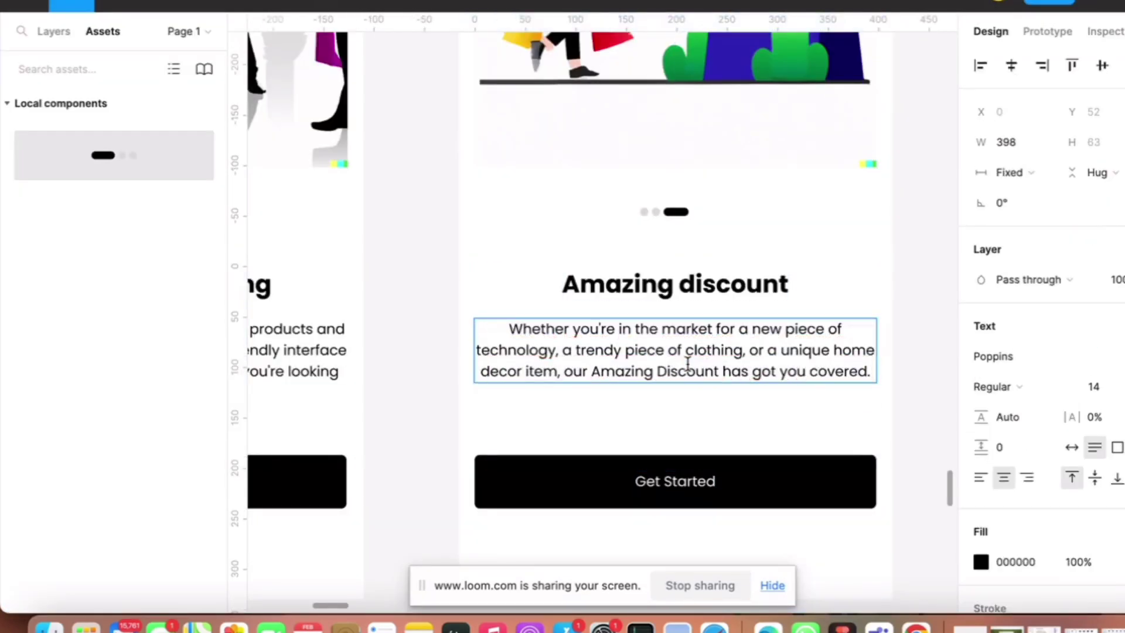
key("Escape")
key("Escape")
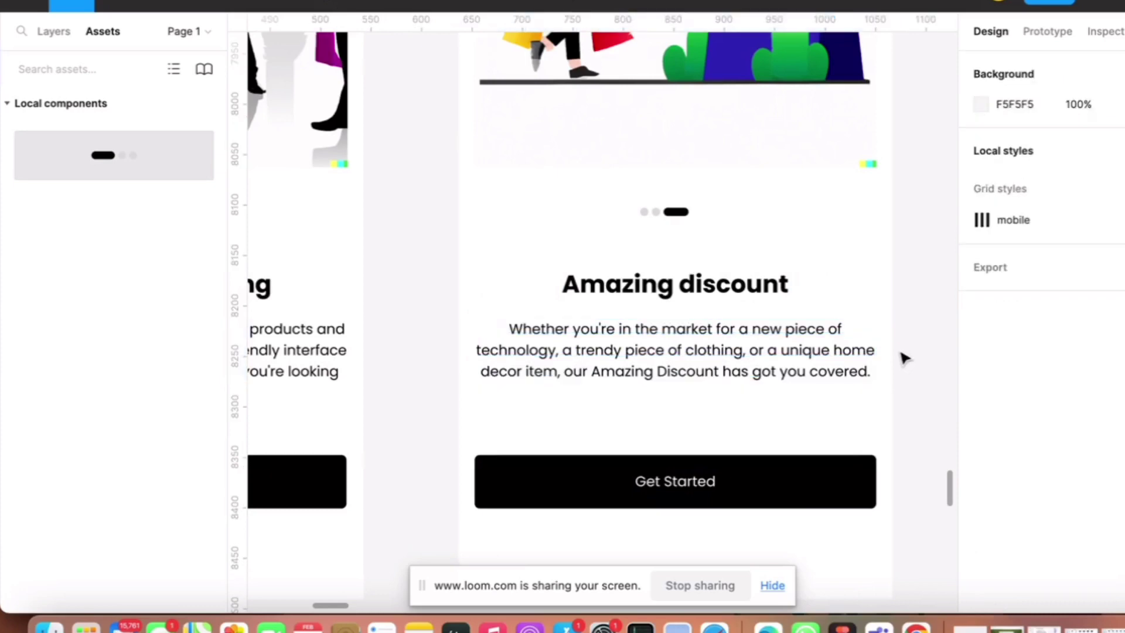
scroll(903, 358, "down", 2)
scroll(903, 358, "down", 1)
scroll(903, 357, "down", 4)
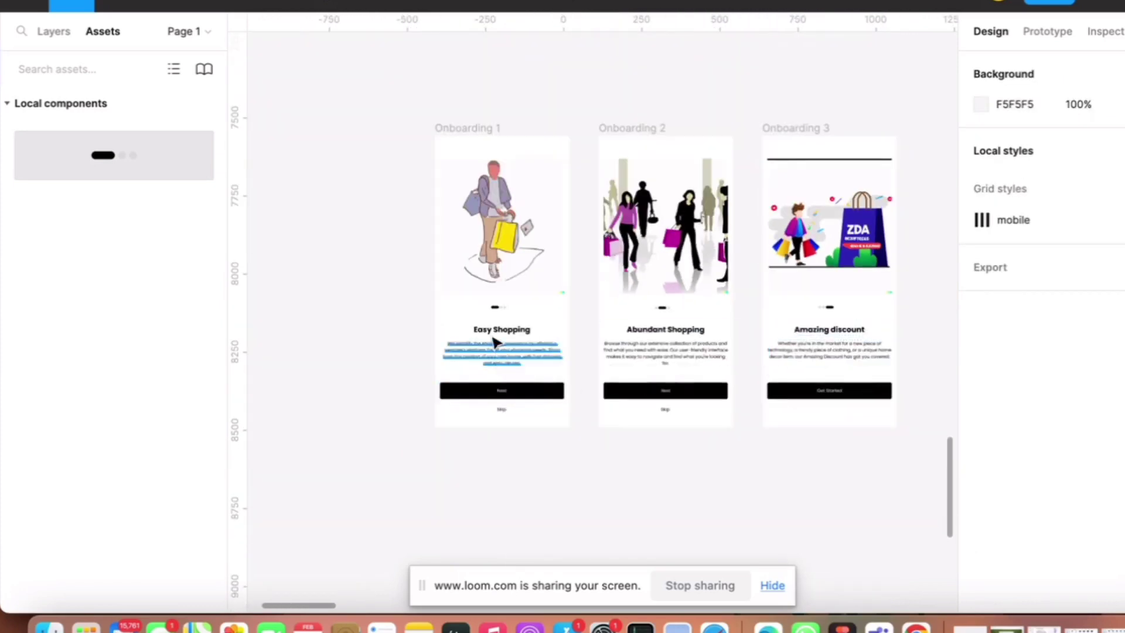
scroll(495, 343, "up", 5)
left_click_drag(495, 340, 485, 407)
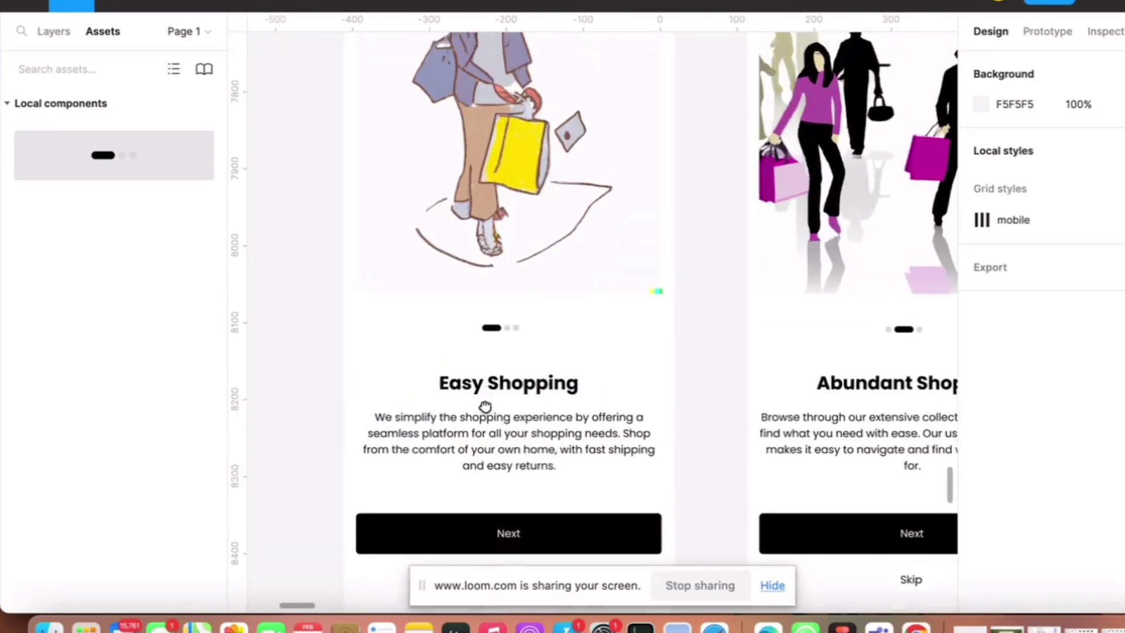
scroll(485, 408, "down", 1)
scroll(488, 412, "down", 1)
left_click(490, 415)
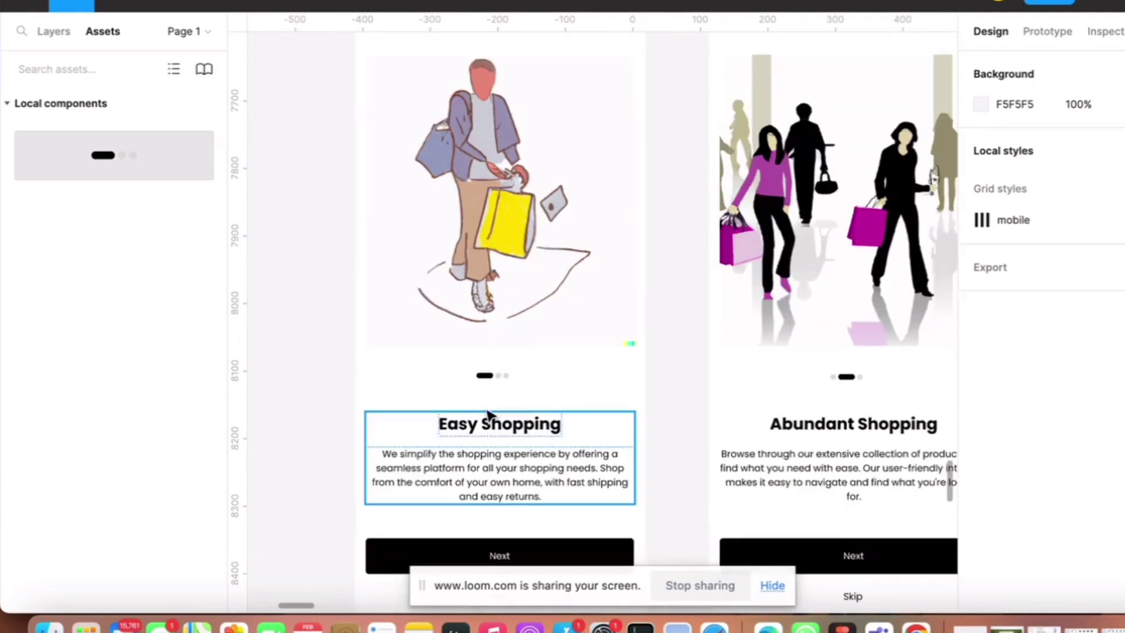
scroll(489, 415, "down", 3)
scroll(480, 378, "down", 1)
scroll(703, 400, "up", 1)
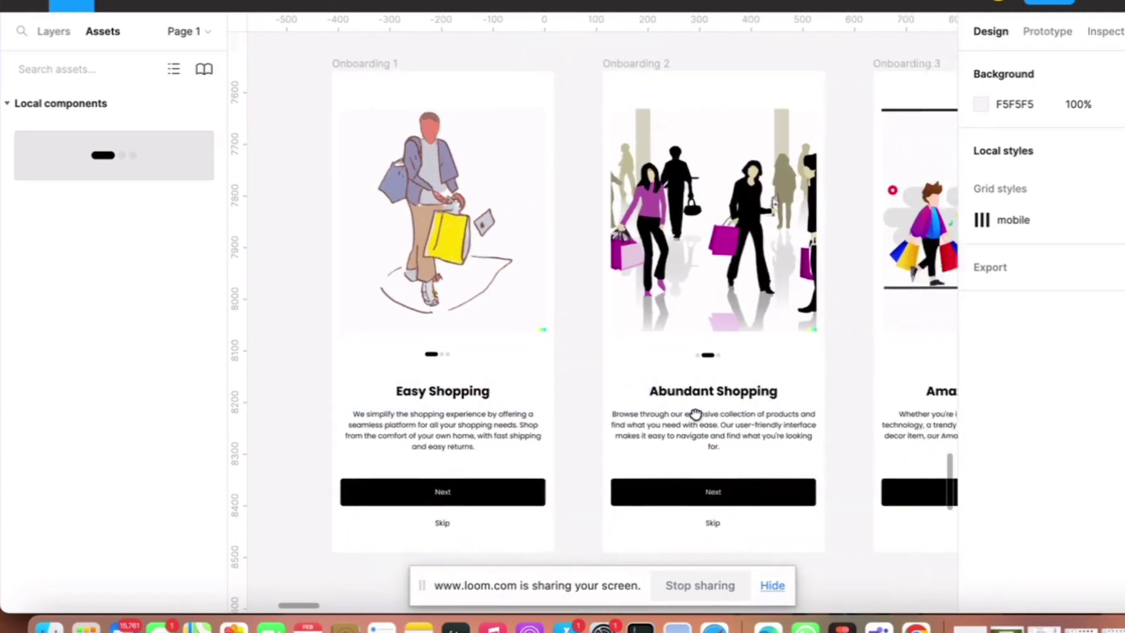
scroll(695, 414, "right", 2)
scroll(763, 415, "right", 2)
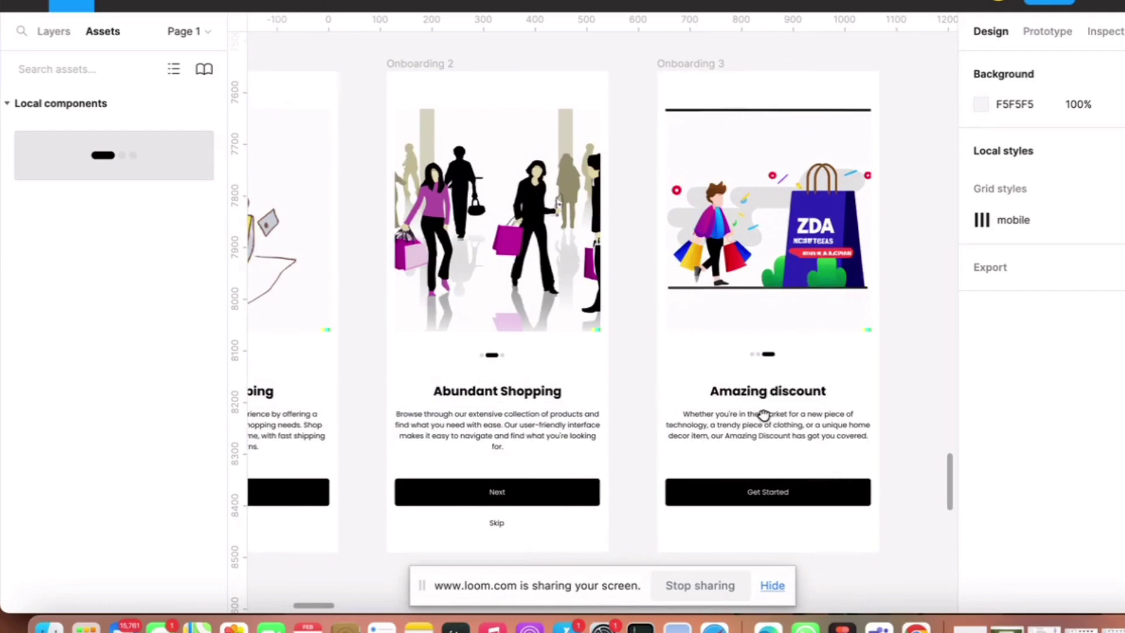
scroll(764, 418, "down", 1)
scroll(764, 419, "down", 2)
scroll(764, 422, "down", 1)
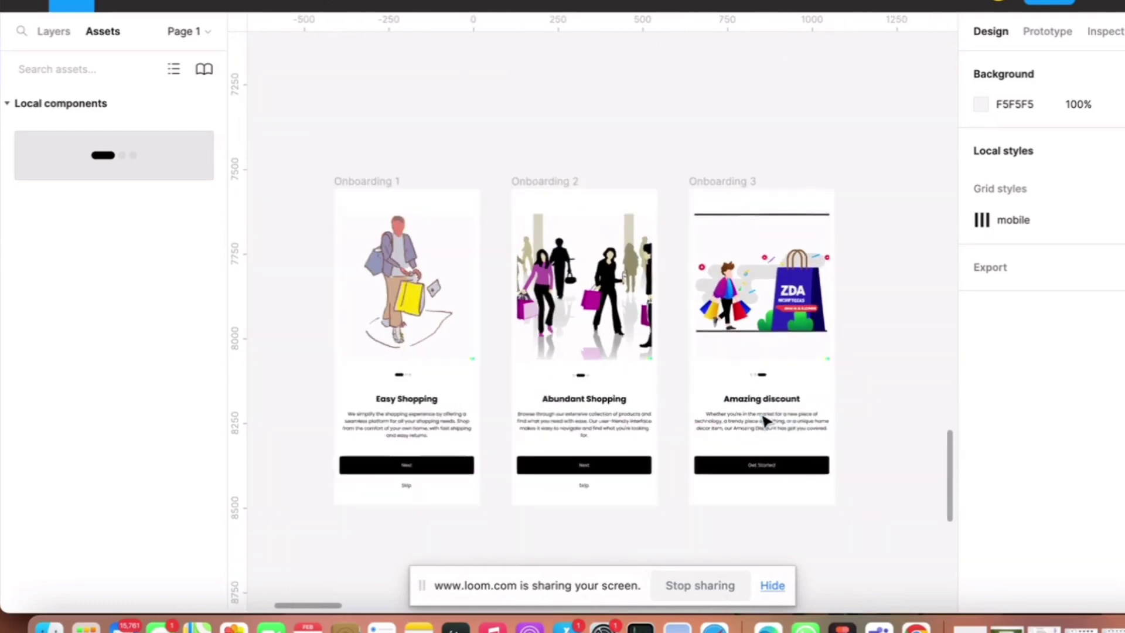
scroll(724, 451, "down", 1)
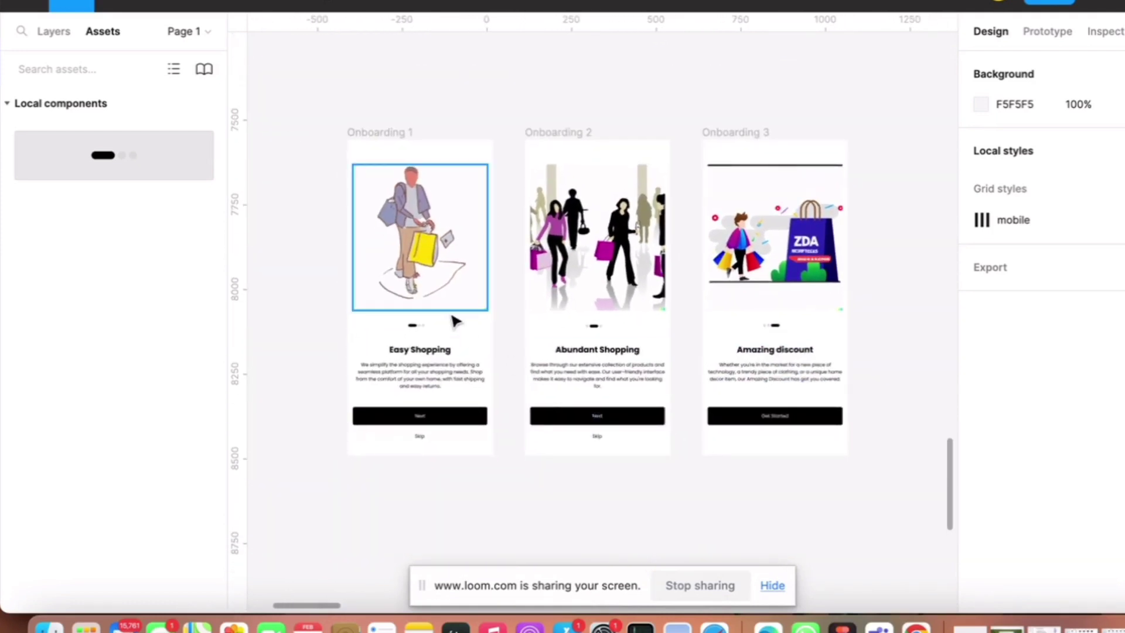
scroll(413, 395, "up", 3)
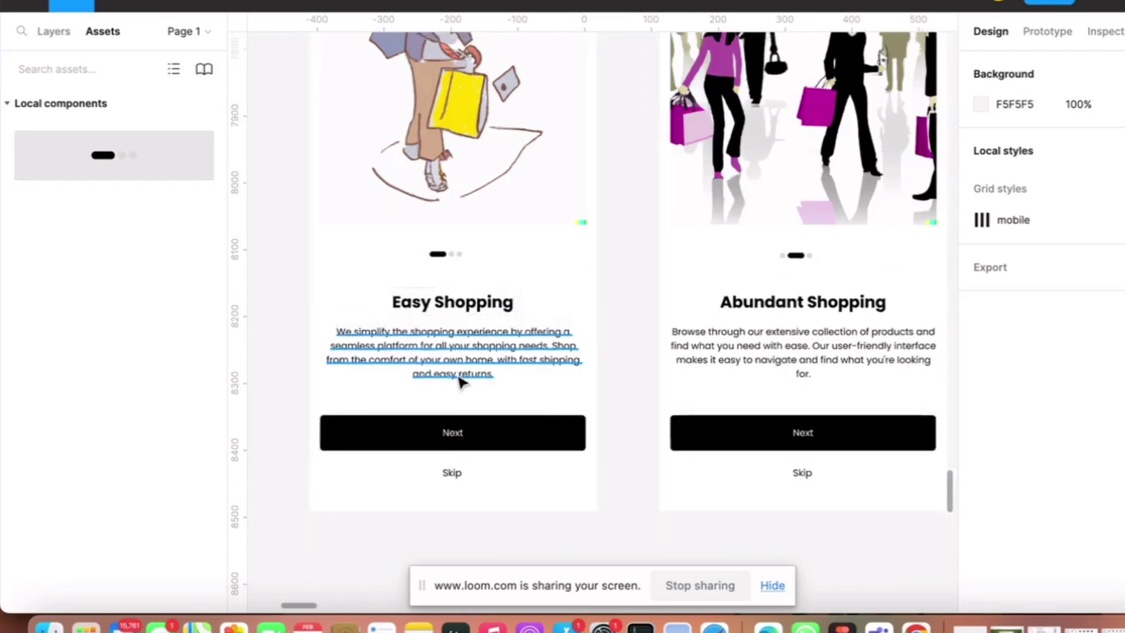
scroll(460, 379, "down", 1)
scroll(541, 394, "down", 1)
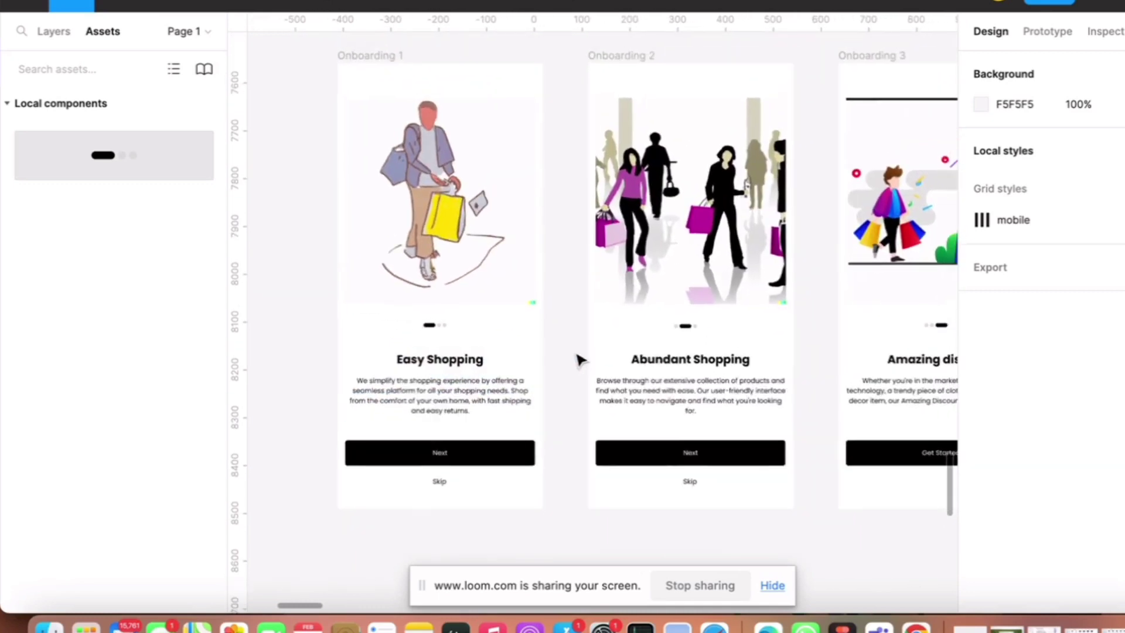
scroll(579, 358, "down", 1)
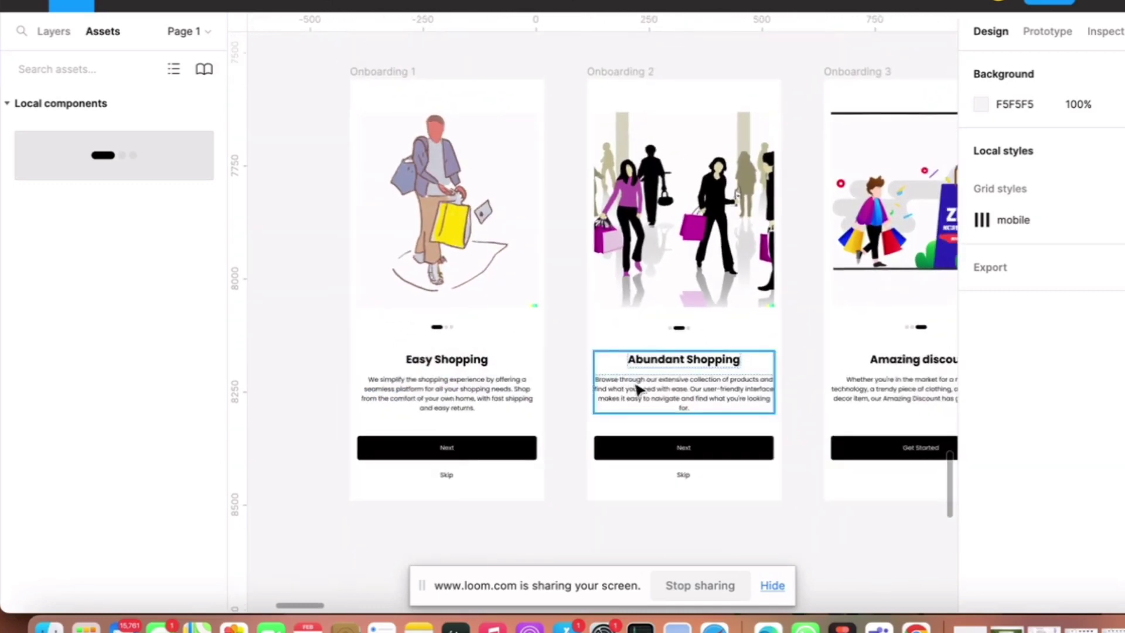
scroll(615, 387, "right", 2)
scroll(748, 326, "right", 2)
scroll(736, 327, "right", 1)
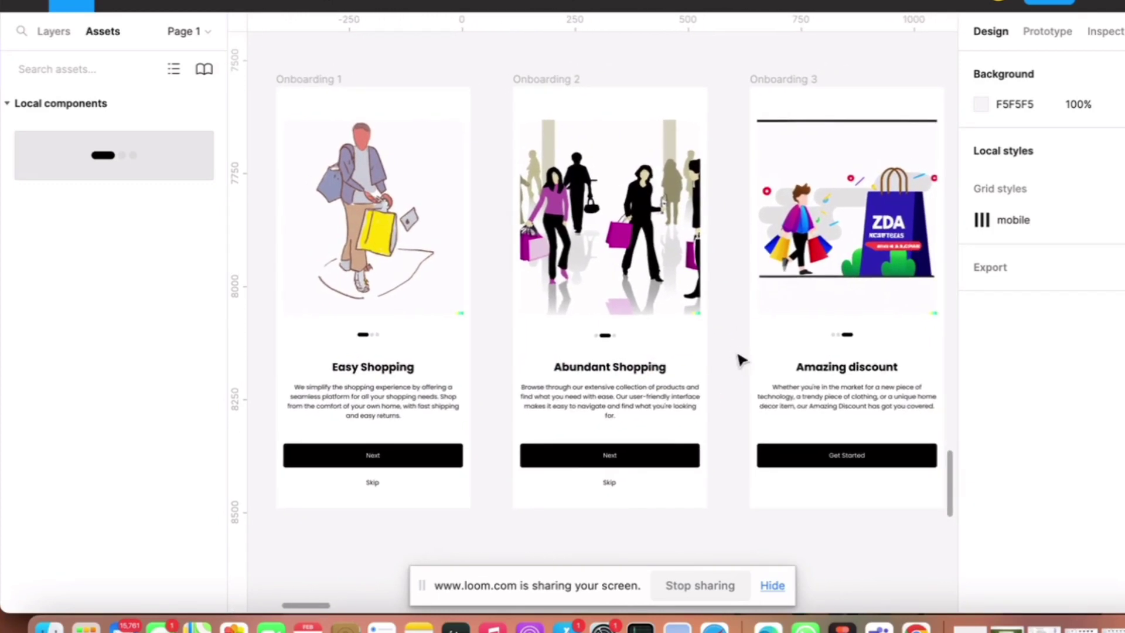
scroll(730, 357, "right", 1)
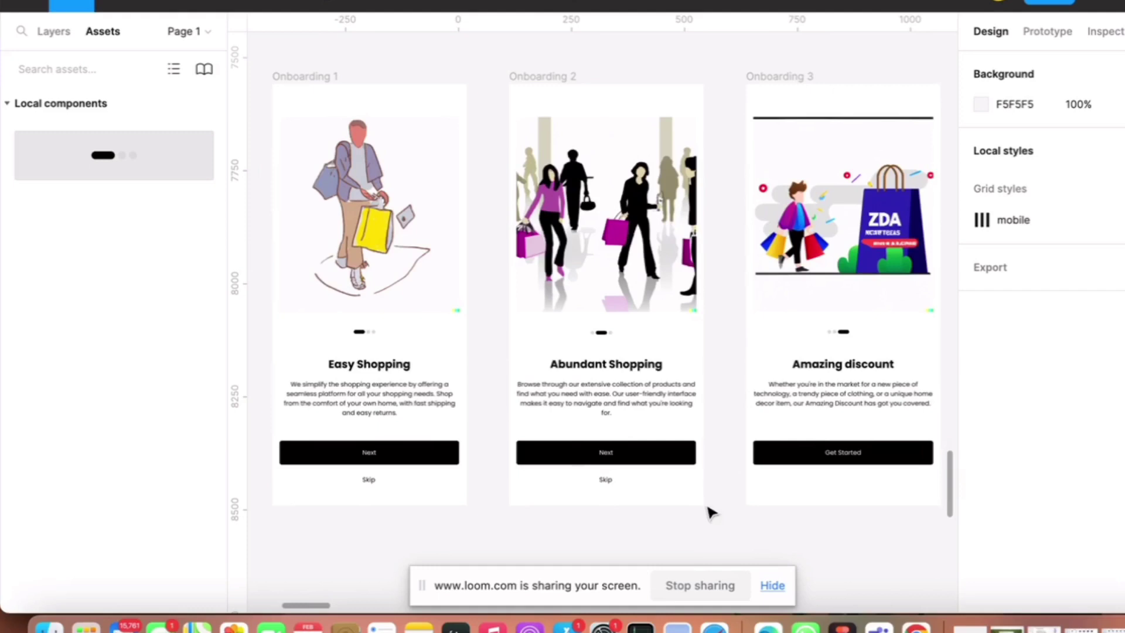